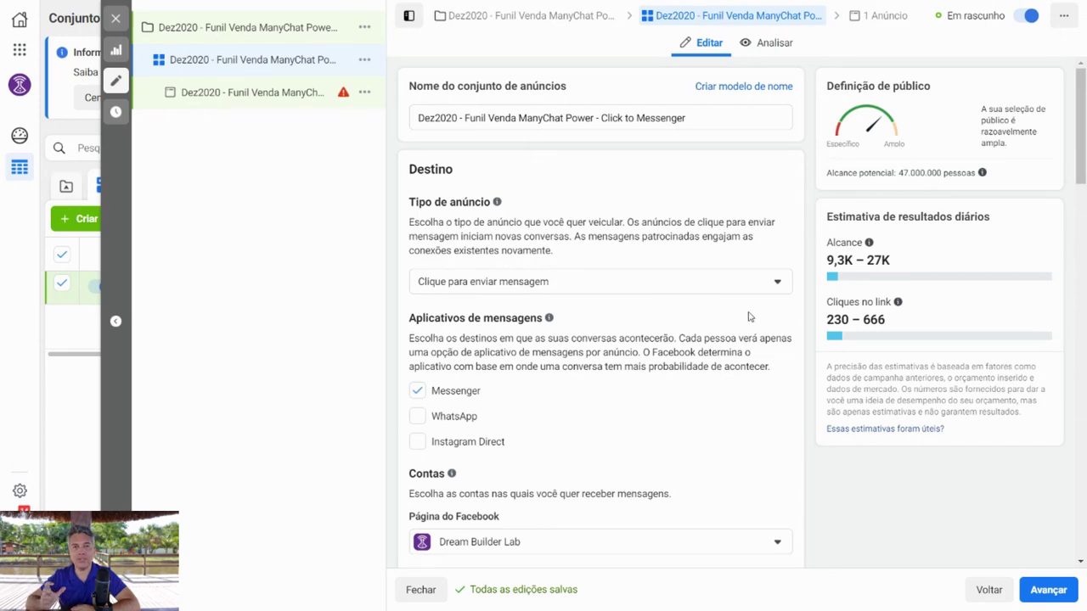
- Review the ad set's destination, budget, audience and placements, including which individual feeds are selected under Feeds
{"action": "scroll", "coordinate": [772, 385], "scroll_direction": "down", "scroll_amount": 10}
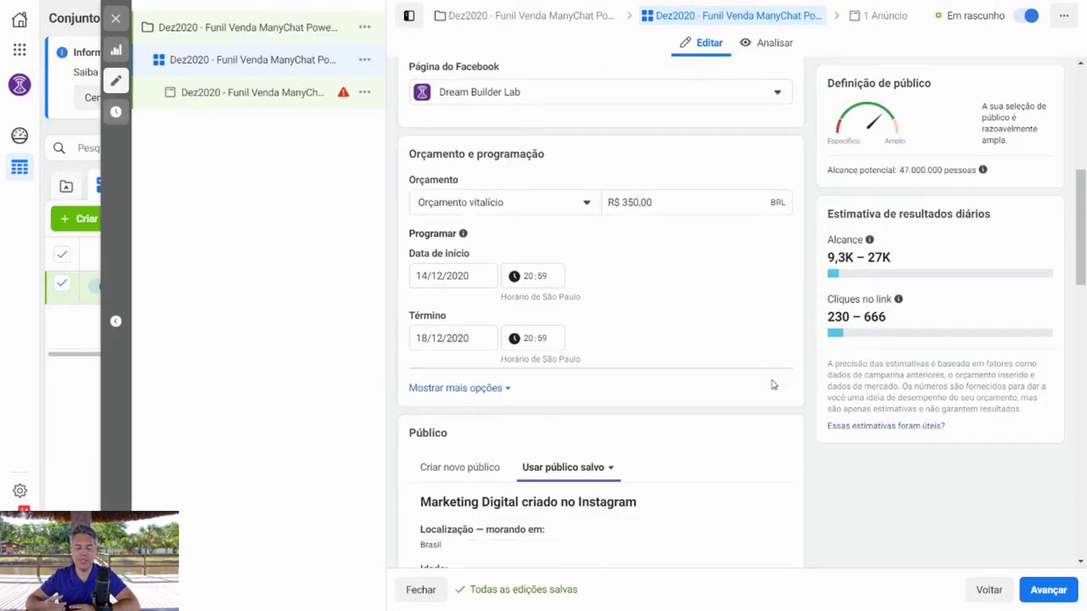
{"action": "scroll", "coordinate": [773, 385], "scroll_direction": "down", "scroll_amount": 5}
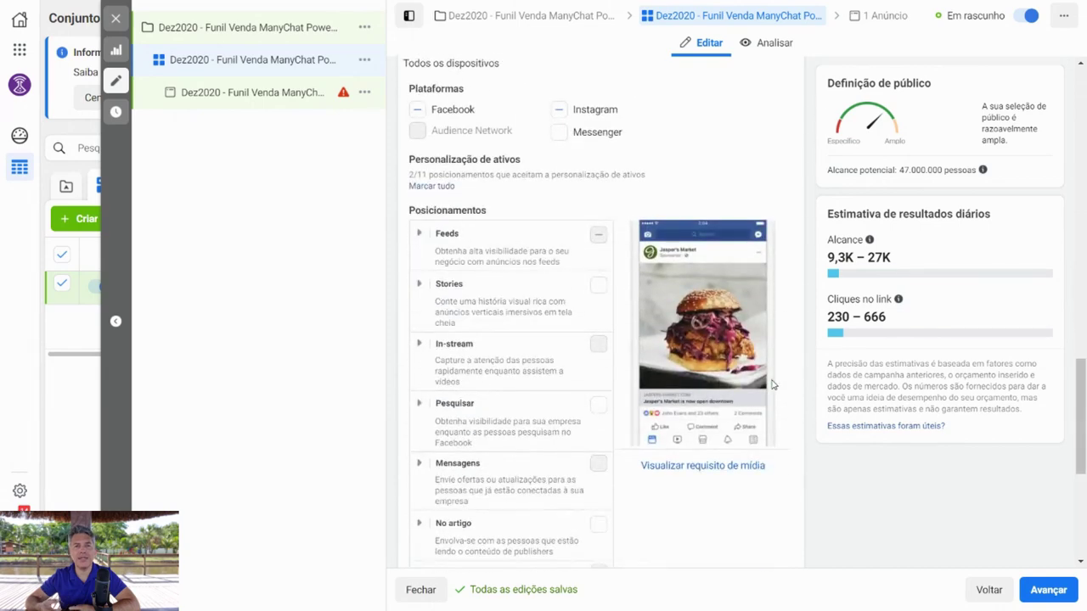
{"action": "left_click", "coordinate": [419, 233]}
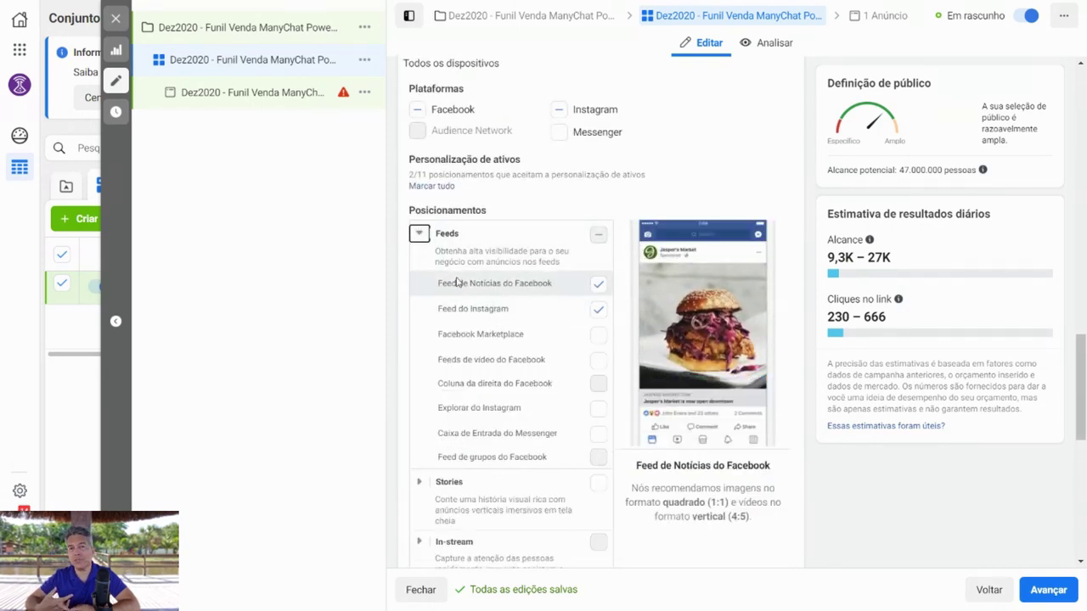
{"action": "left_click", "coordinate": [419, 234]}
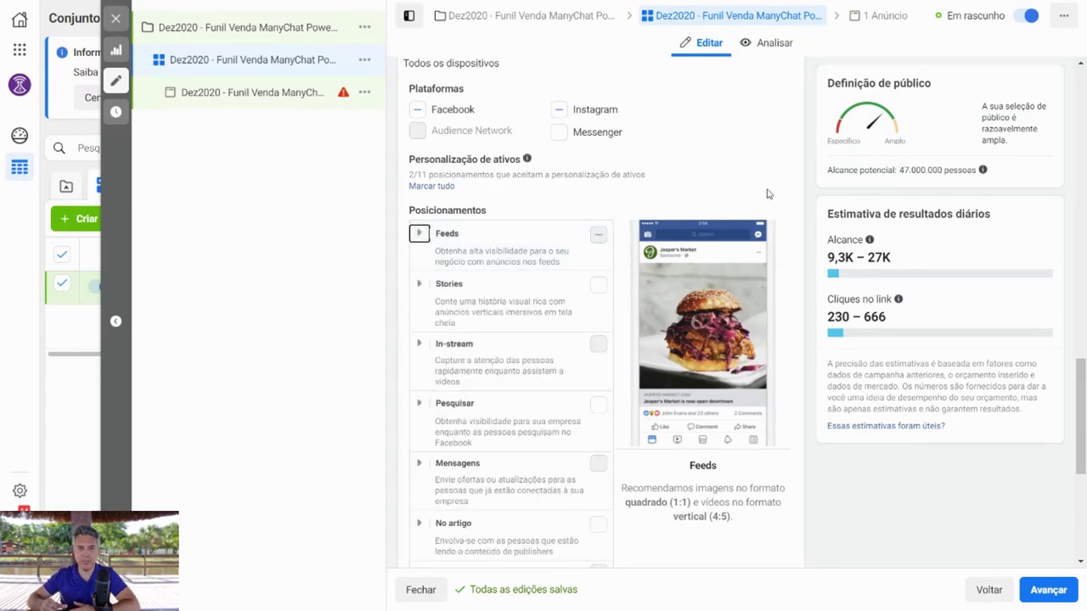
{"action": "scroll", "coordinate": [787, 280], "scroll_direction": "down", "scroll_amount": 3}
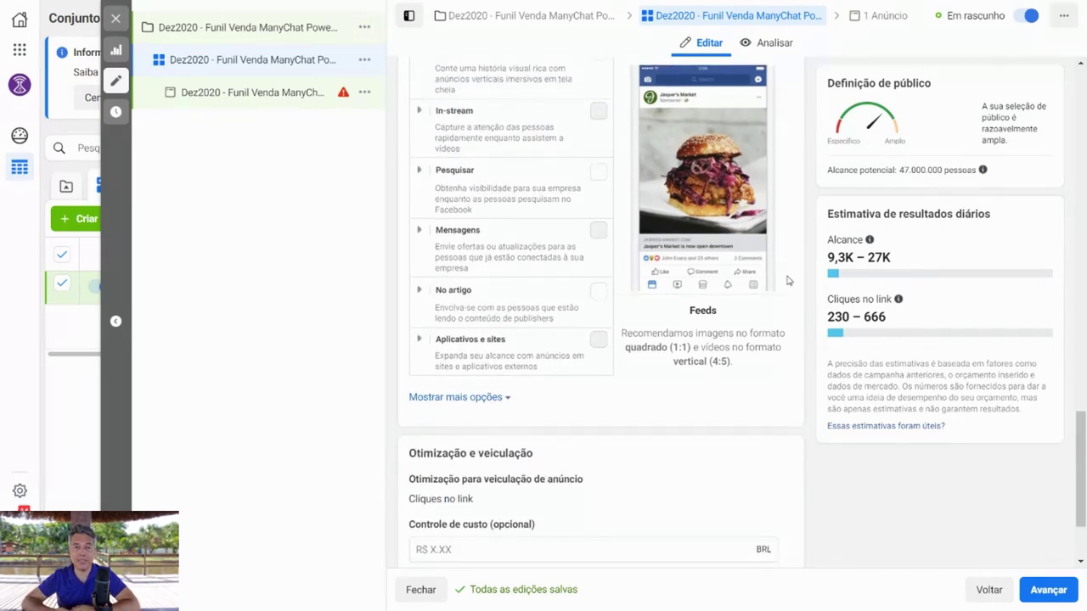
{"action": "scroll", "coordinate": [787, 280], "scroll_direction": "up", "scroll_amount": 4}
{"action": "scroll", "coordinate": [787, 280], "scroll_direction": "up", "scroll_amount": 10}
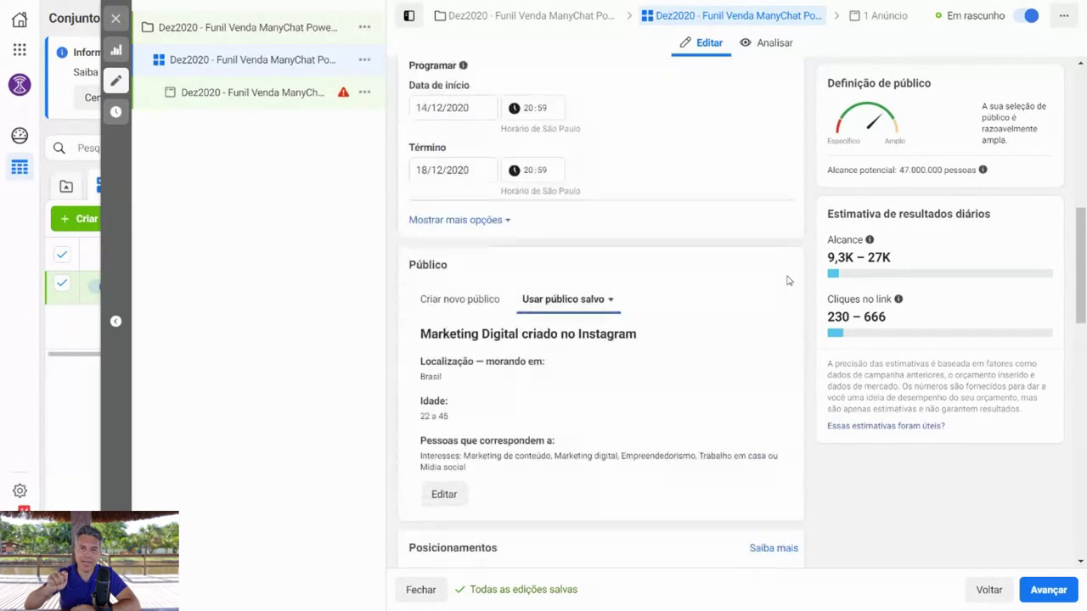
{"action": "scroll", "coordinate": [787, 280], "scroll_direction": "up", "scroll_amount": 2}
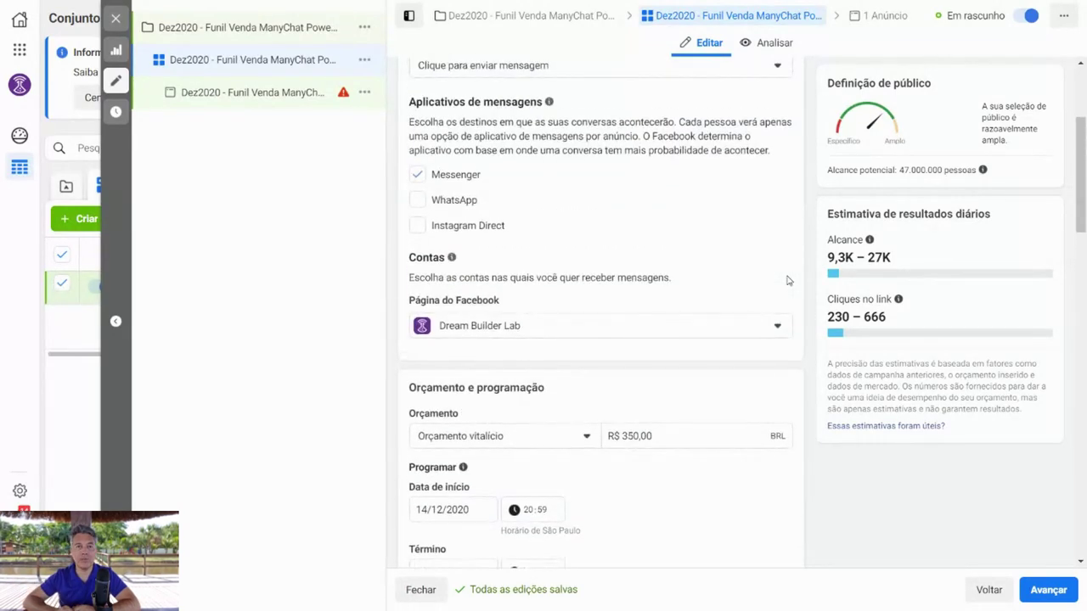
{"action": "scroll", "coordinate": [787, 280], "scroll_direction": "up", "scroll_amount": 3}
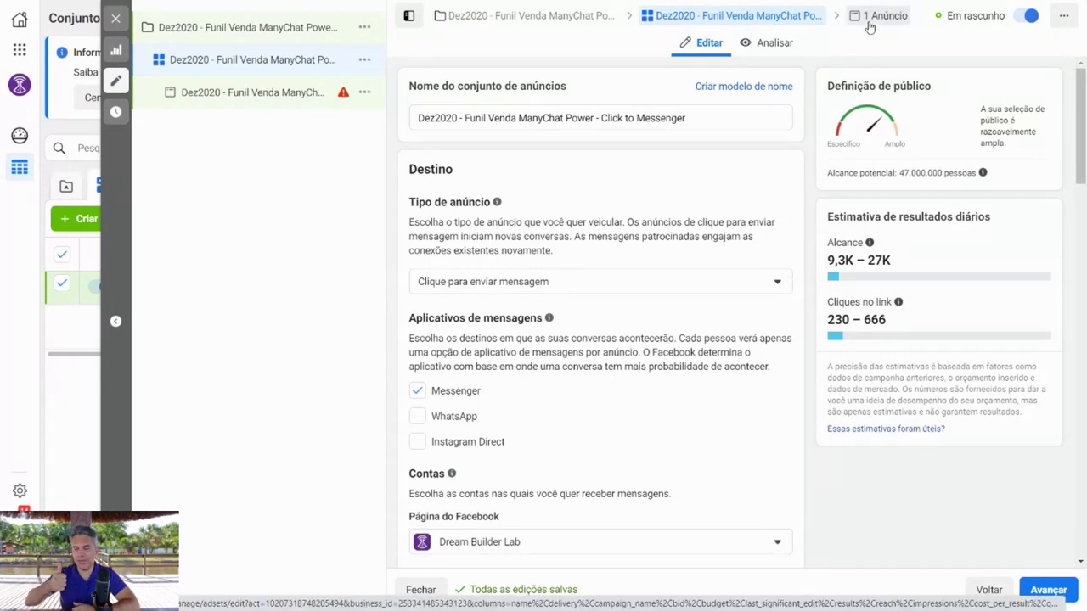
- Recheck the ad set's lifetime budget, start and end dates, saved audience and manual placement settings
{"action": "scroll", "coordinate": [742, 303], "scroll_direction": "down", "scroll_amount": 6}
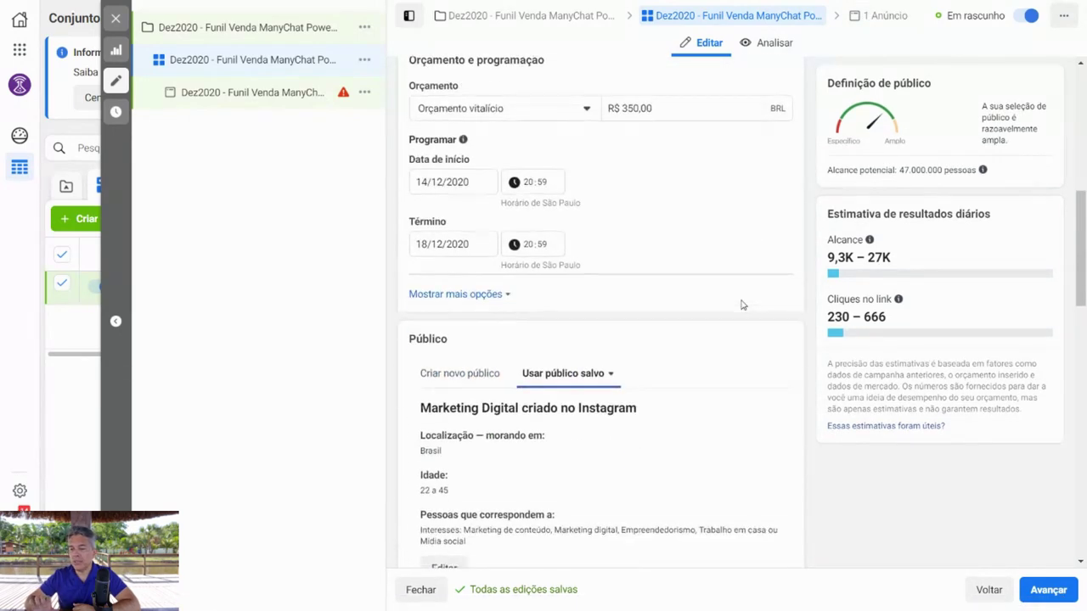
{"action": "scroll", "coordinate": [640, 254], "scroll_direction": "up", "scroll_amount": 1}
{"action": "scroll", "coordinate": [640, 360], "scroll_direction": "down", "scroll_amount": 2}
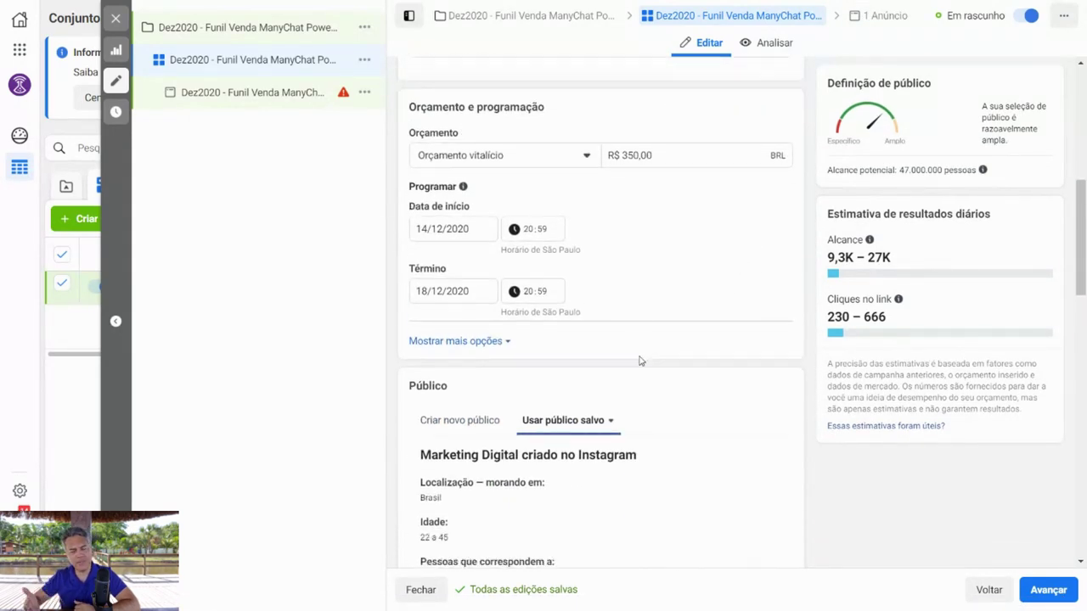
{"action": "scroll", "coordinate": [640, 361], "scroll_direction": "down", "scroll_amount": 8}
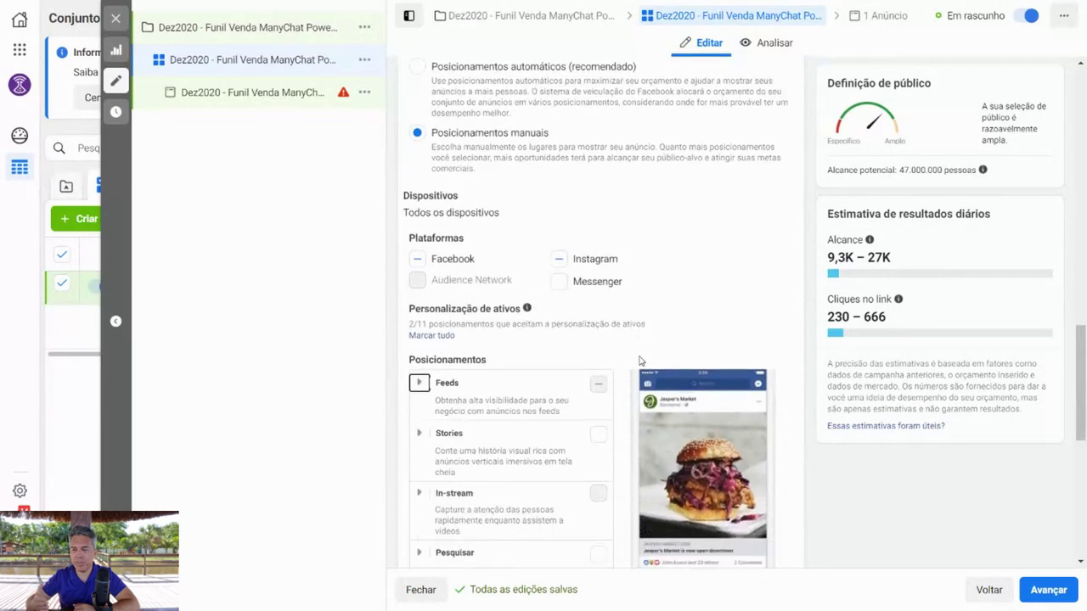
{"action": "scroll", "coordinate": [640, 361], "scroll_direction": "up", "scroll_amount": 5}
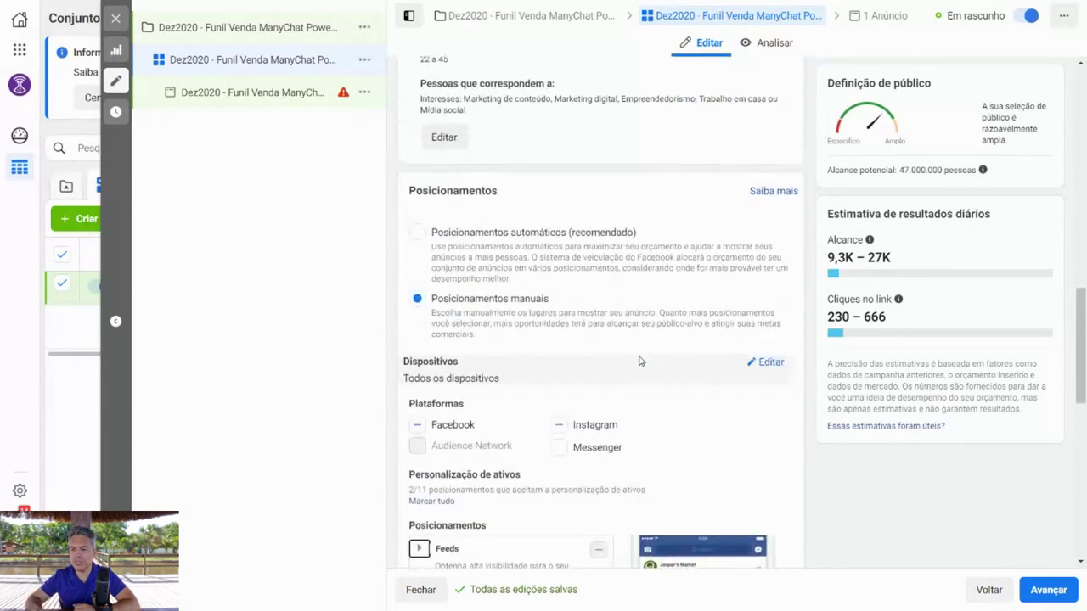
- Open the ad inside this ad set and review its media, primary texts, titles, call to action, message template and tracking
{"action": "left_click", "coordinate": [883, 15]}
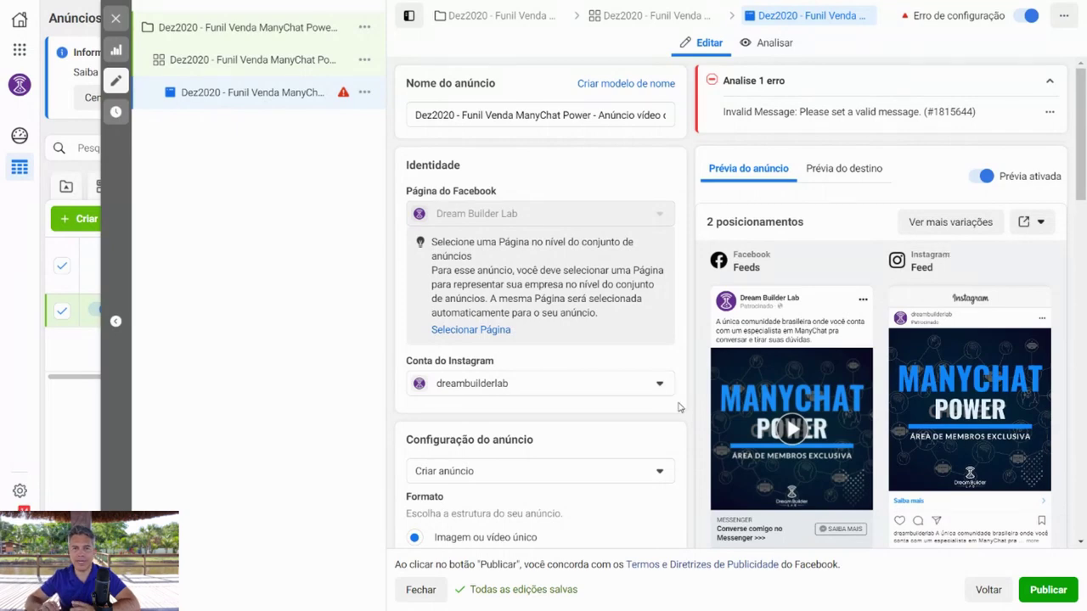
{"action": "scroll", "coordinate": [671, 399], "scroll_direction": "down", "scroll_amount": 4}
{"action": "scroll", "coordinate": [678, 408], "scroll_direction": "down", "scroll_amount": 3}
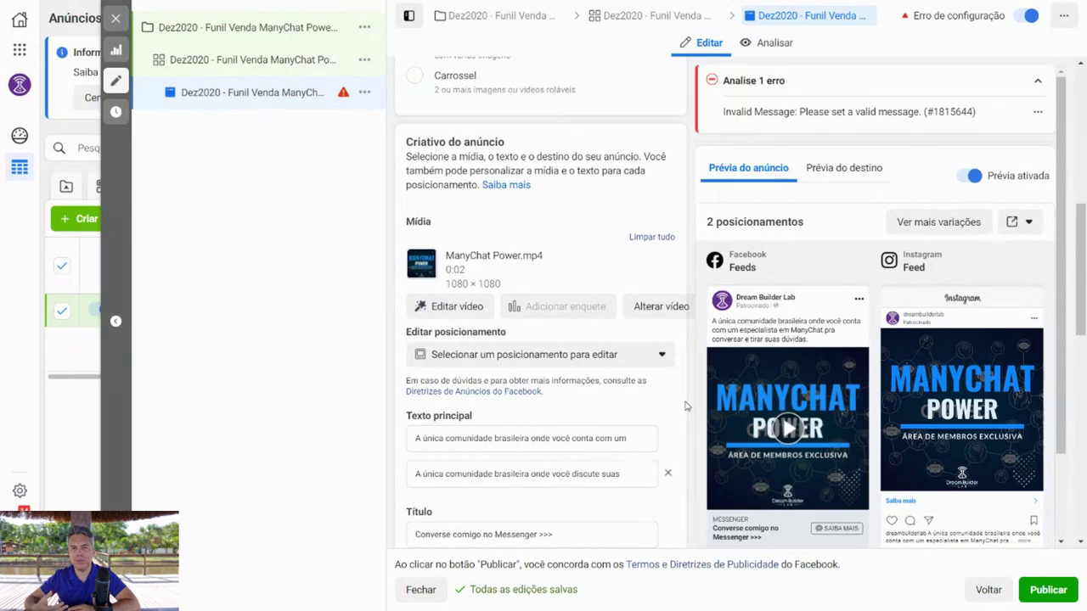
{"action": "scroll", "coordinate": [686, 406], "scroll_direction": "down", "scroll_amount": 1}
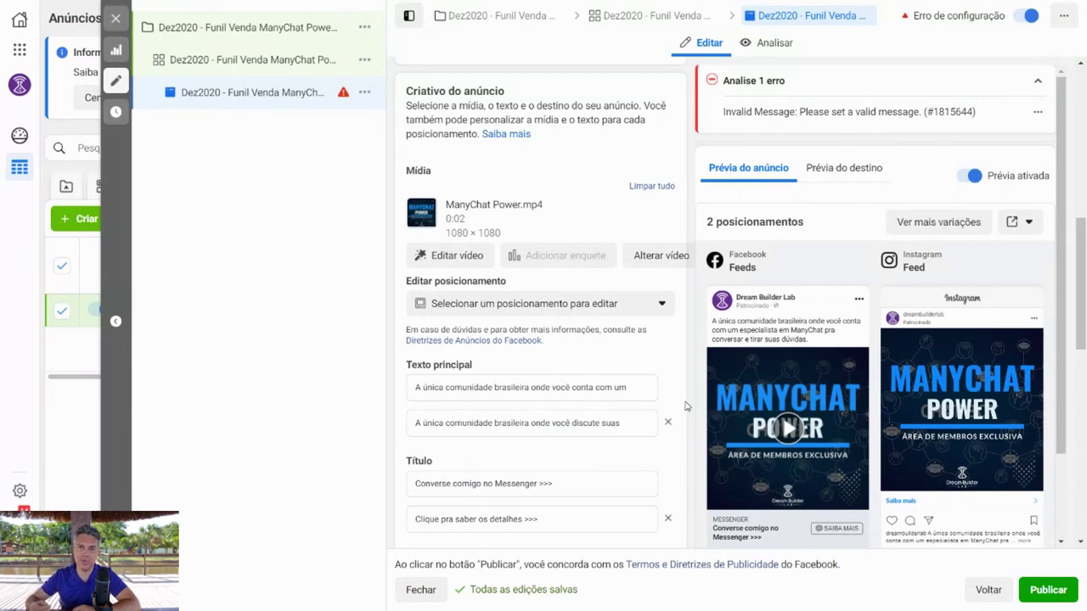
{"action": "scroll", "coordinate": [687, 406], "scroll_direction": "down", "scroll_amount": 1}
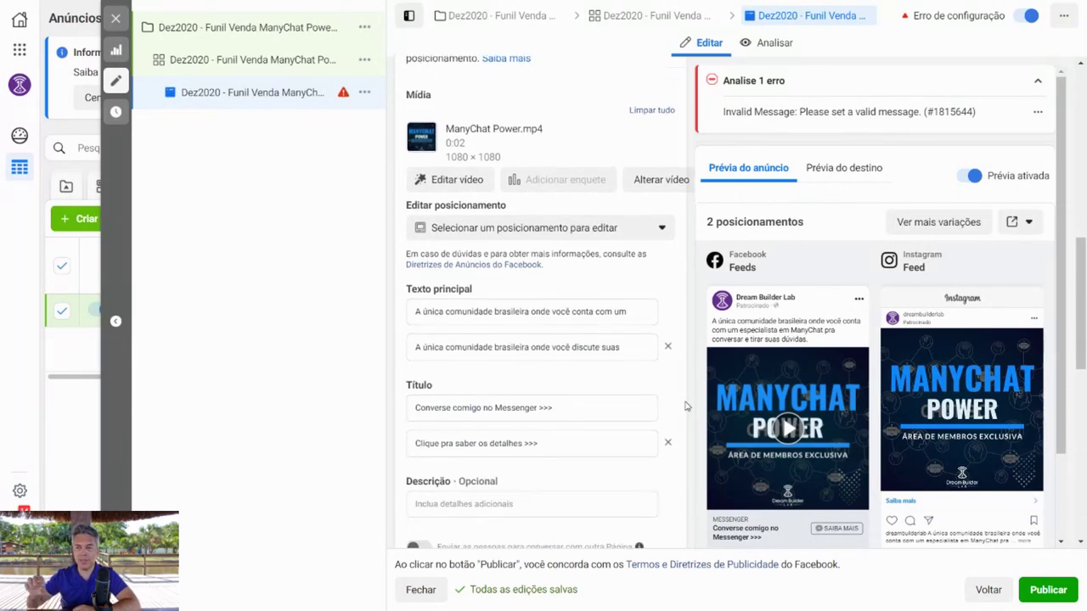
{"action": "scroll", "coordinate": [686, 405], "scroll_direction": "down", "scroll_amount": 4}
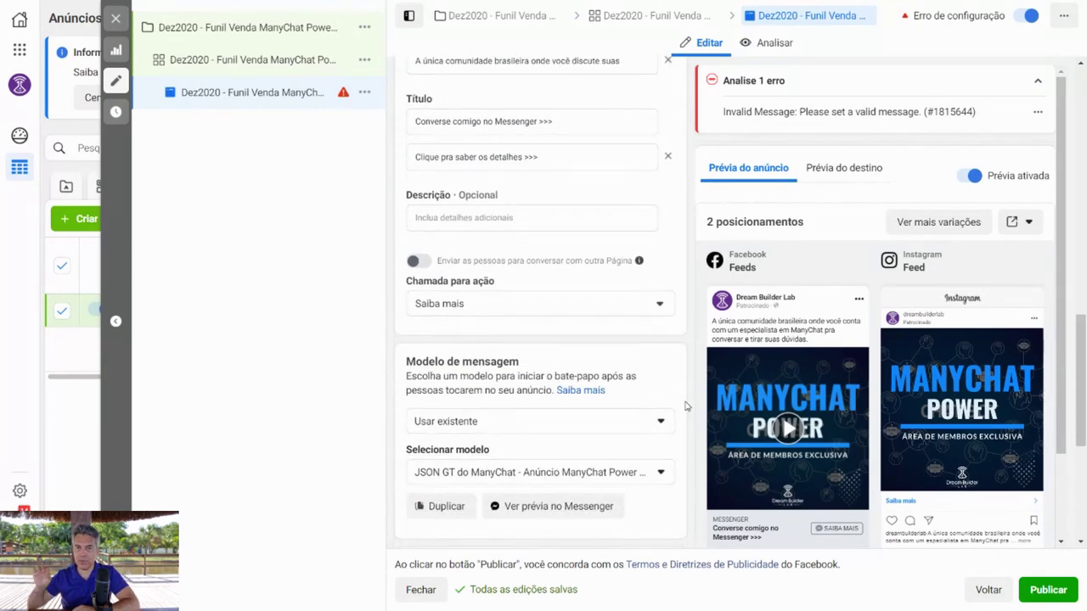
{"action": "scroll", "coordinate": [686, 406], "scroll_direction": "down", "scroll_amount": 1}
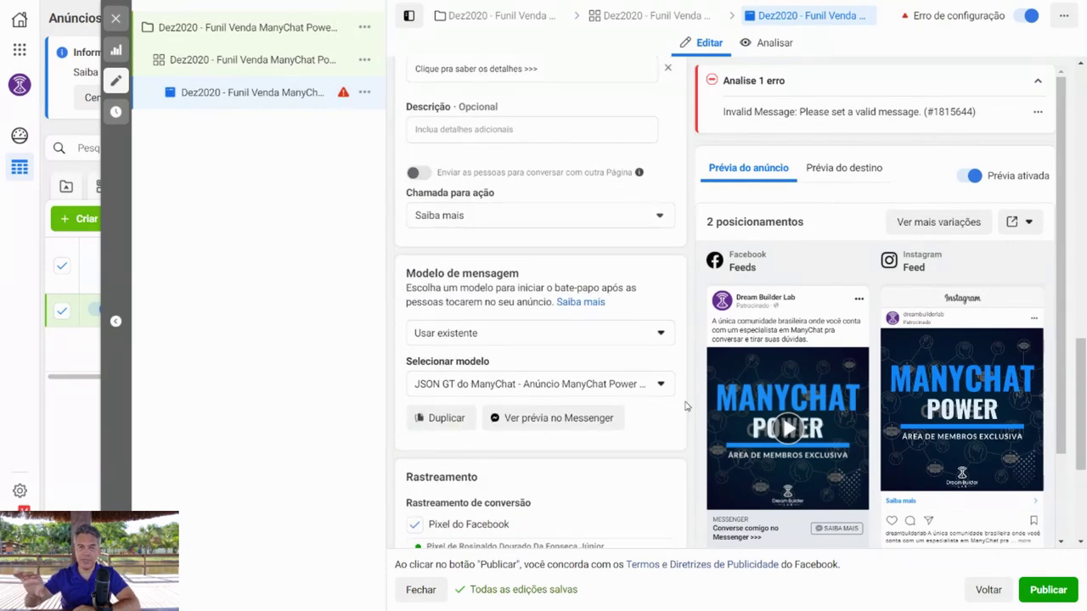
{"action": "scroll", "coordinate": [686, 406], "scroll_direction": "down", "scroll_amount": 1}
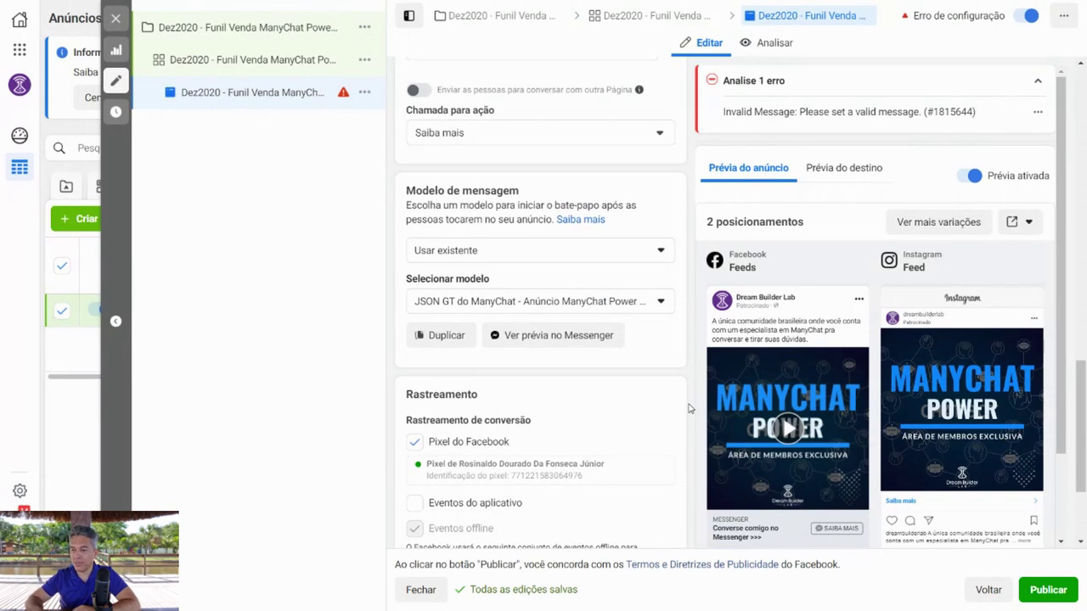
{"action": "scroll", "coordinate": [688, 410], "scroll_direction": "down", "scroll_amount": 2}
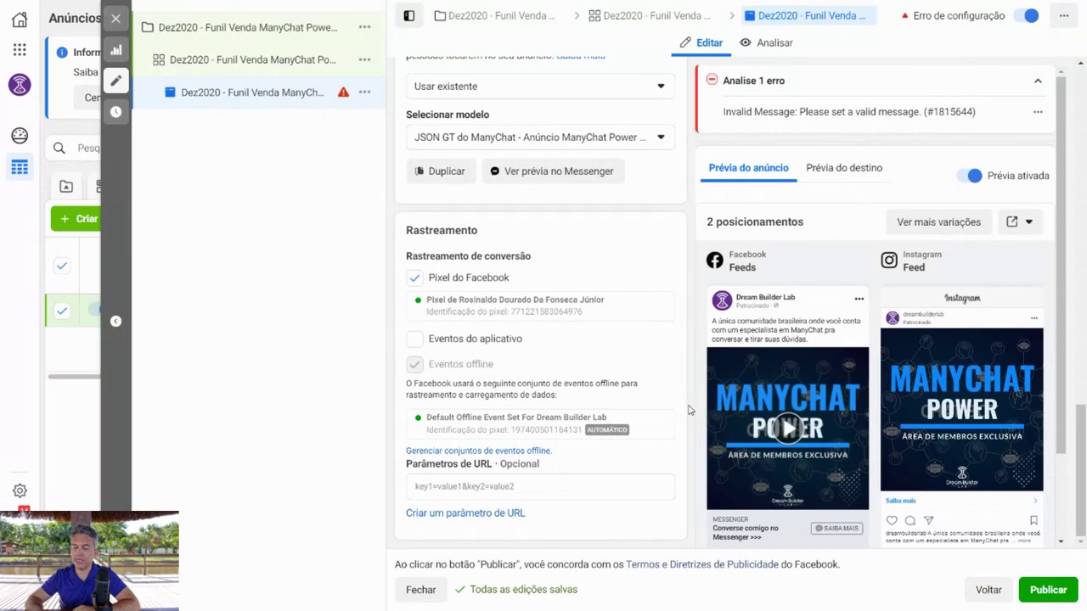
{"action": "scroll", "coordinate": [689, 410], "scroll_direction": "up", "scroll_amount": 7}
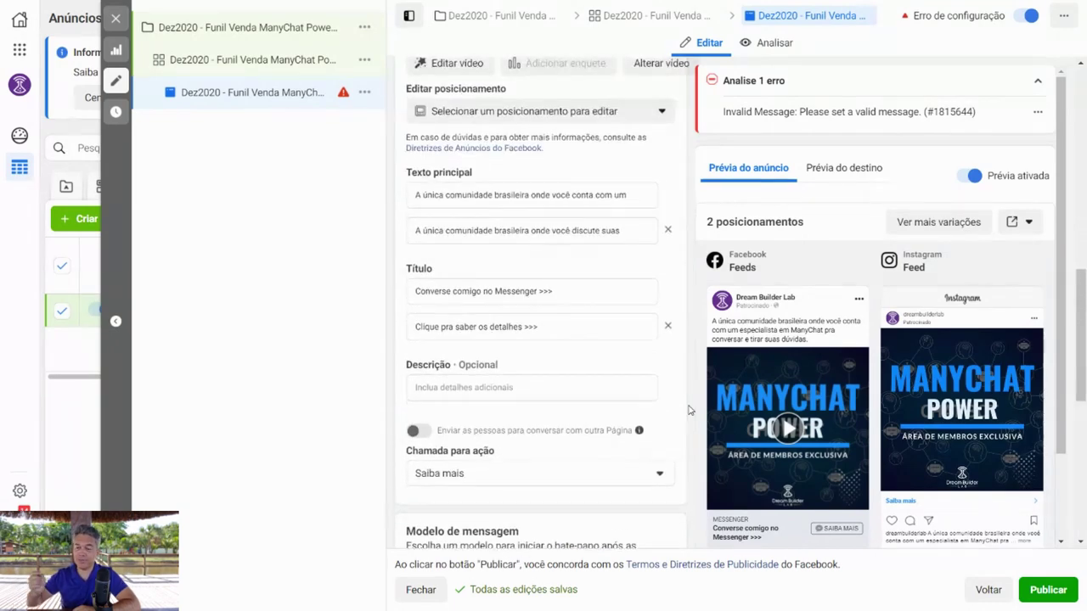
{"action": "scroll", "coordinate": [688, 411], "scroll_direction": "up", "scroll_amount": 4}
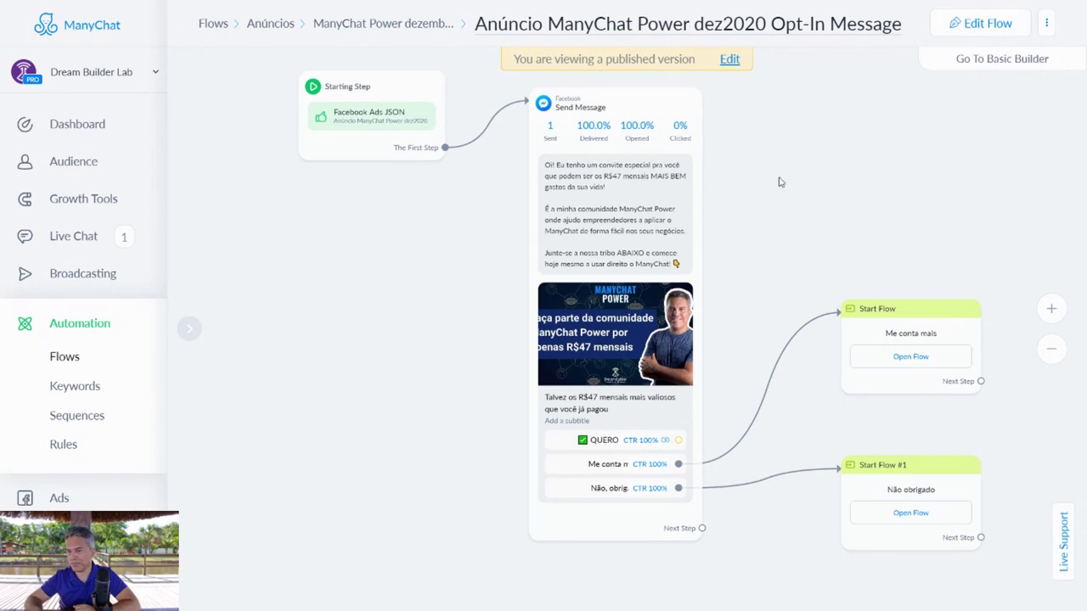
- In ManyChat, examine the Send Message block's greeting text and image card in the published Anúncio ManyChat Power dez2020 Opt-In Message flow
{"action": "scroll", "coordinate": [779, 182], "scroll_direction": "up", "scroll_amount": 3}
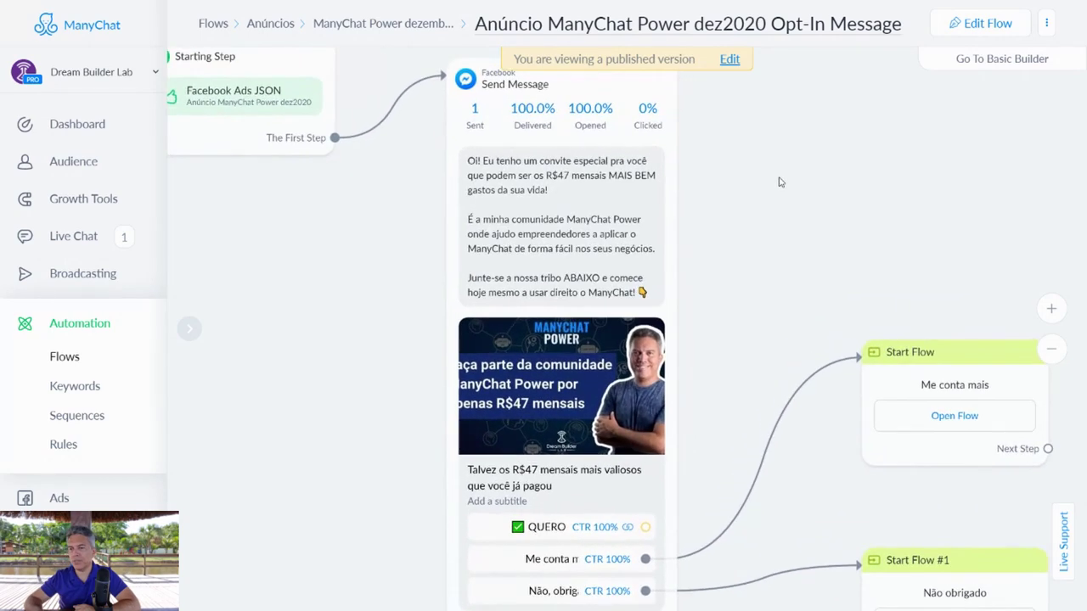
{"action": "left_click_drag", "start_coordinate": [770, 224], "coordinate": [863, 339]}
{"action": "scroll", "coordinate": [862, 338], "scroll_direction": "up", "scroll_amount": 3}
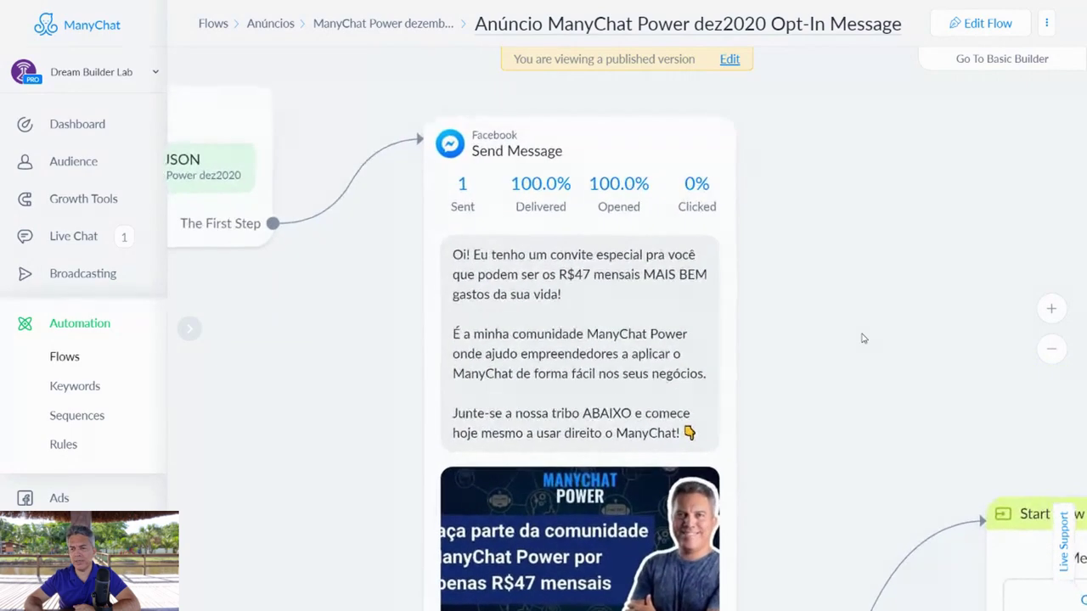
{"action": "left_click_drag", "start_coordinate": [804, 420], "coordinate": [817, 382]}
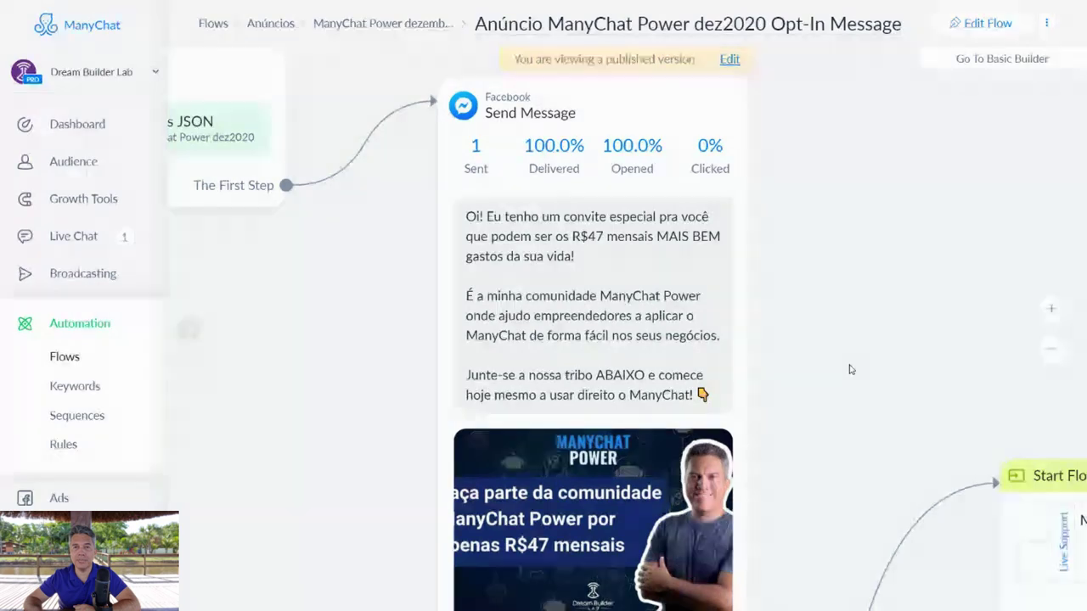
{"action": "left_click_drag", "start_coordinate": [840, 415], "coordinate": [847, 303]}
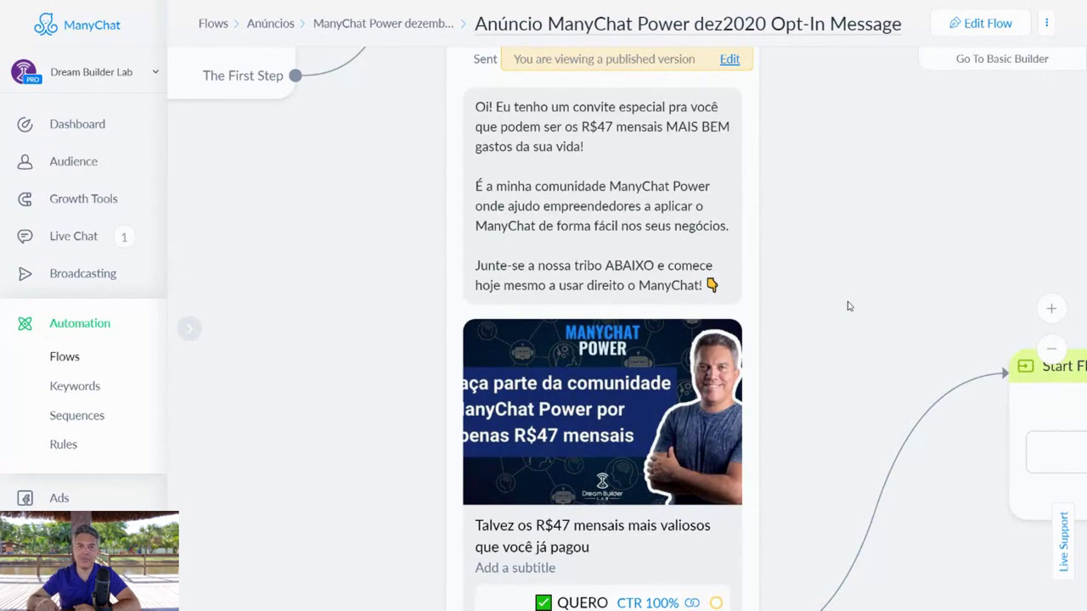
- Open the flow for editing and examine the Send Message block's text, image card, three buttons and connected Start Flow steps
{"action": "left_click", "coordinate": [968, 28]}
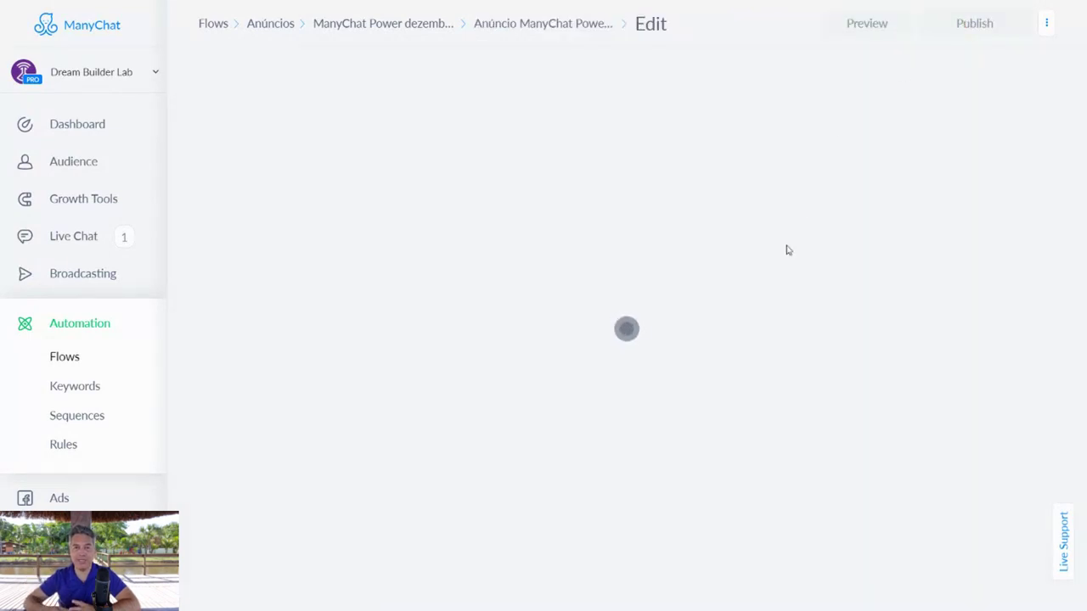
{"action": "scroll", "coordinate": [785, 290], "scroll_direction": "up", "scroll_amount": 3}
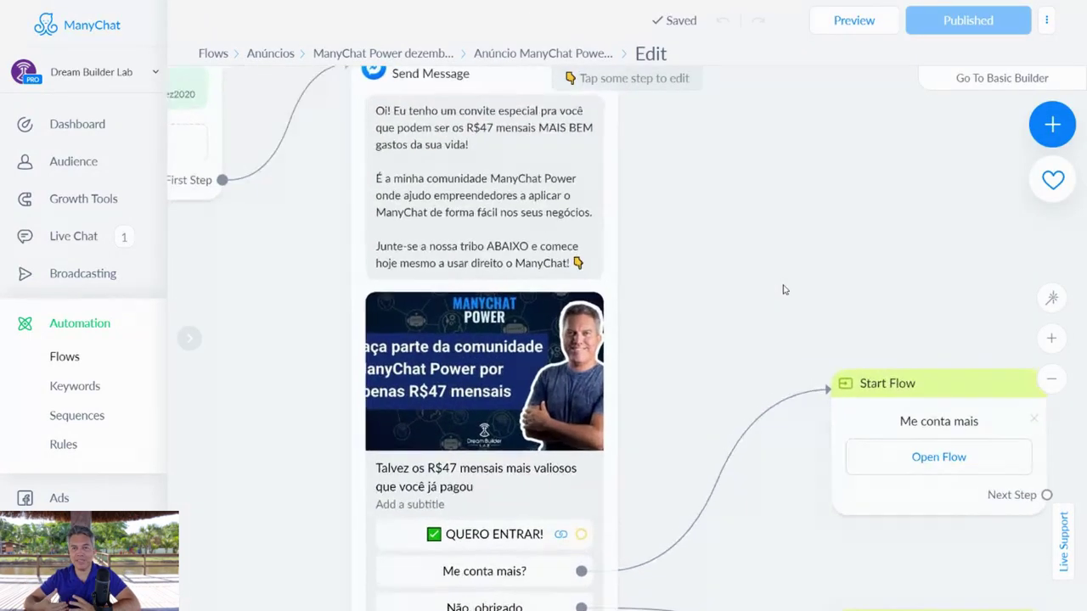
{"action": "scroll", "coordinate": [806, 297], "scroll_direction": "up", "scroll_amount": 2}
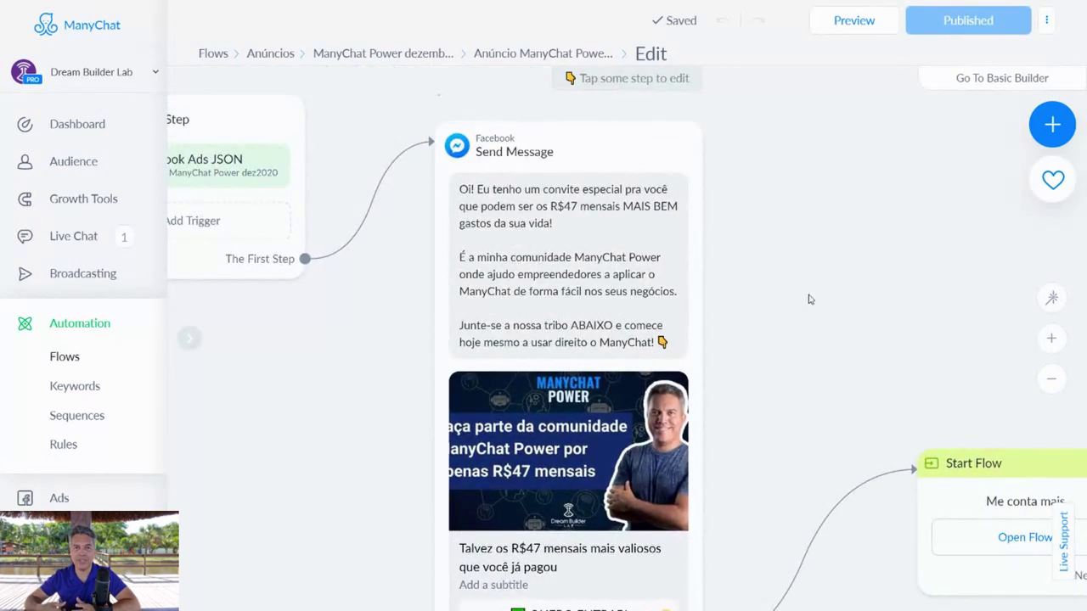
{"action": "left_click_drag", "start_coordinate": [809, 299], "coordinate": [643, 258]}
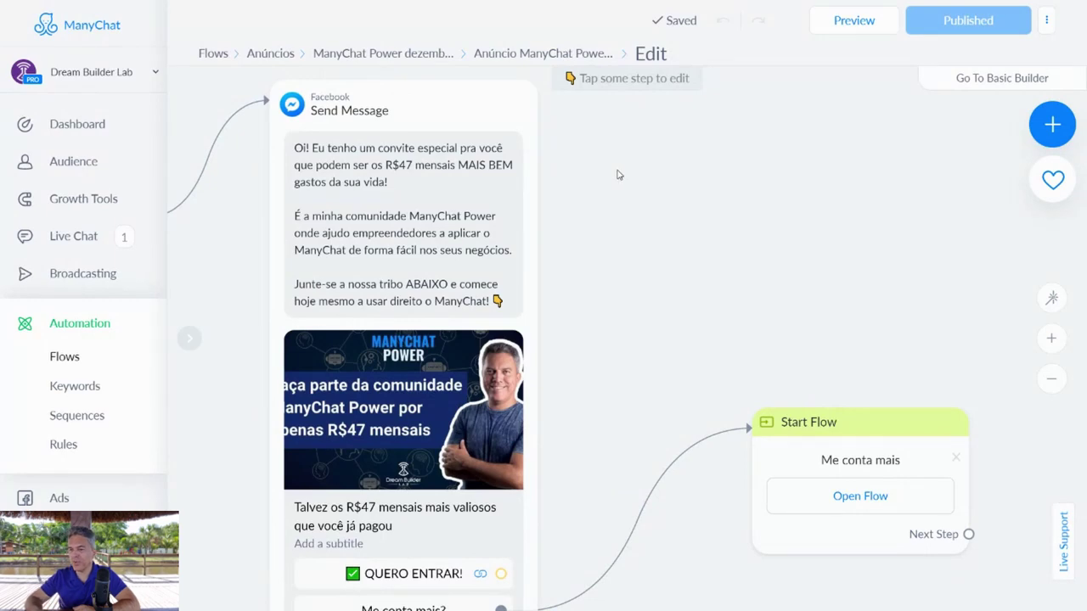
{"action": "mouse_move", "coordinate": [618, 173]}
{"action": "left_mouse_down"}
{"action": "mouse_move", "coordinate": [734, 185]}
{"action": "mouse_move", "coordinate": [603, 175]}
{"action": "left_mouse_up"}
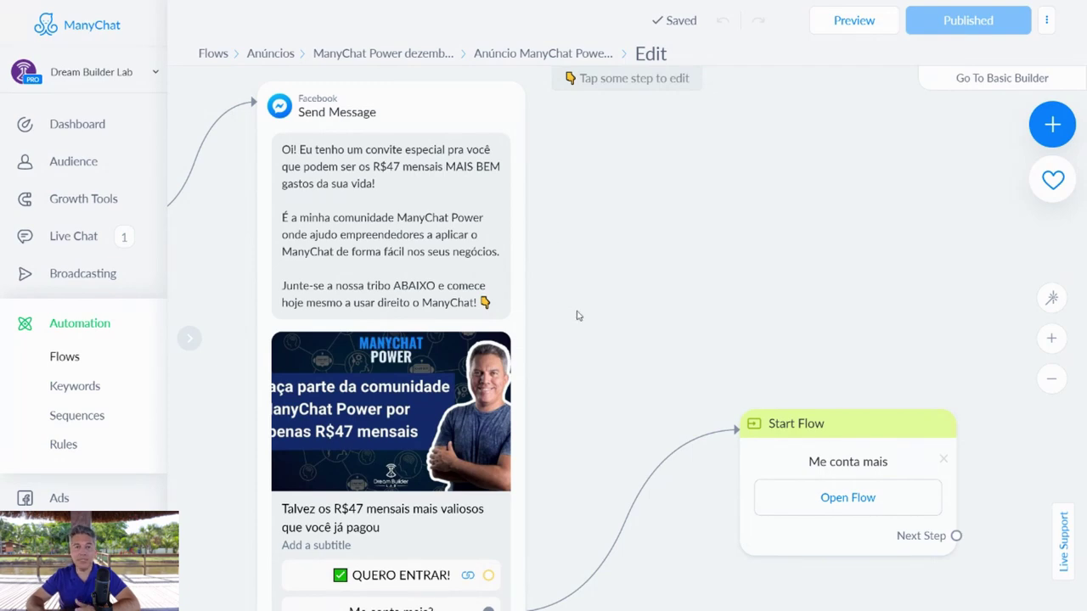
{"action": "left_click_drag", "start_coordinate": [577, 316], "coordinate": [623, 184]}
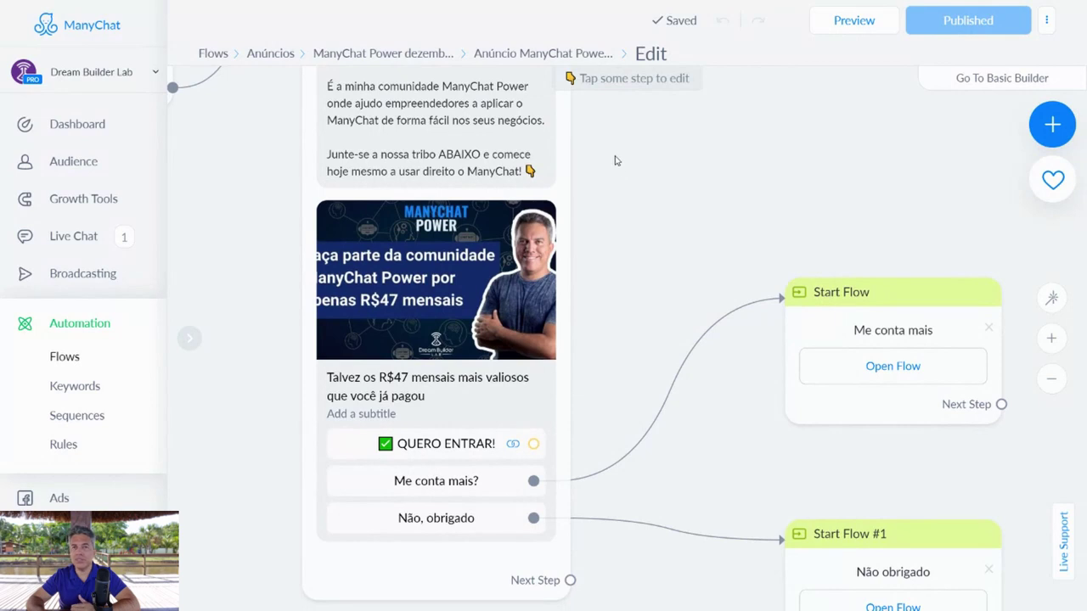
{"action": "left_click_drag", "start_coordinate": [617, 161], "coordinate": [615, 198]}
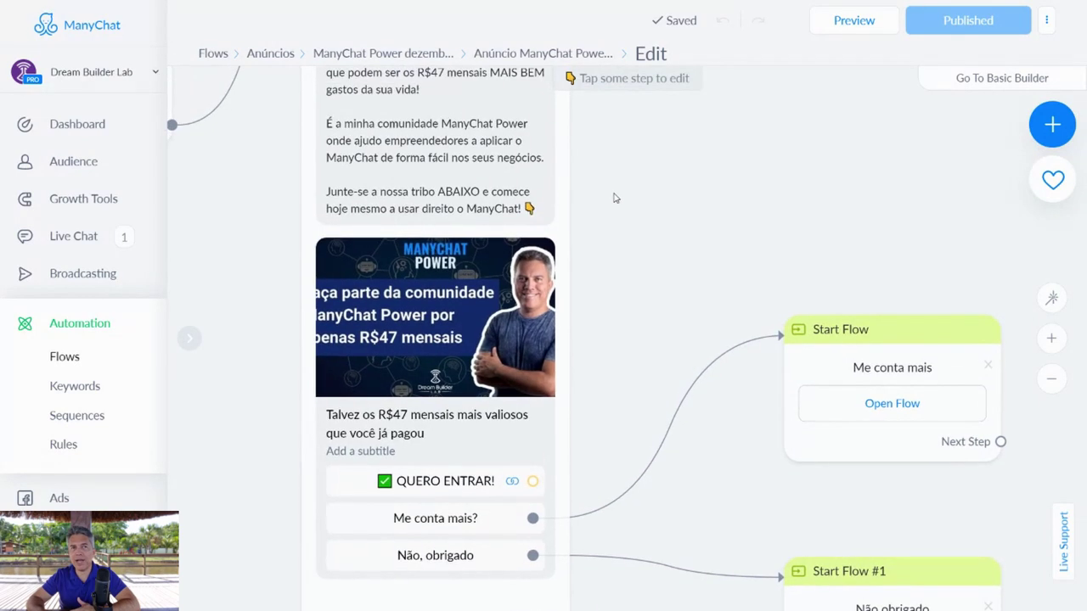
{"action": "left_click", "coordinate": [496, 166]}
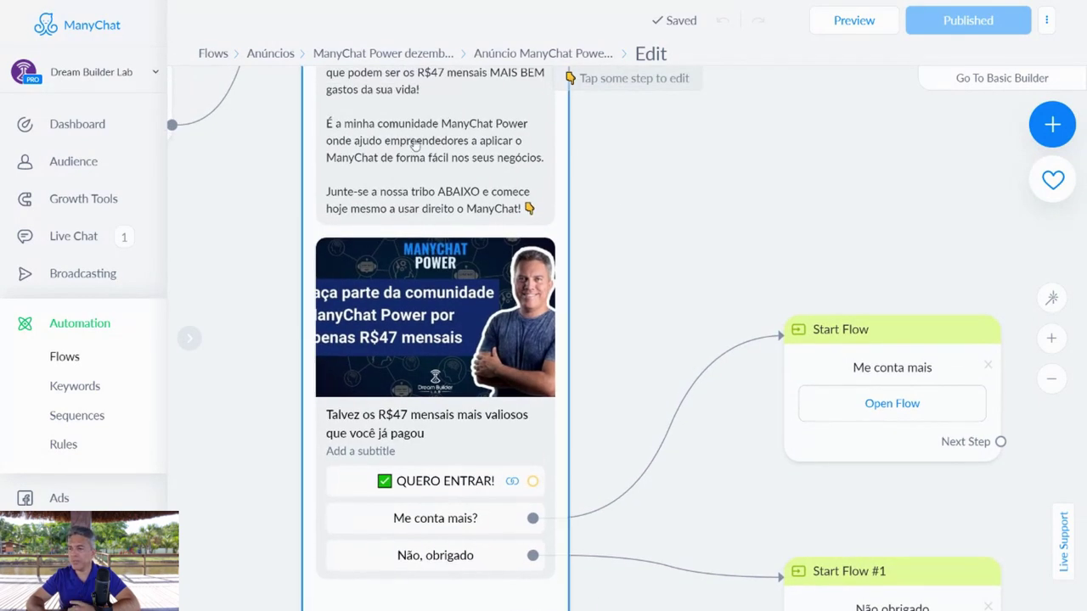
{"action": "left_click", "coordinate": [606, 176]}
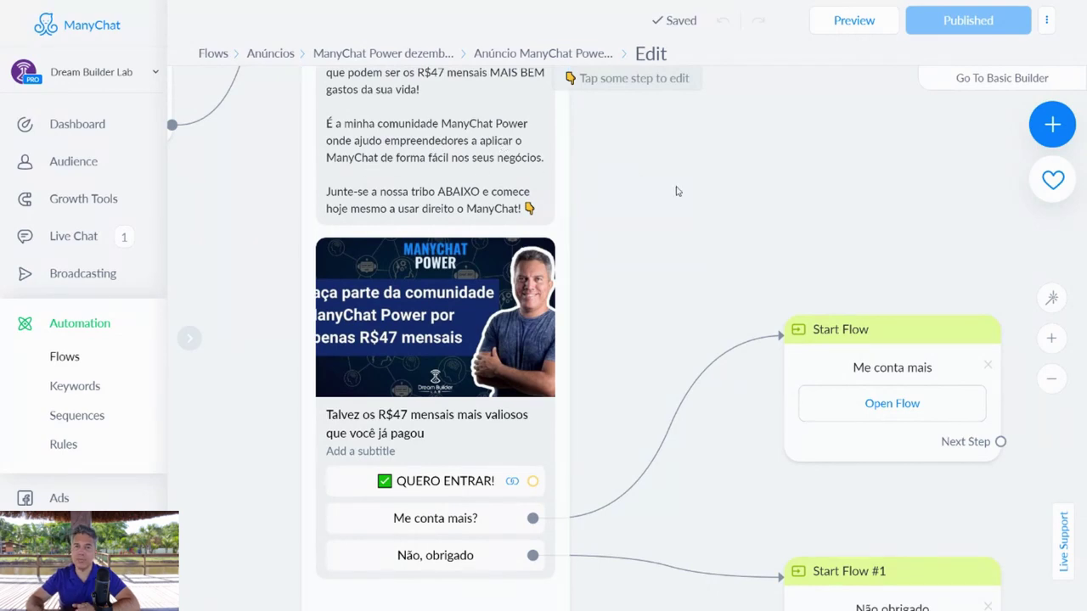
- Reread the invitation text and R$47 image card, and trace the Me conta mais? and Não, obrigado buttons to their Start Flow steps
{"action": "scroll", "coordinate": [677, 191], "scroll_direction": "up", "scroll_amount": 2}
{"action": "left_click_drag", "start_coordinate": [676, 190], "coordinate": [760, 261]}
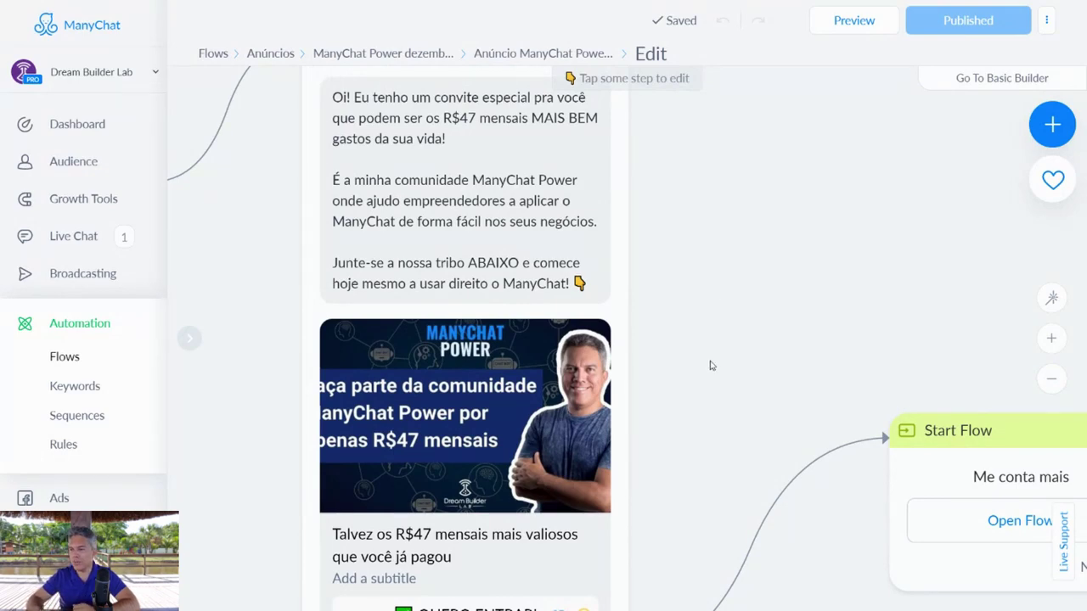
{"action": "left_click_drag", "start_coordinate": [711, 365], "coordinate": [650, 221]}
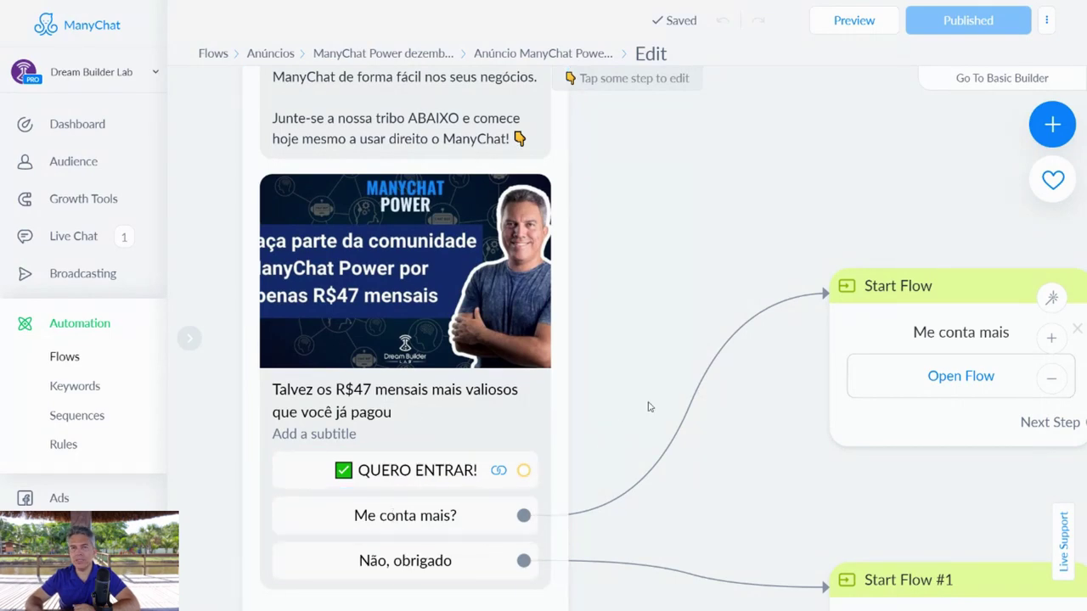
{"action": "left_click_drag", "start_coordinate": [648, 407], "coordinate": [633, 331]}
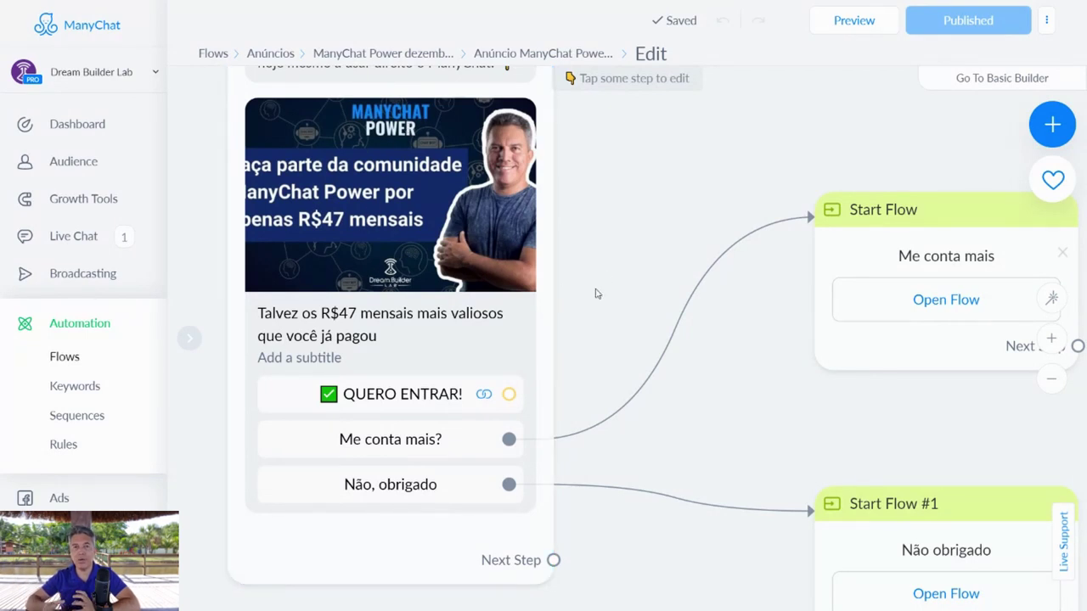
{"action": "left_click_drag", "start_coordinate": [595, 319], "coordinate": [636, 348]}
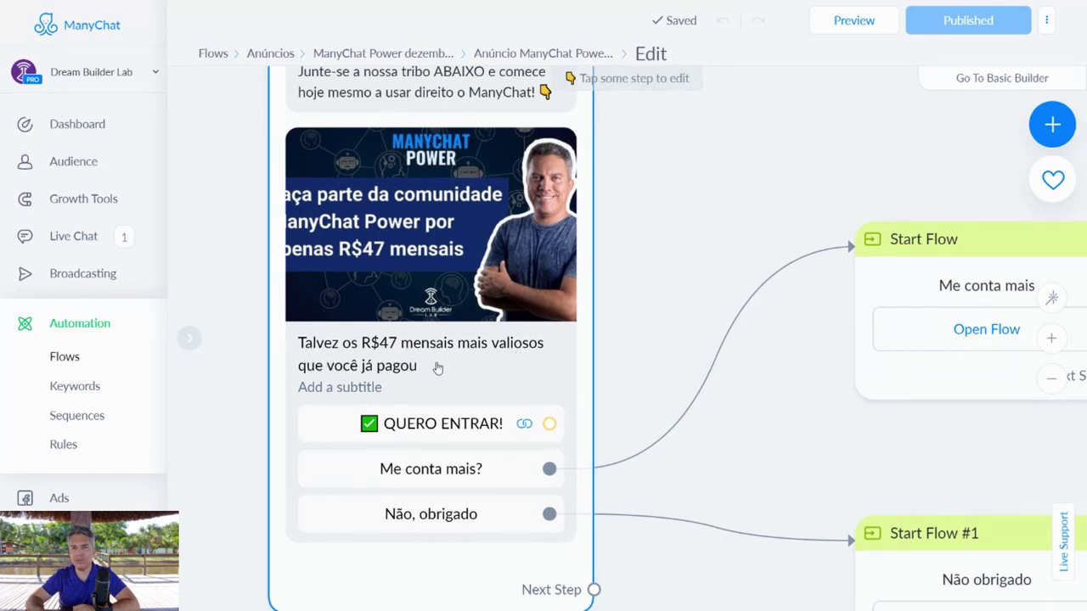
{"action": "right_click", "coordinate": [653, 283]}
{"action": "left_click", "coordinate": [643, 227]}
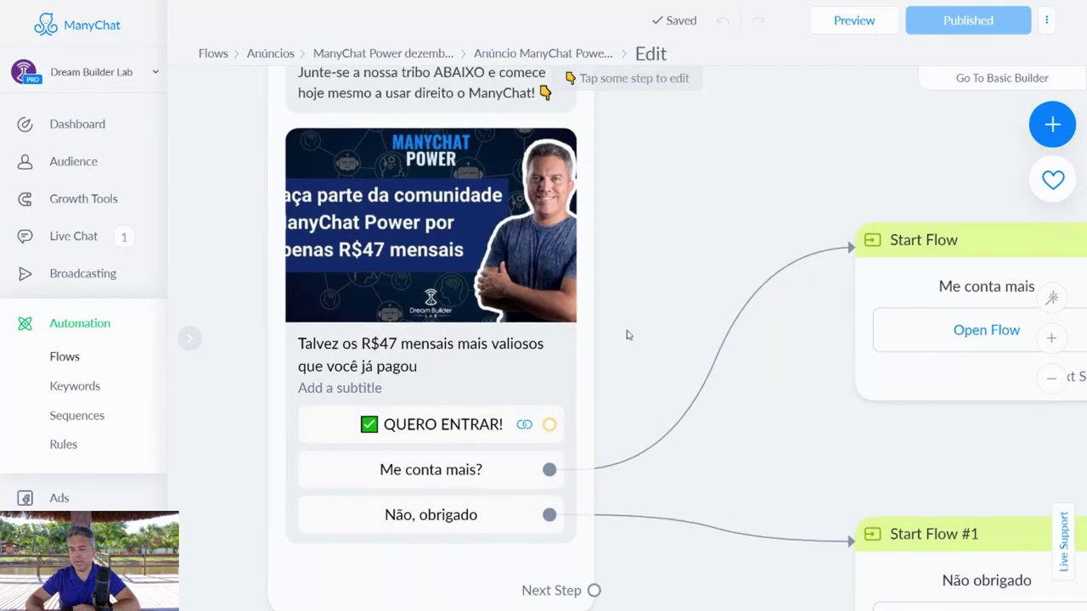
{"action": "left_click_drag", "start_coordinate": [627, 335], "coordinate": [667, 204]}
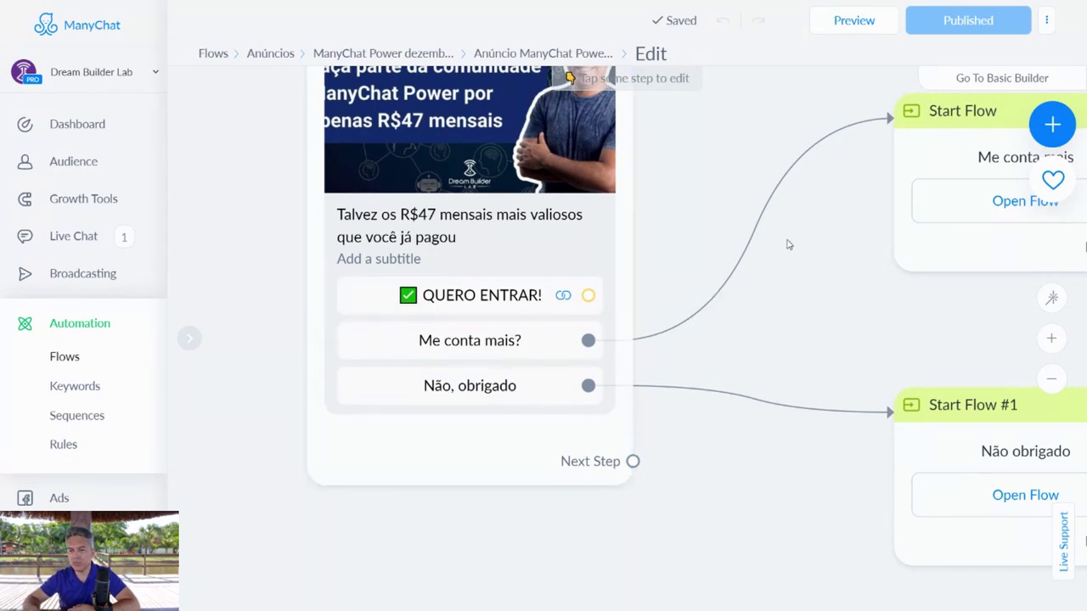
{"action": "left_click_drag", "start_coordinate": [787, 244], "coordinate": [606, 308]}
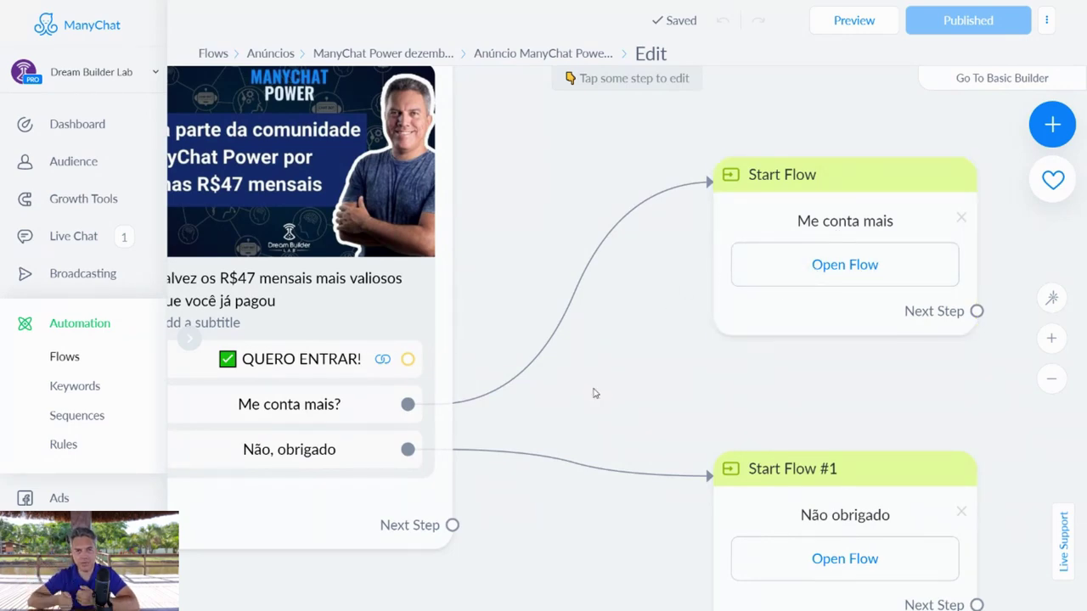
{"action": "left_click_drag", "start_coordinate": [594, 393], "coordinate": [660, 311]}
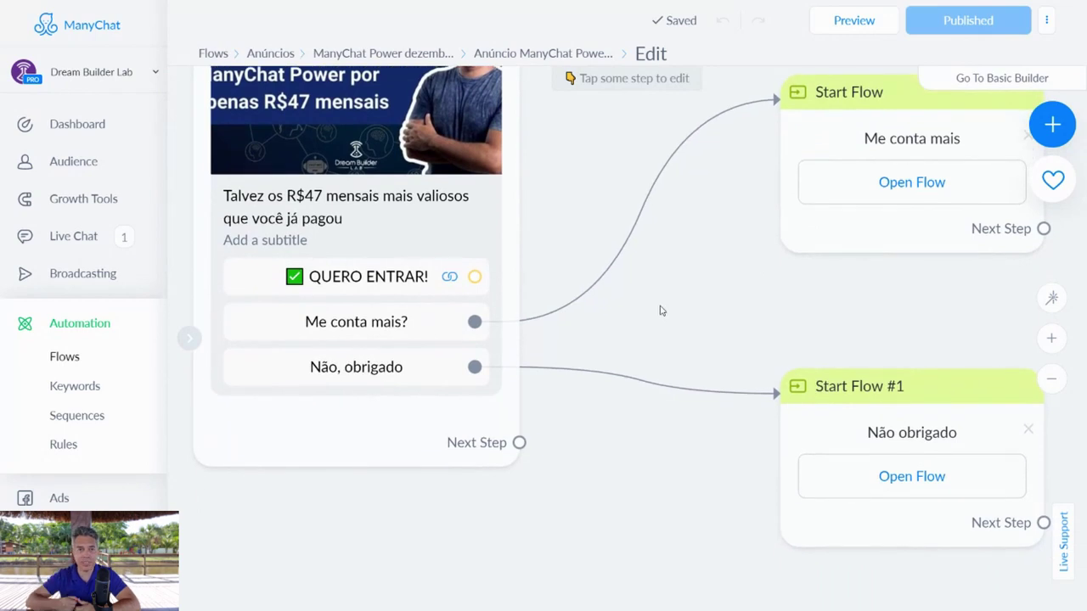
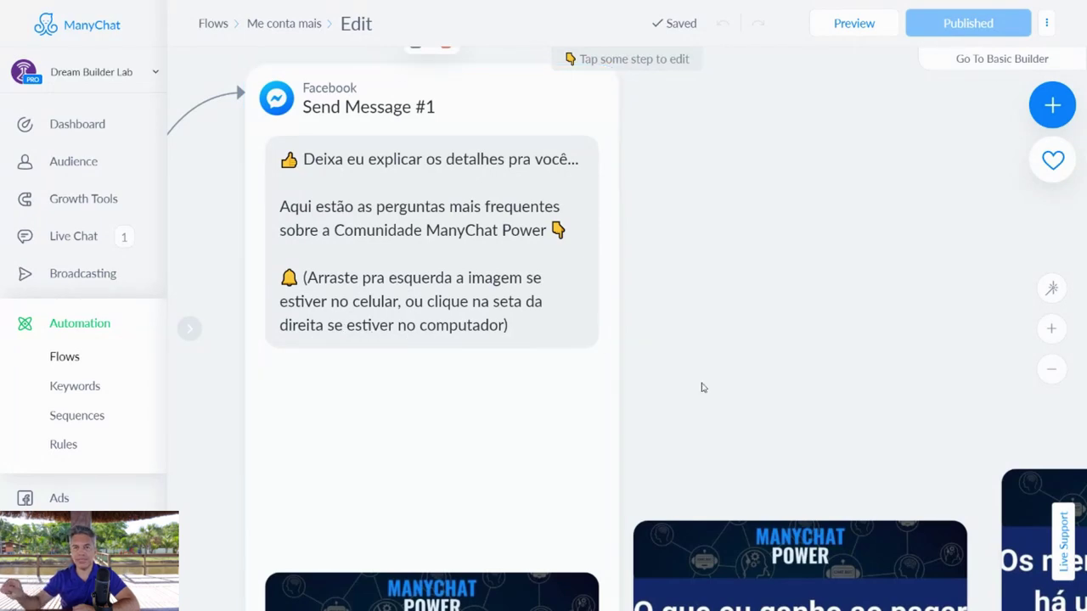
- In the Me conta mais flow, examine Send Message #1's introduction and its gallery of frequently asked question cards with Veja a resposta buttons
{"action": "left_click_drag", "start_coordinate": [702, 385], "coordinate": [671, 226]}
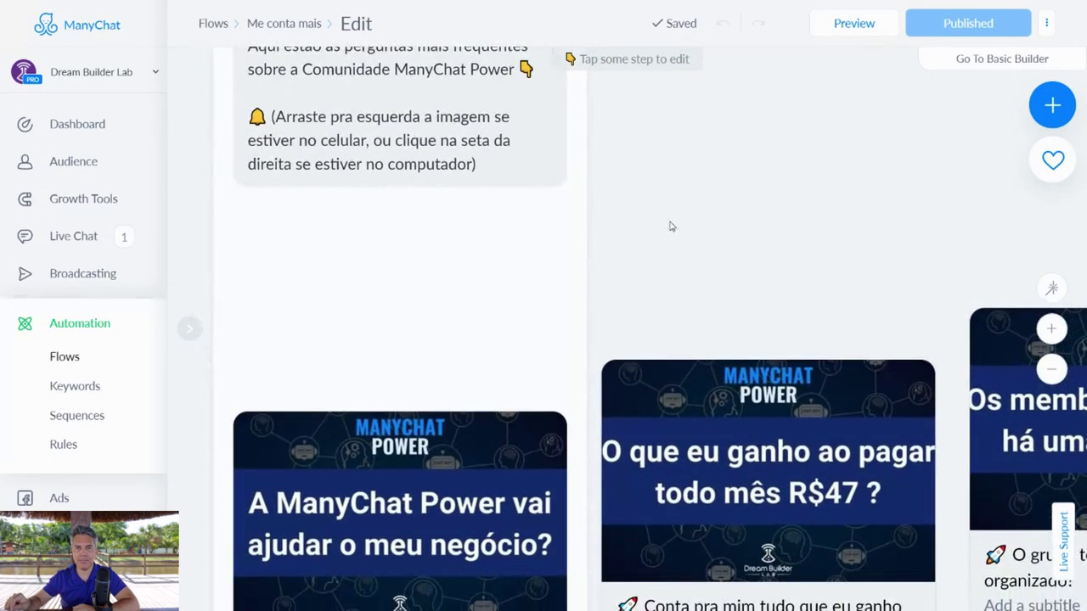
{"action": "left_click_drag", "start_coordinate": [787, 267], "coordinate": [701, 96]}
{"action": "scroll", "coordinate": [762, 209], "scroll_direction": "down", "scroll_amount": 3}
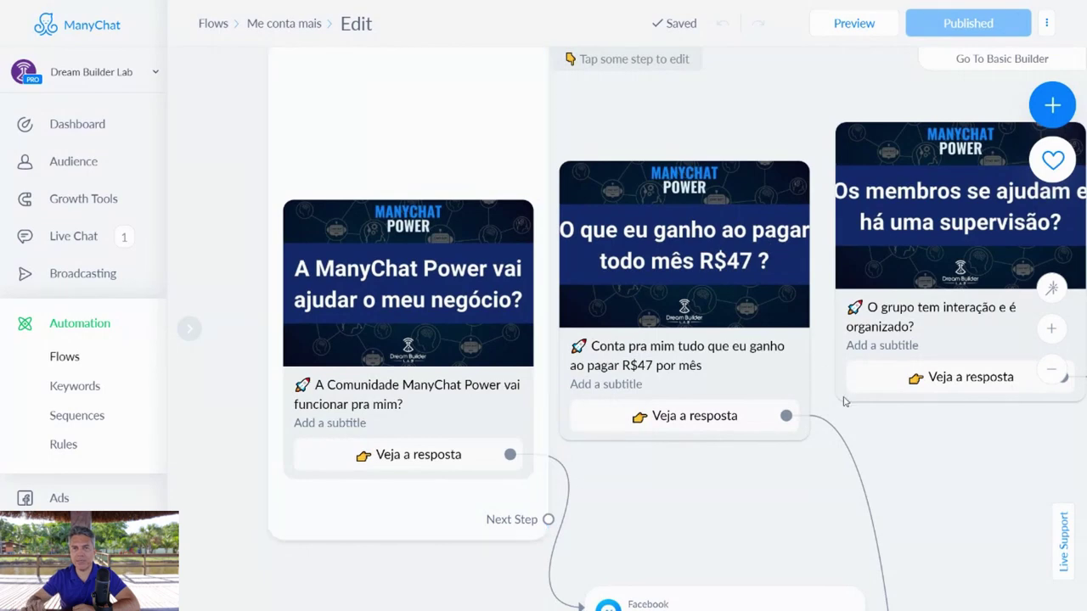
{"action": "left_click_drag", "start_coordinate": [981, 494], "coordinate": [616, 498]}
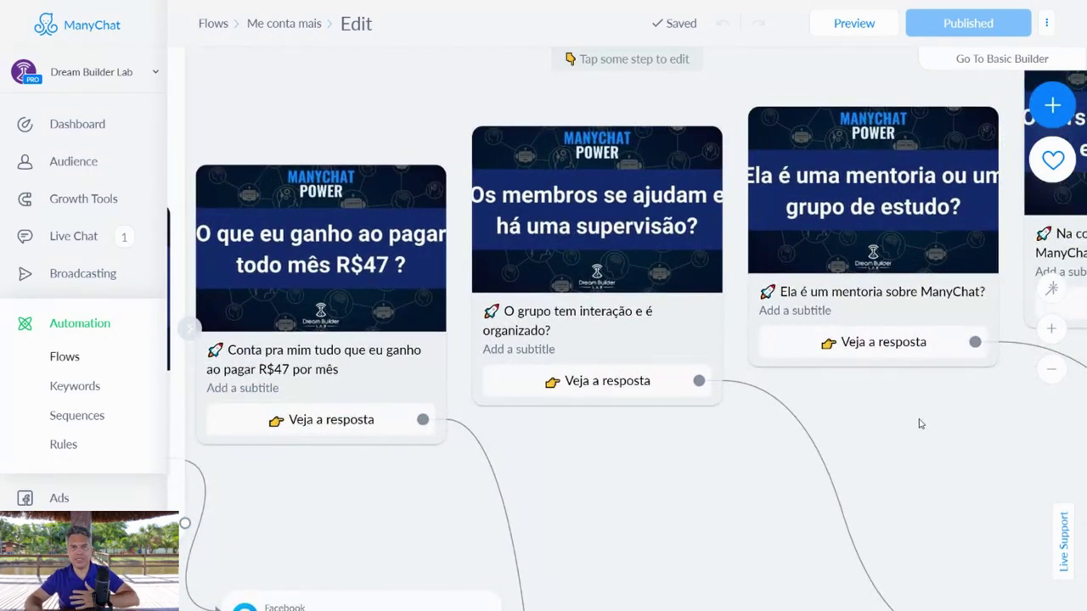
{"action": "left_click_drag", "start_coordinate": [919, 425], "coordinate": [578, 446]}
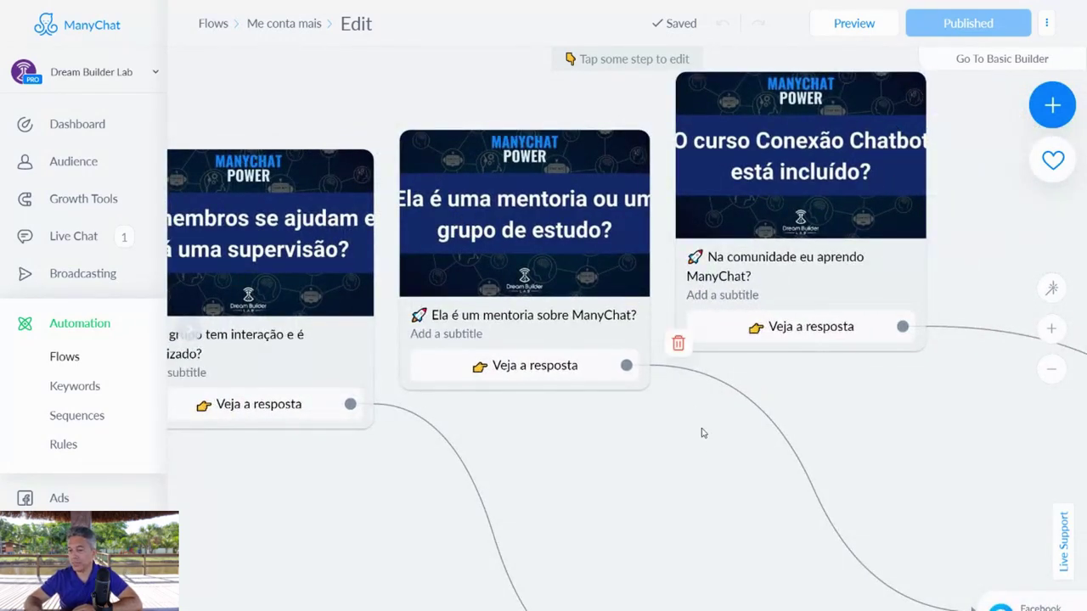
{"action": "left_click_drag", "start_coordinate": [706, 448], "coordinate": [807, 417]}
{"action": "scroll", "coordinate": [808, 418], "scroll_direction": "down", "scroll_amount": 5}
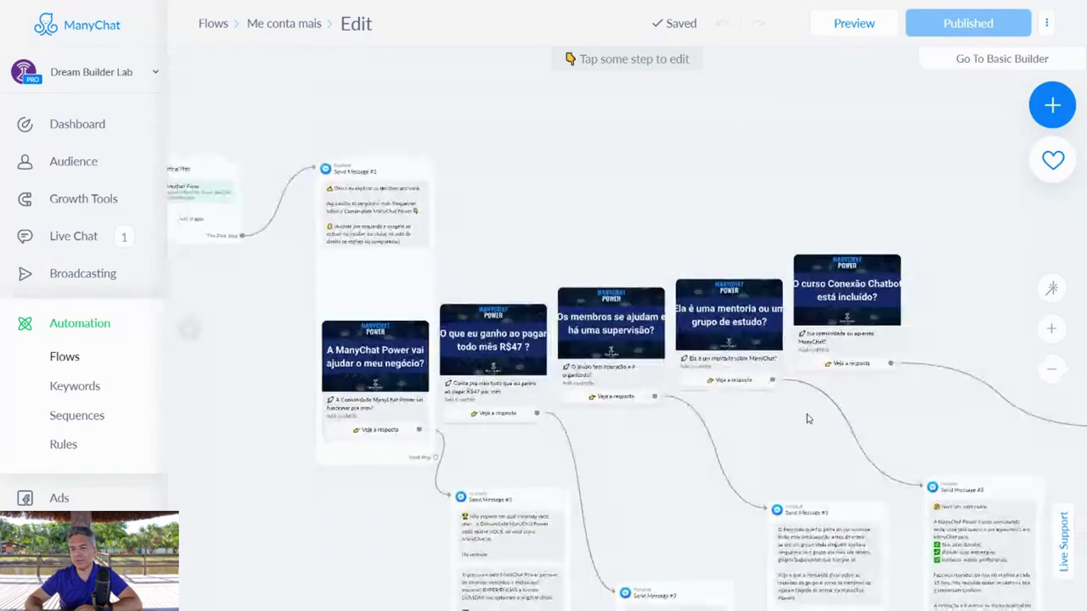
- Follow the question cards' Veja a resposta connections and examine the text and buttons of the linked answer messages
{"action": "left_click_drag", "start_coordinate": [782, 467], "coordinate": [768, 299]}
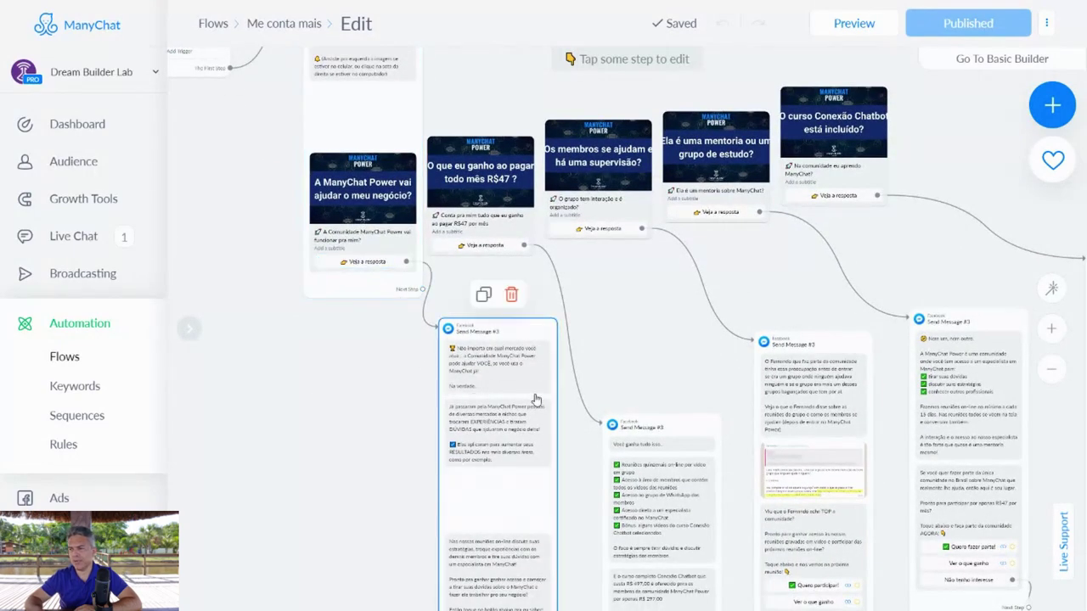
{"action": "scroll", "coordinate": [660, 350], "scroll_direction": "up", "scroll_amount": 2}
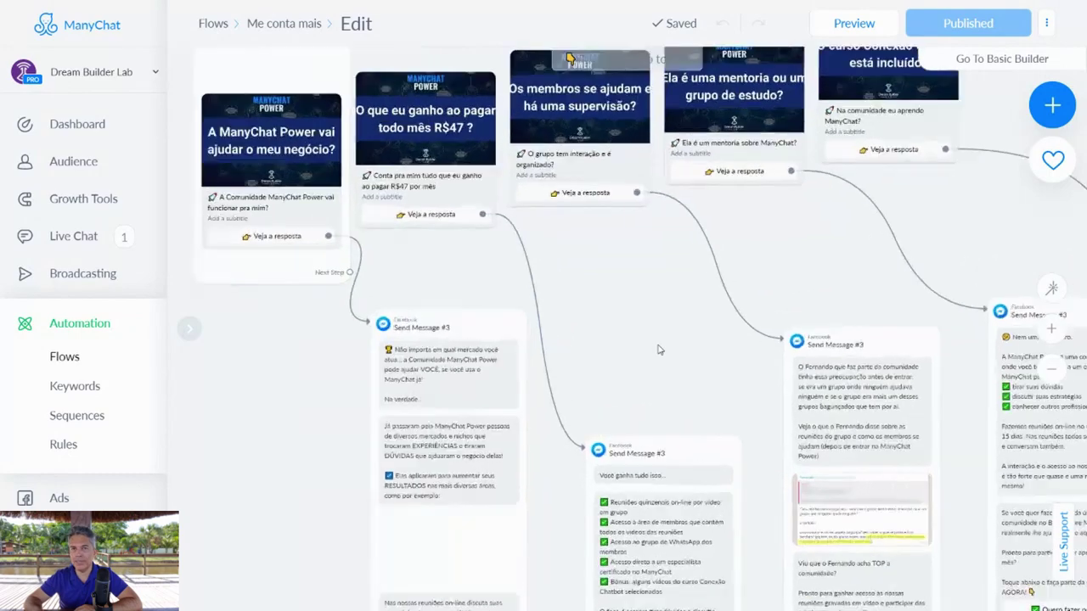
{"action": "scroll", "coordinate": [659, 348], "scroll_direction": "up", "scroll_amount": 1}
{"action": "left_click_drag", "start_coordinate": [577, 266], "coordinate": [708, 371]}
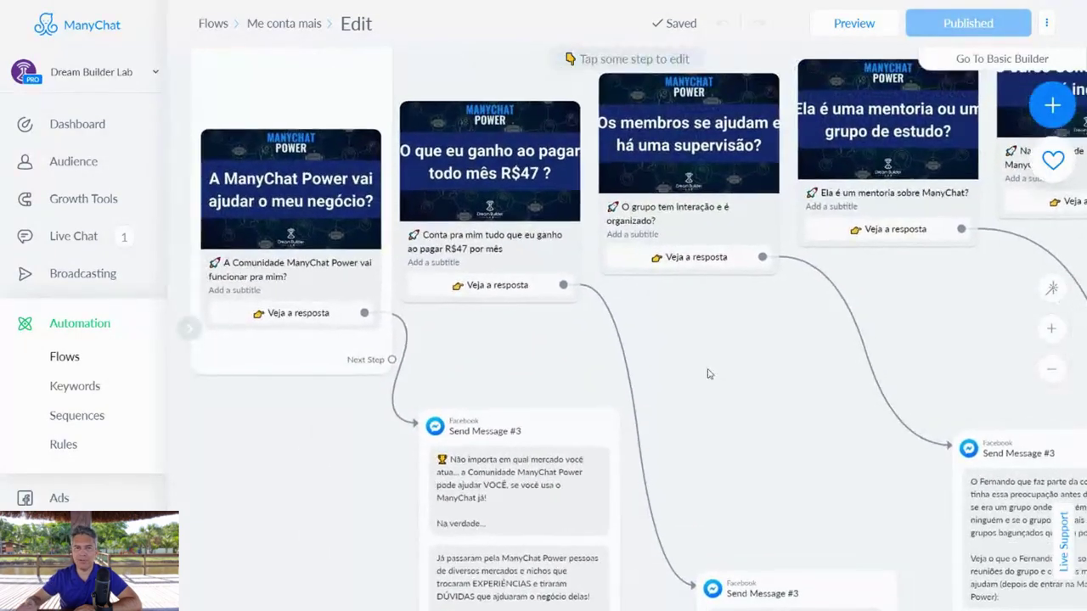
{"action": "scroll", "coordinate": [708, 372], "scroll_direction": "up", "scroll_amount": 1}
{"action": "left_click_drag", "start_coordinate": [676, 323], "coordinate": [773, 411]}
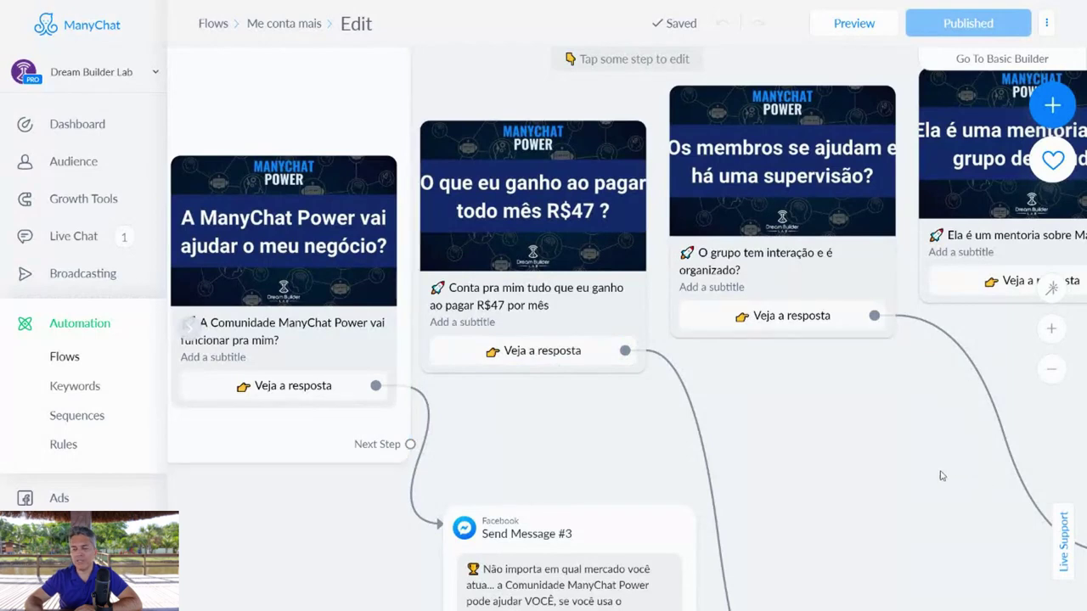
{"action": "left_click_drag", "start_coordinate": [846, 512], "coordinate": [724, 141]}
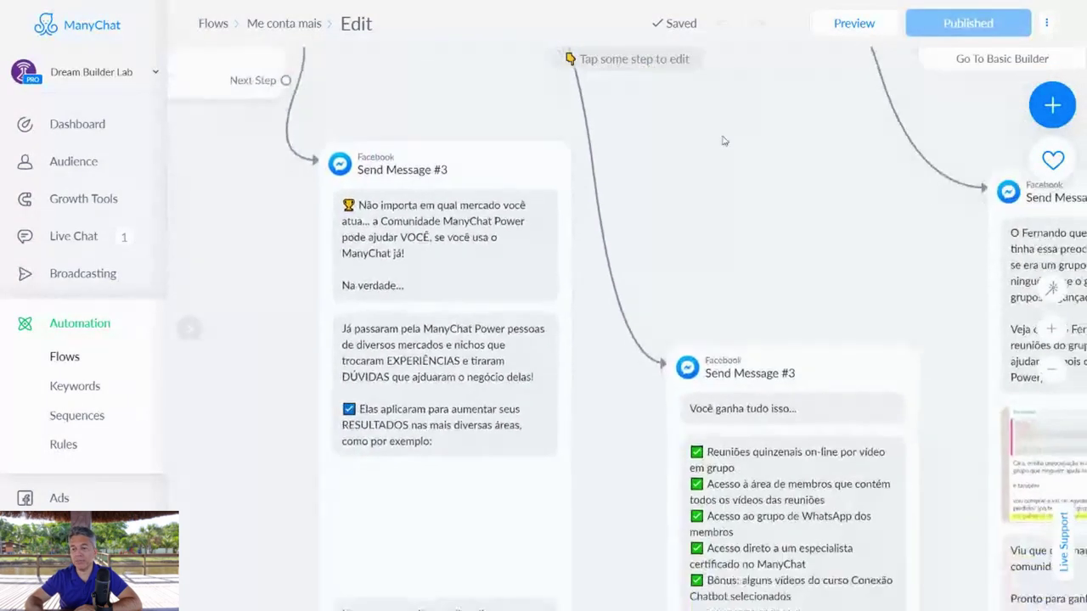
{"action": "left_click_drag", "start_coordinate": [758, 221], "coordinate": [671, 97]}
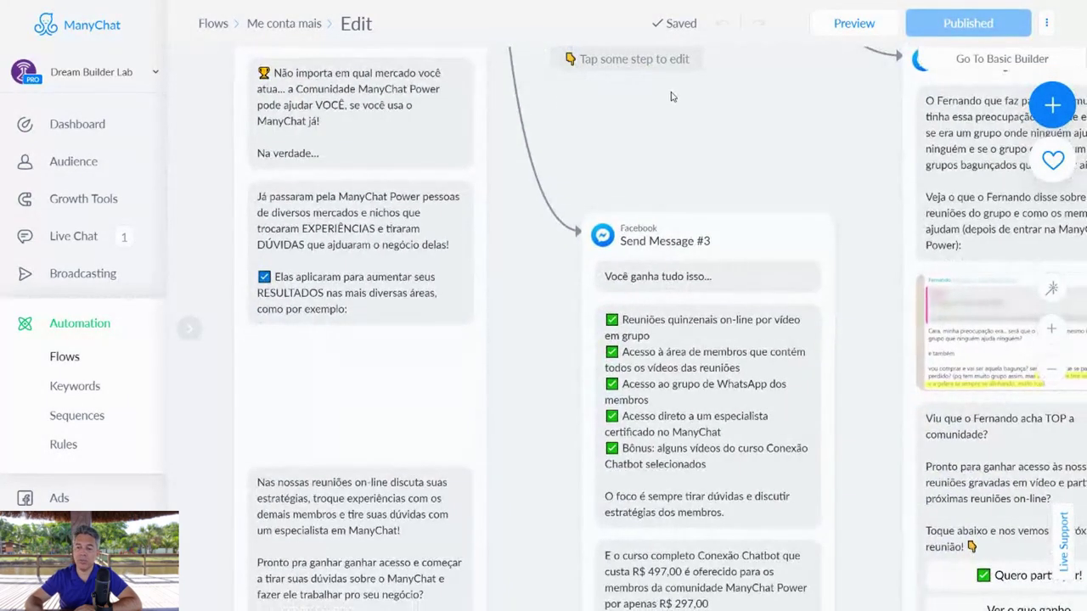
{"action": "left_click_drag", "start_coordinate": [681, 146], "coordinate": [688, 201]}
{"action": "scroll", "coordinate": [900, 299], "scroll_direction": "right", "scroll_amount": 5}
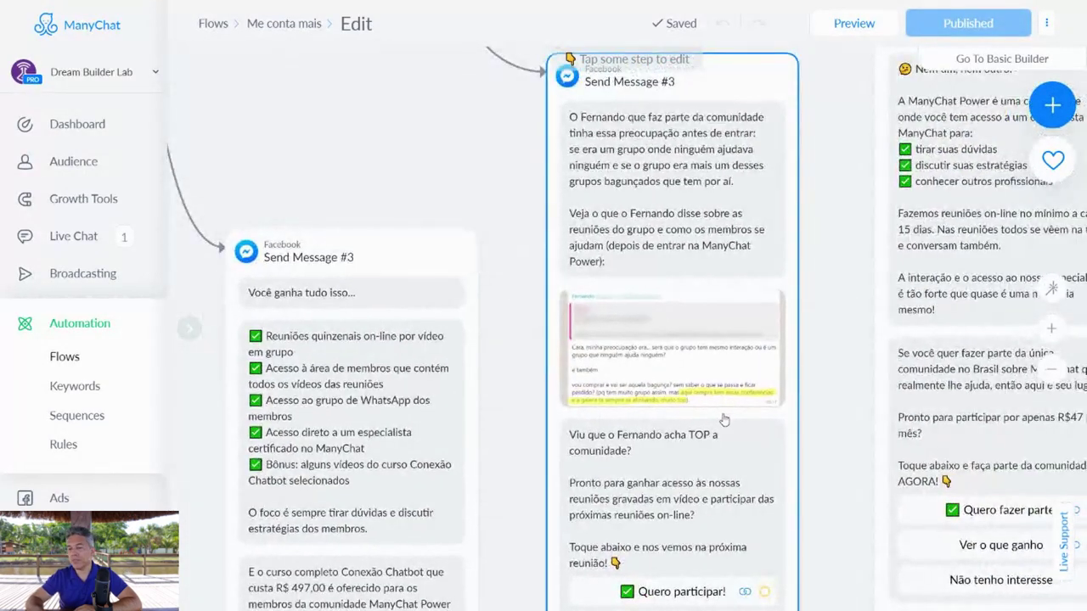
{"action": "scroll", "coordinate": [790, 382], "scroll_direction": "down", "scroll_amount": 3}
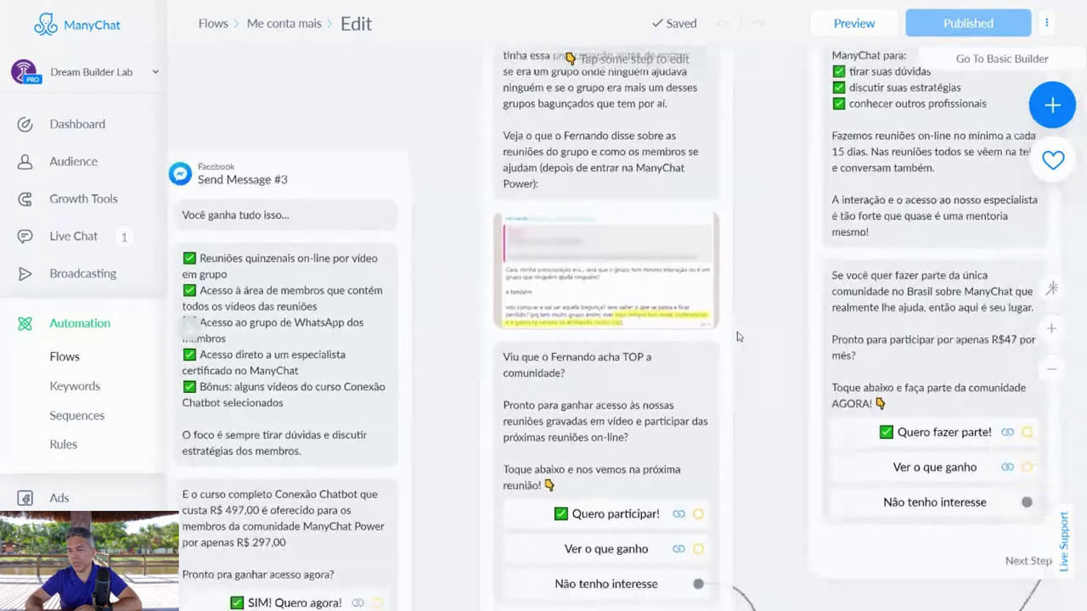
- Examine the member supervision answer's introductory text, testimonial screenshot, closing text and Quero participar!, Ver o que ganho and Não tenho interesse buttons
{"action": "scroll", "coordinate": [735, 334], "scroll_direction": "up", "scroll_amount": 3}
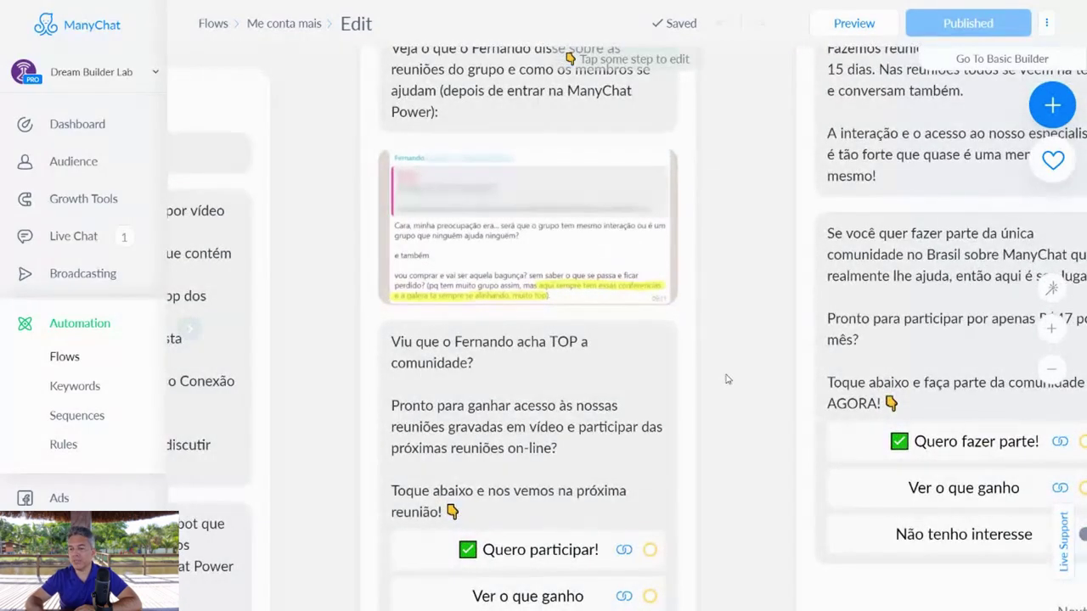
{"action": "right_click", "coordinate": [740, 271]}
{"action": "left_click", "coordinate": [731, 172]}
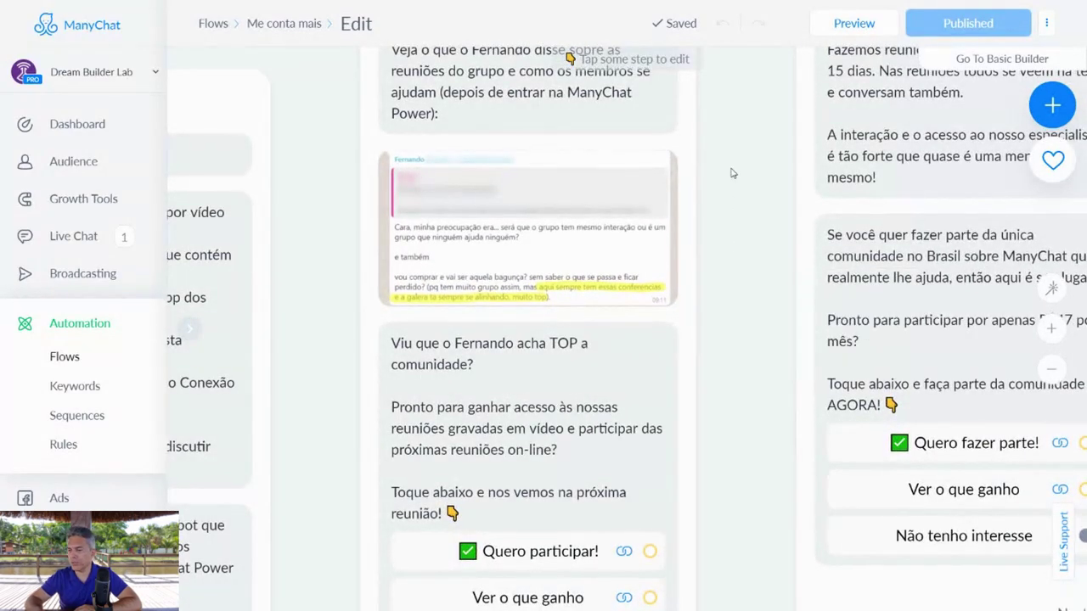
{"action": "left_click_drag", "start_coordinate": [726, 334], "coordinate": [766, 162]}
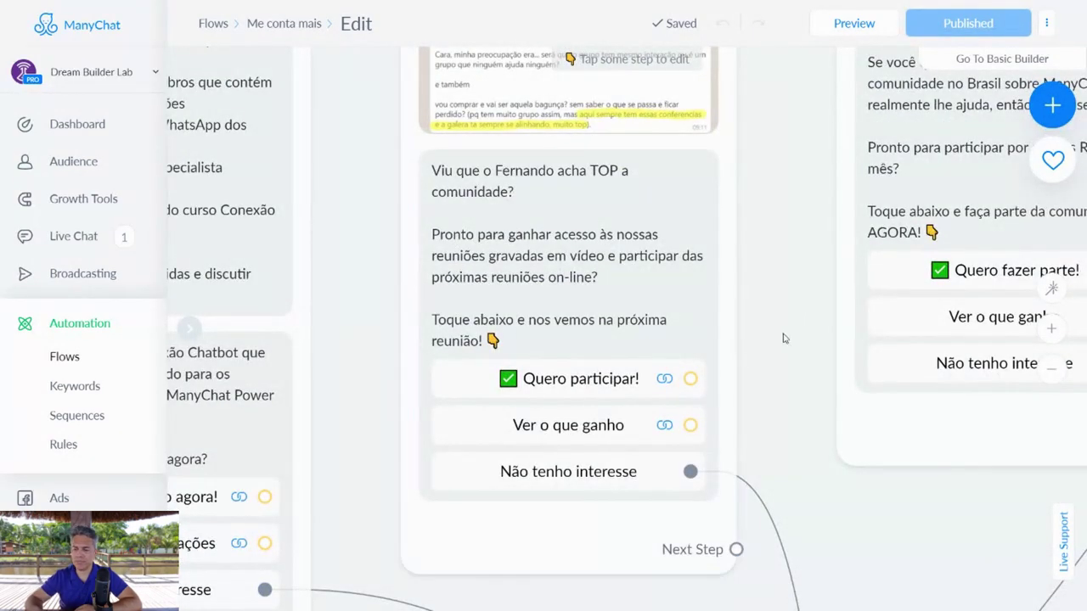
{"action": "left_click_drag", "start_coordinate": [784, 338], "coordinate": [759, 529]}
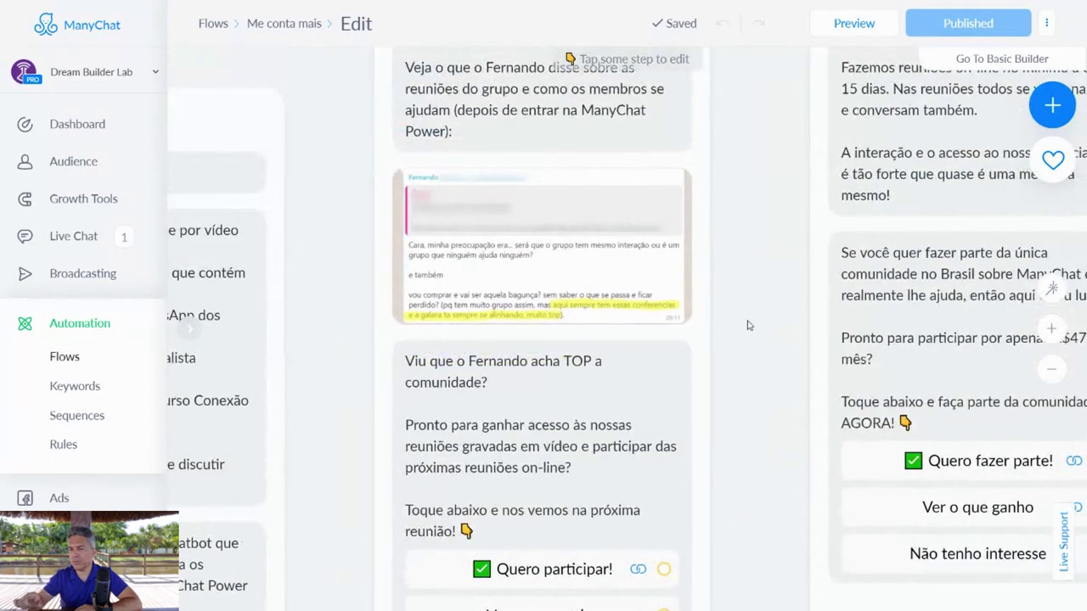
{"action": "left_click_drag", "start_coordinate": [748, 325], "coordinate": [821, 551]}
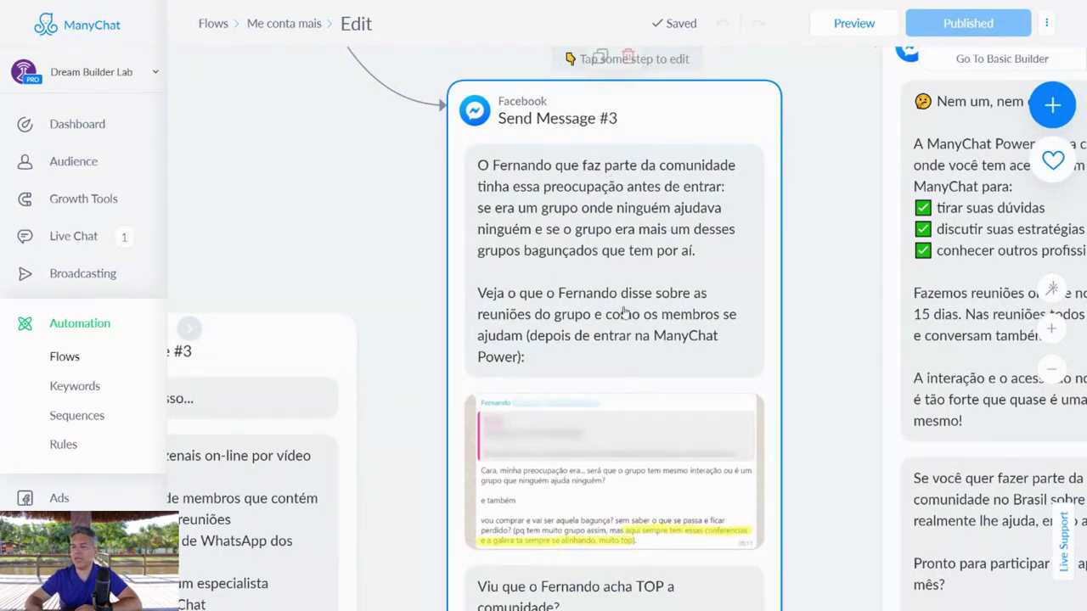
{"action": "left_click_drag", "start_coordinate": [817, 439], "coordinate": [840, 245]}
{"action": "scroll", "coordinate": [840, 244], "scroll_direction": "up", "scroll_amount": 2}
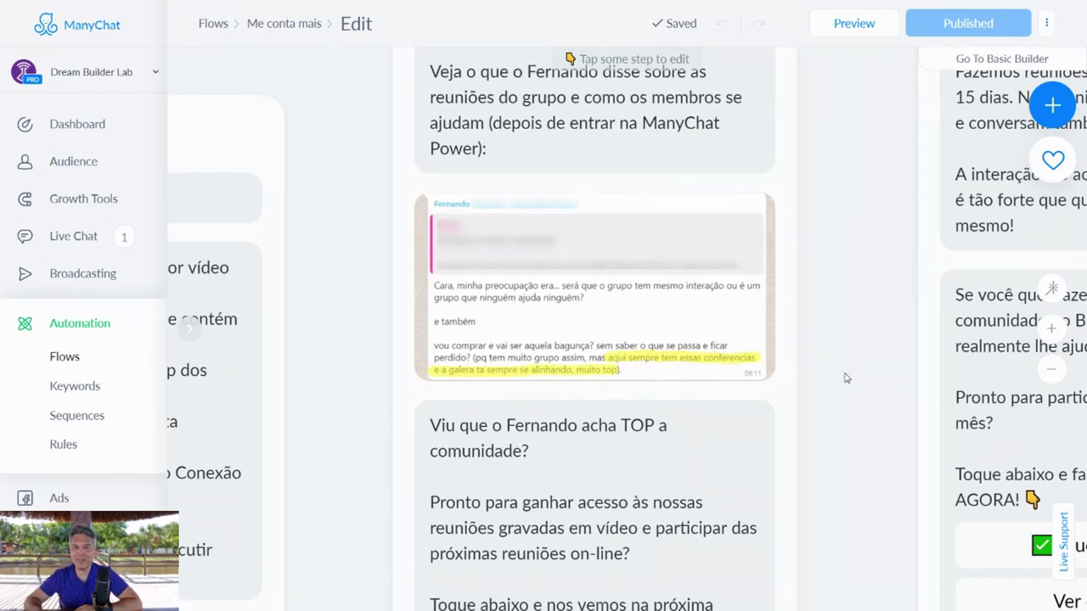
{"action": "left_click_drag", "start_coordinate": [845, 378], "coordinate": [851, 194]}
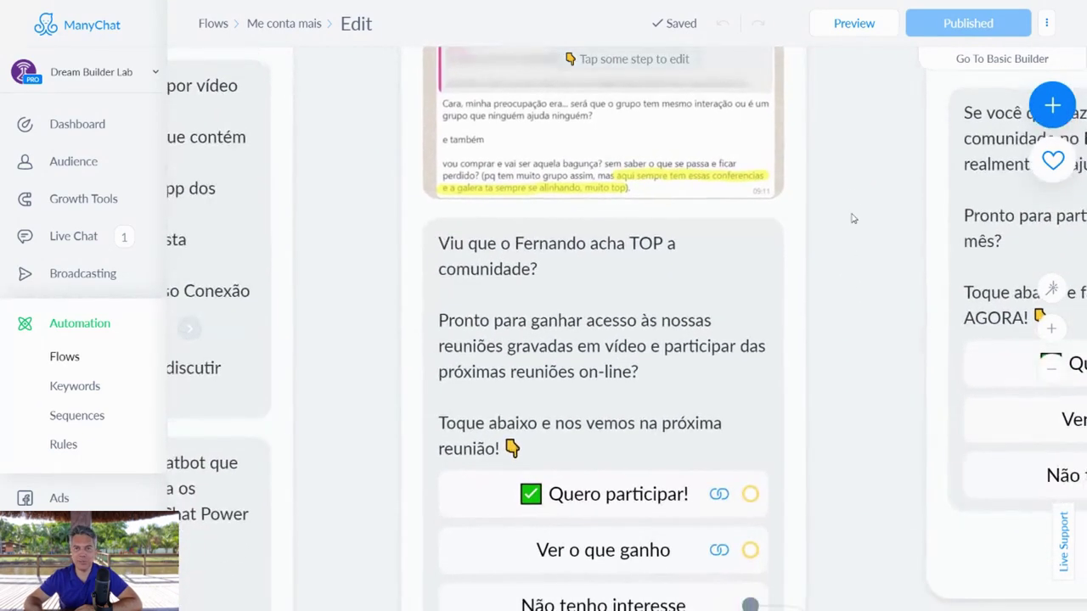
{"action": "left_click_drag", "start_coordinate": [864, 338], "coordinate": [888, 258]}
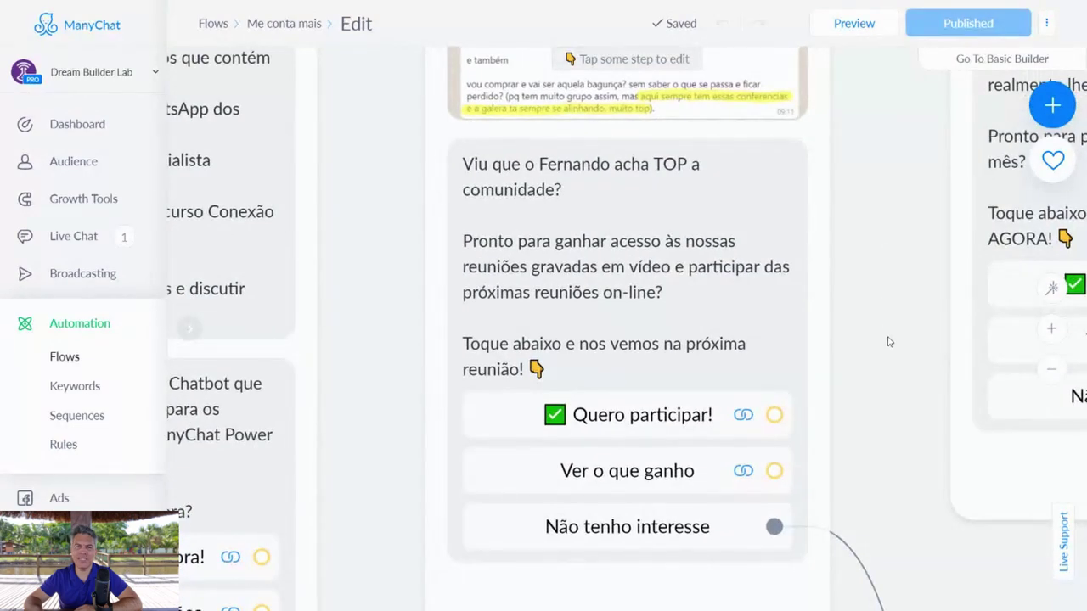
{"action": "left_click_drag", "start_coordinate": [889, 342], "coordinate": [912, 288]}
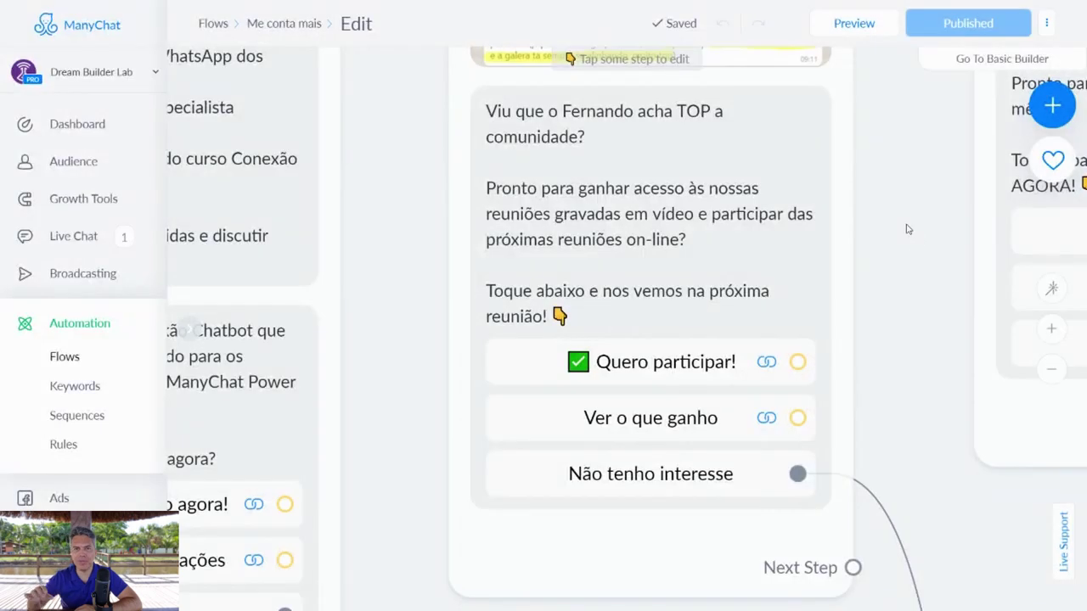
- Return to the start of the testimonial answer and reread its introduction, the highlighted chat screenshot and the follow-up text
{"action": "scroll", "coordinate": [908, 230], "scroll_direction": "up", "scroll_amount": 5}
{"action": "scroll", "coordinate": [847, 445], "scroll_direction": "right", "scroll_amount": 2}
{"action": "scroll", "coordinate": [808, 536], "scroll_direction": "up", "scroll_amount": 1}
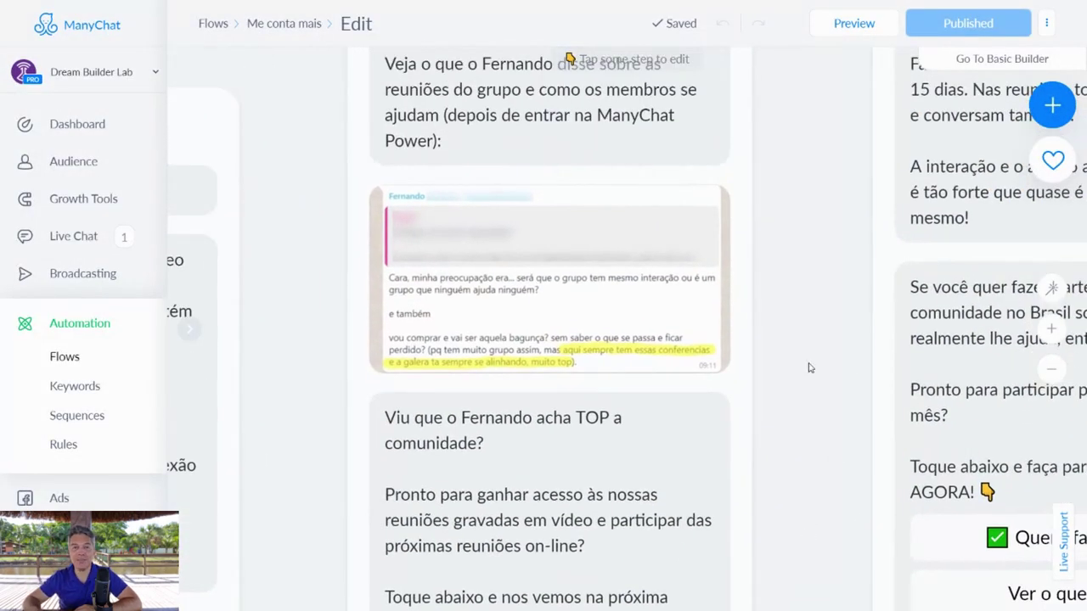
{"action": "scroll", "coordinate": [809, 368], "scroll_direction": "up", "scroll_amount": 4}
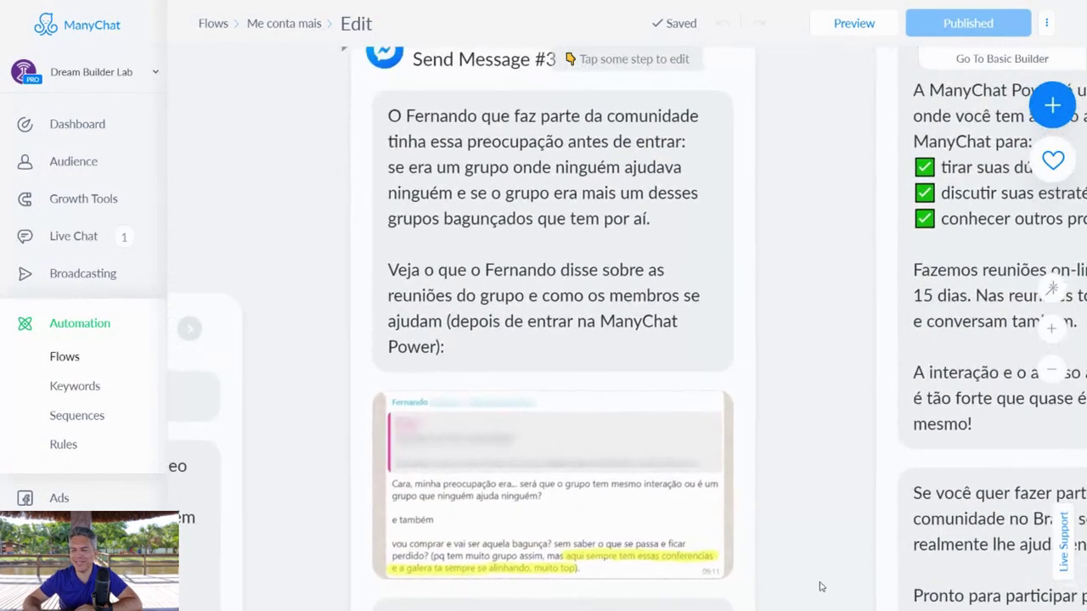
{"action": "scroll", "coordinate": [820, 586], "scroll_direction": "down", "scroll_amount": 1}
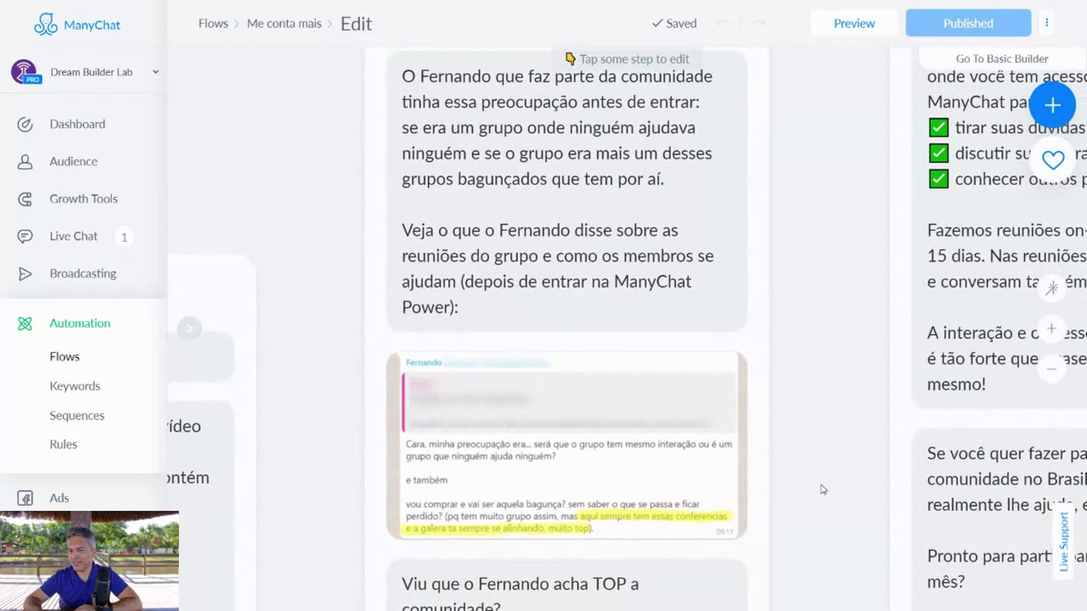
{"action": "left_click_drag", "start_coordinate": [822, 490], "coordinate": [830, 271]}
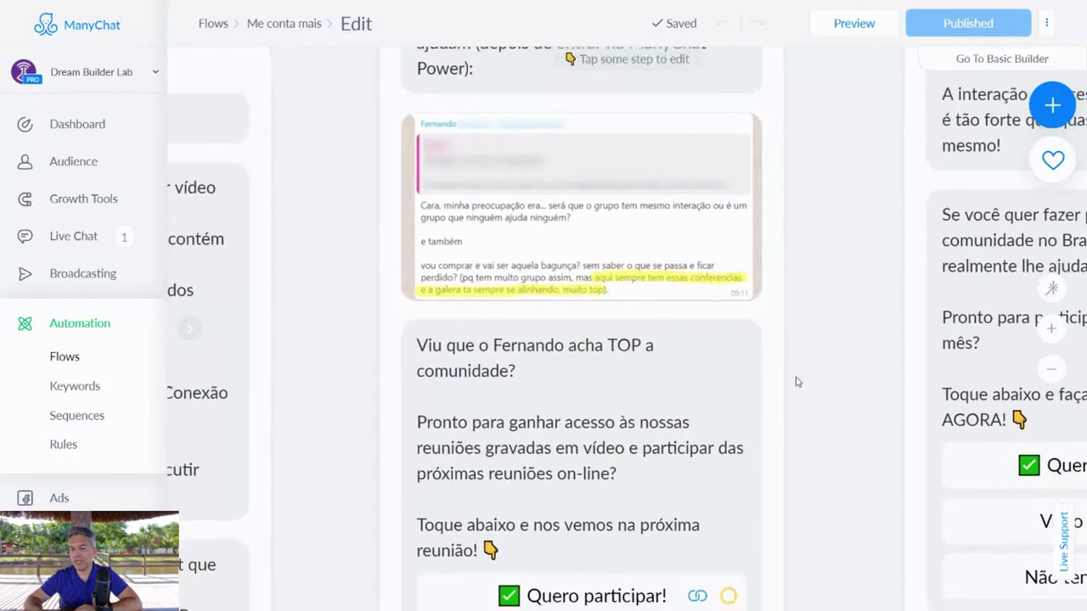
- Open the answer message about which markets the community helps, play and pause its example niches video, and close the message
{"action": "scroll", "coordinate": [796, 382], "scroll_direction": "down", "scroll_amount": 5}
{"action": "scroll", "coordinate": [796, 382], "scroll_direction": "down", "scroll_amount": 3}
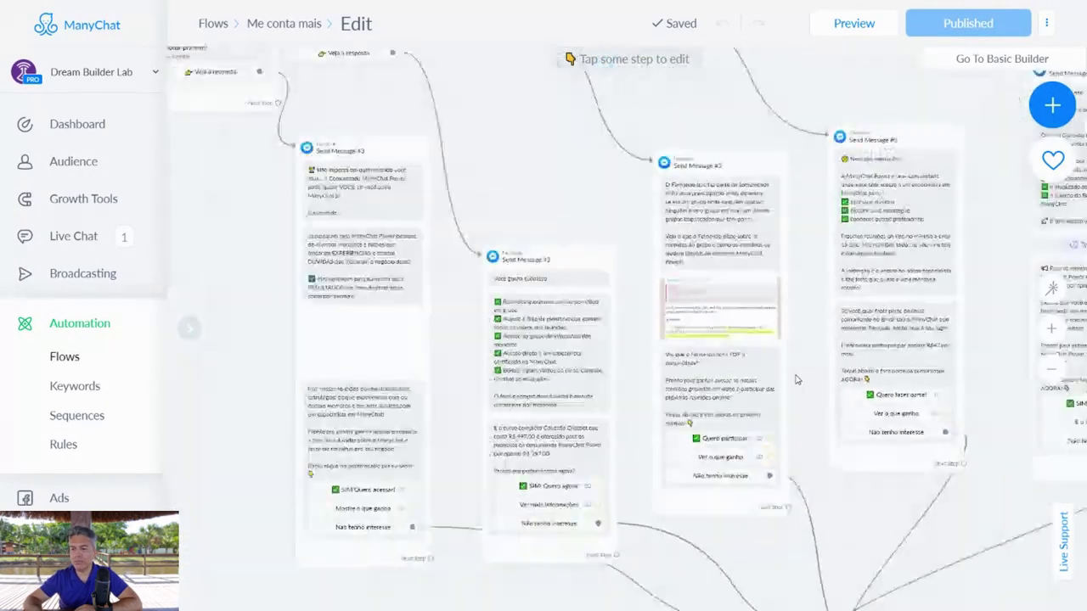
{"action": "scroll", "coordinate": [349, 444], "scroll_direction": "up", "scroll_amount": 5}
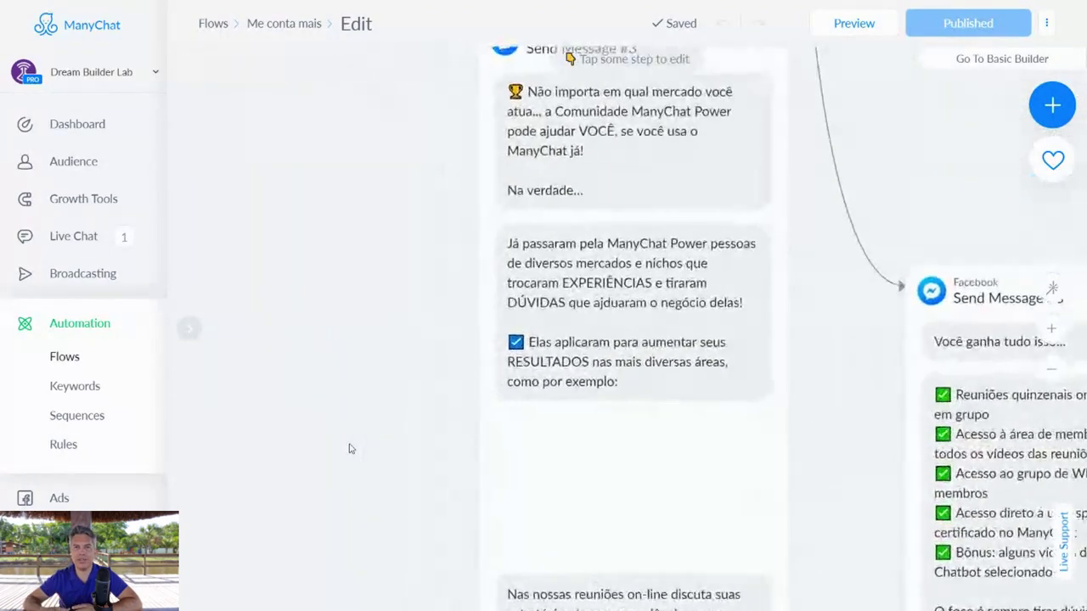
{"action": "left_click_drag", "start_coordinate": [420, 473], "coordinate": [370, 304]}
{"action": "scroll", "coordinate": [369, 304], "scroll_direction": "up", "scroll_amount": 2}
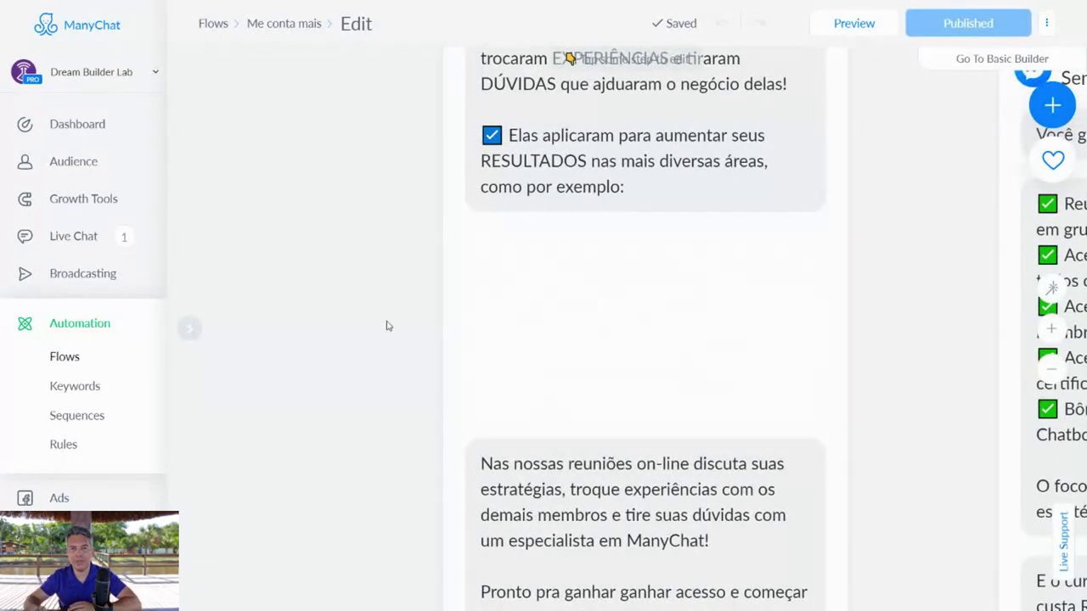
{"action": "left_click", "coordinate": [637, 338]}
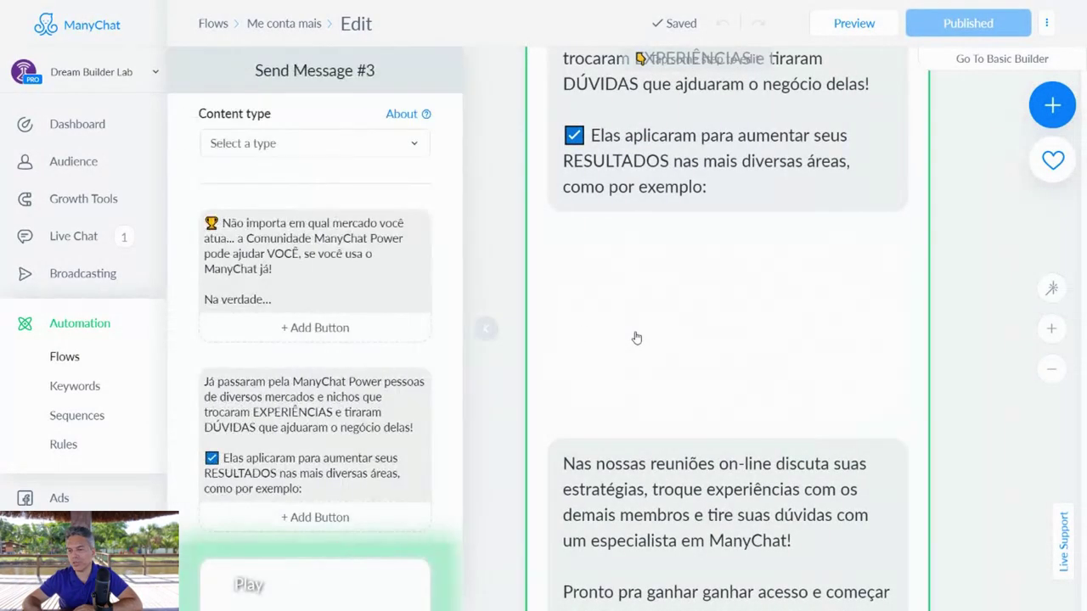
{"action": "scroll", "coordinate": [323, 365], "scroll_direction": "down", "scroll_amount": 3}
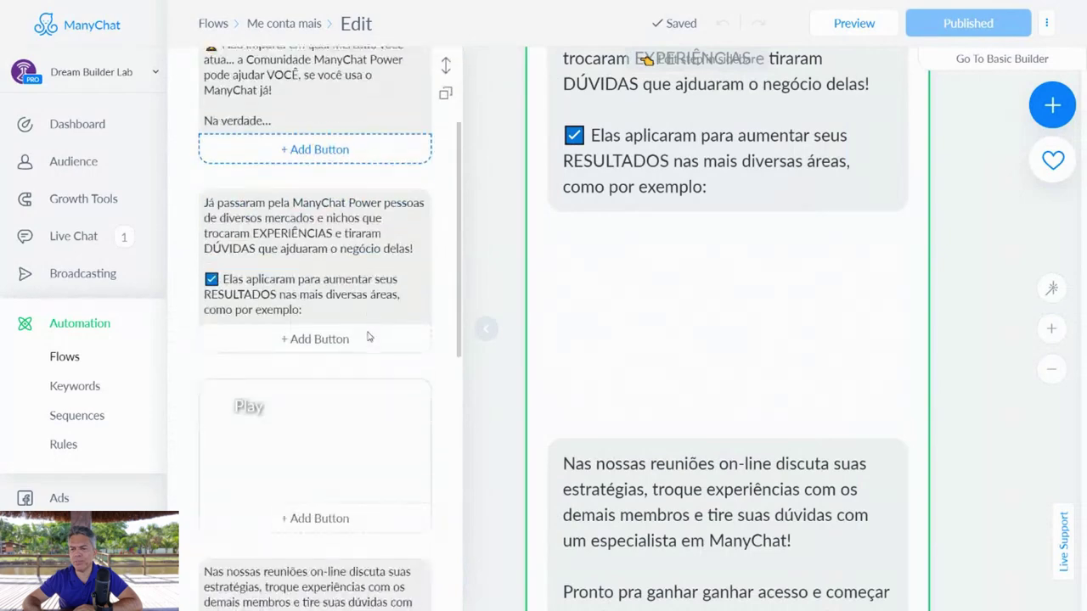
{"action": "left_click", "coordinate": [238, 398]}
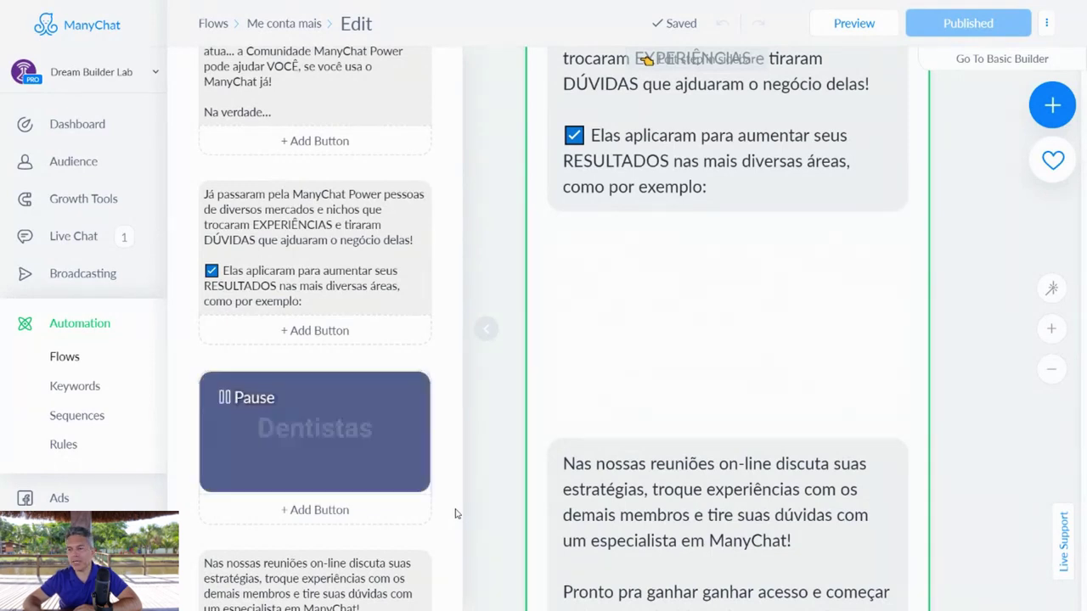
{"action": "left_click", "coordinate": [227, 401]}
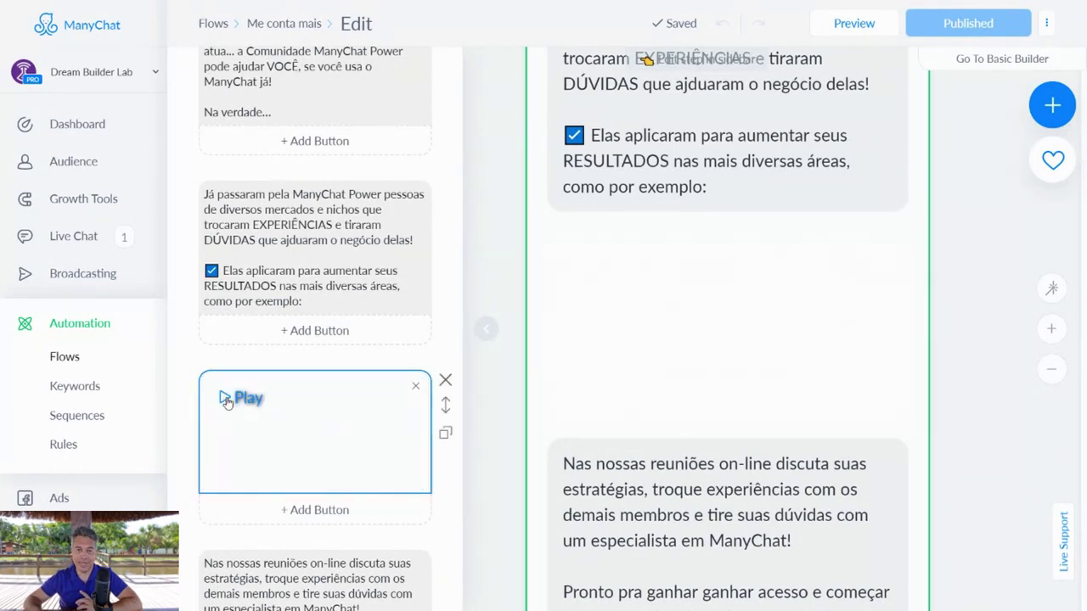
{"action": "left_click", "coordinate": [952, 429]}
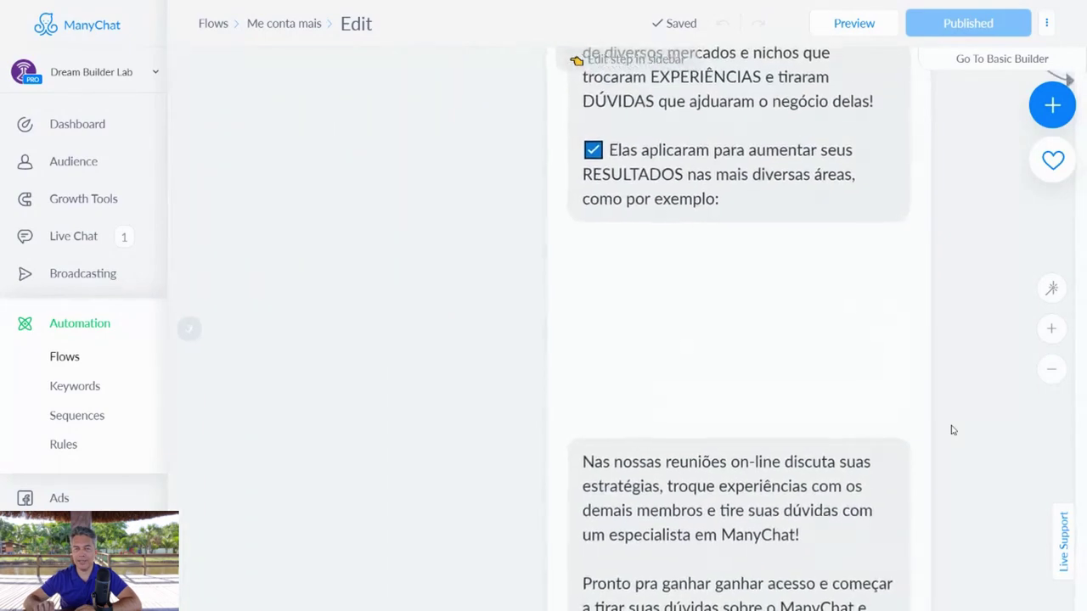
- Examine the closing text and three reply buttons of each answer message, from SIM Quero acessar! through SIM Quero entrar!
{"action": "left_click_drag", "start_coordinate": [1004, 506], "coordinate": [817, 121]}
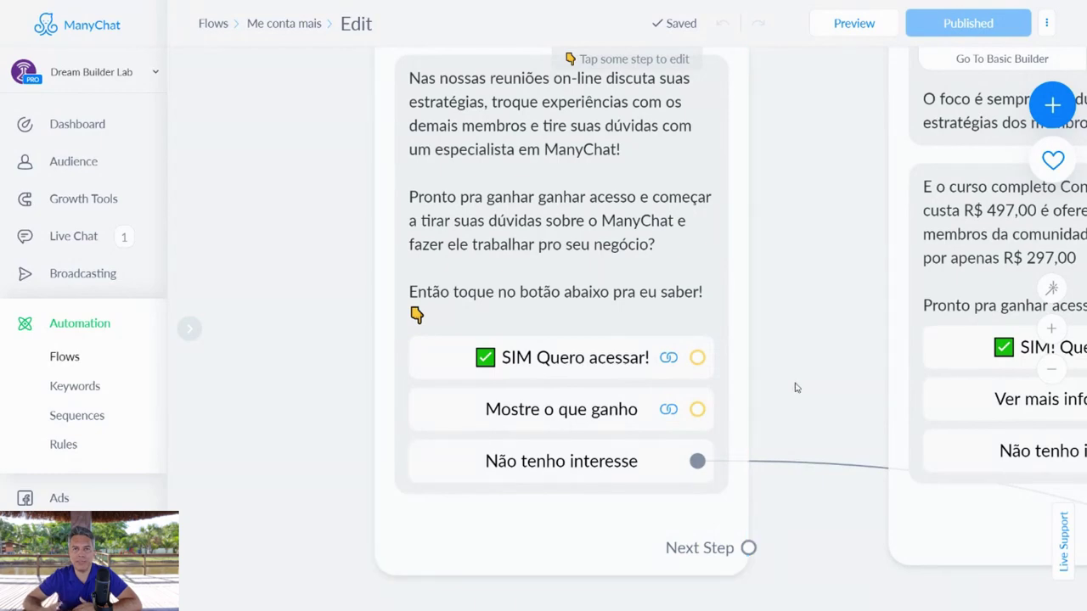
{"action": "left_click_drag", "start_coordinate": [795, 387], "coordinate": [688, 280]}
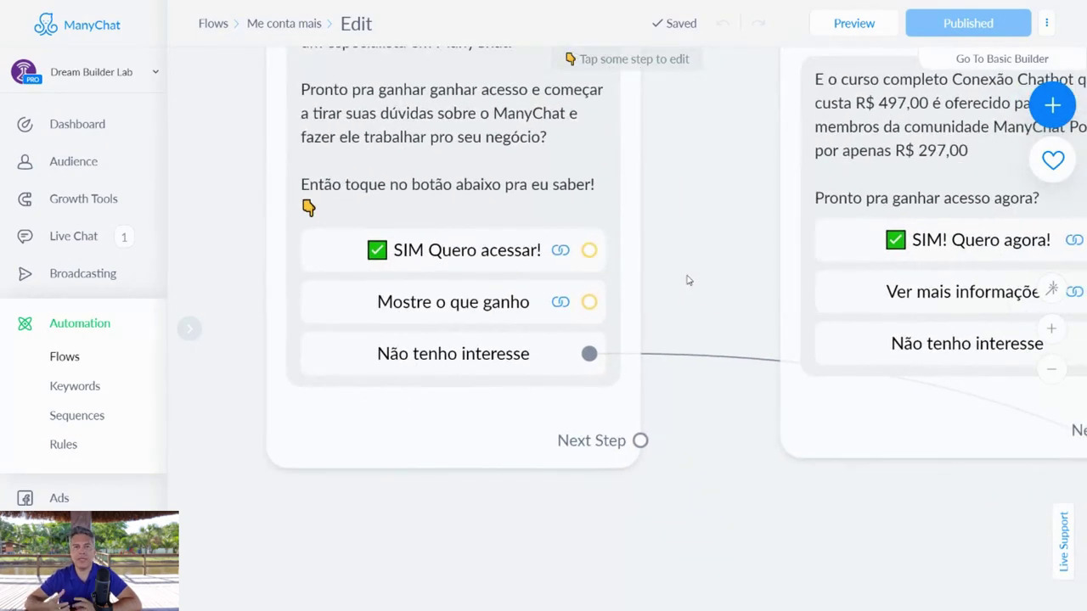
{"action": "left_click_drag", "start_coordinate": [692, 197], "coordinate": [679, 305]}
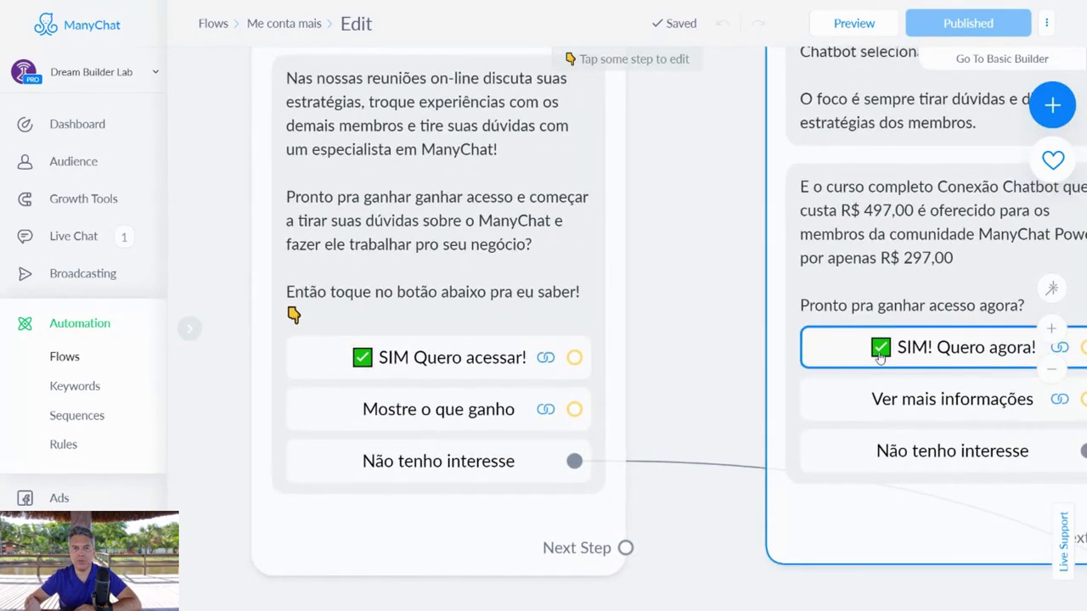
{"action": "left_click_drag", "start_coordinate": [720, 382], "coordinate": [445, 332]}
{"action": "left_click_drag", "start_coordinate": [893, 360], "coordinate": [405, 388]}
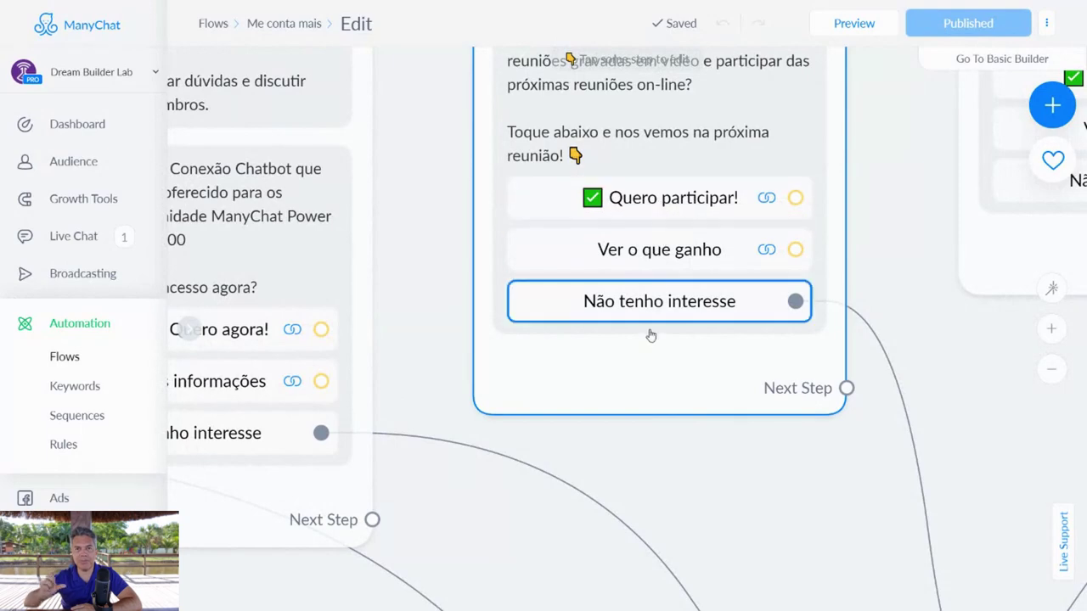
{"action": "left_click_drag", "start_coordinate": [982, 383], "coordinate": [593, 532]}
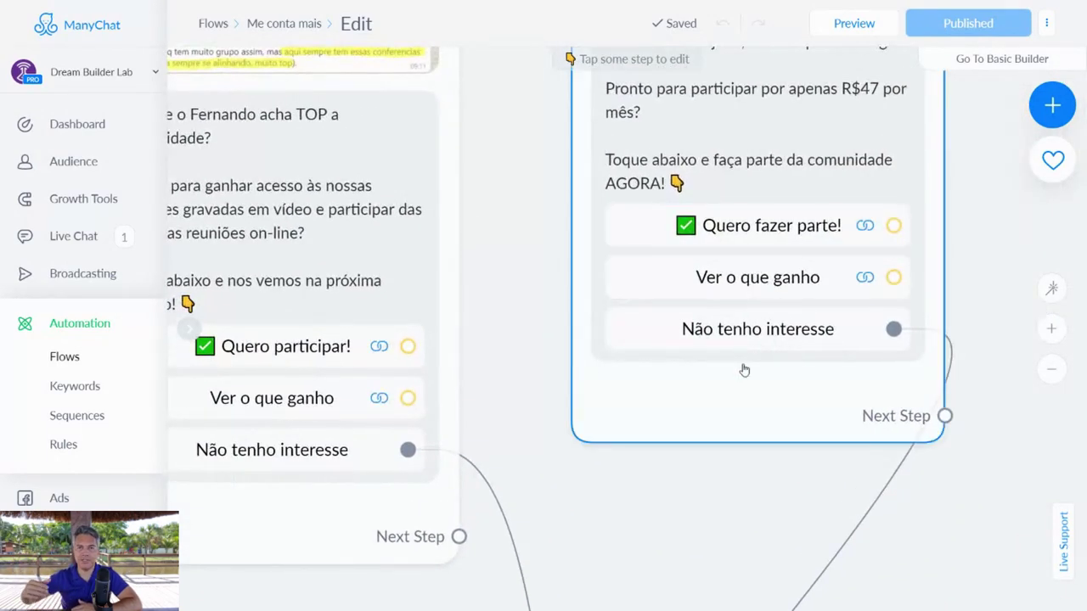
{"action": "left_click_drag", "start_coordinate": [1004, 418], "coordinate": [868, 515]}
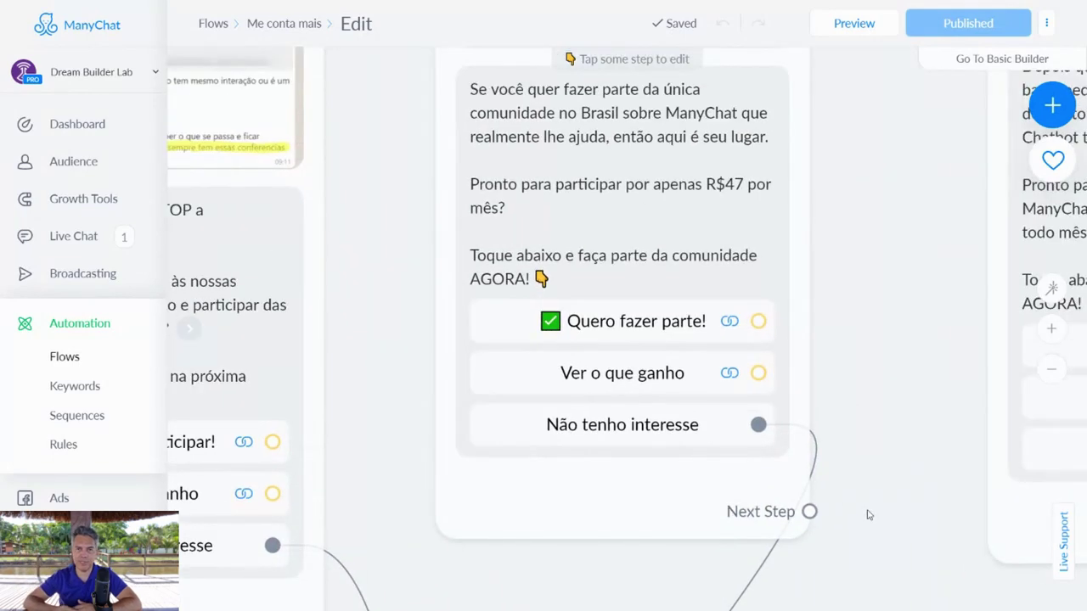
{"action": "right_click", "coordinate": [584, 468]}
{"action": "left_click", "coordinate": [960, 366]}
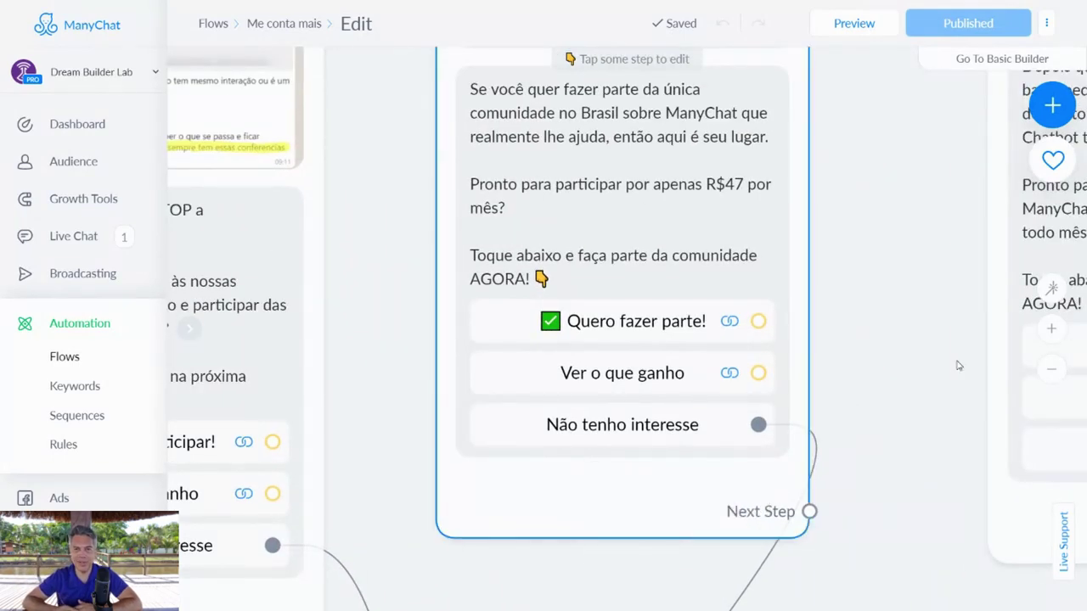
{"action": "left_click_drag", "start_coordinate": [818, 445], "coordinate": [444, 381]}
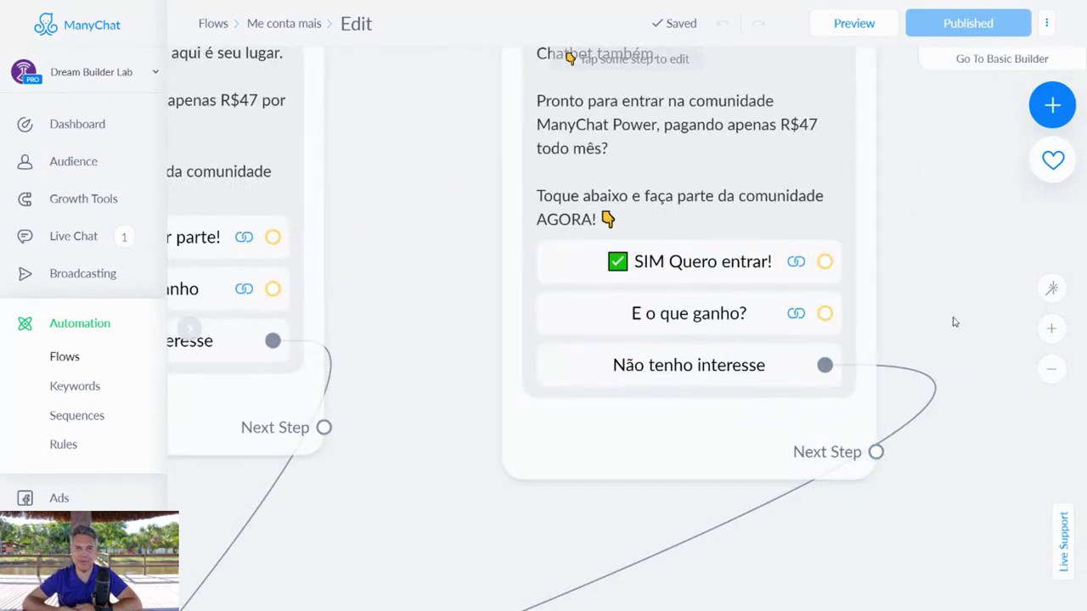
- View the whole question-and-answer flow and trace the answers' Não tenho interesse connections to the shared Start Flow step
{"action": "scroll", "coordinate": [954, 322], "scroll_direction": "down", "scroll_amount": 10}
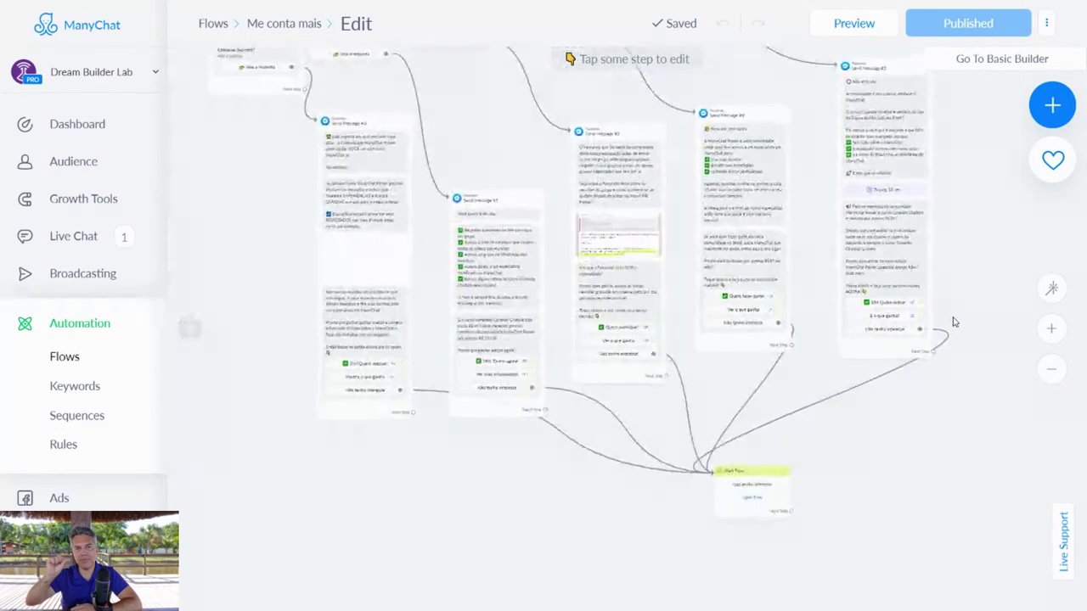
{"action": "left_click_drag", "start_coordinate": [971, 185], "coordinate": [972, 286]}
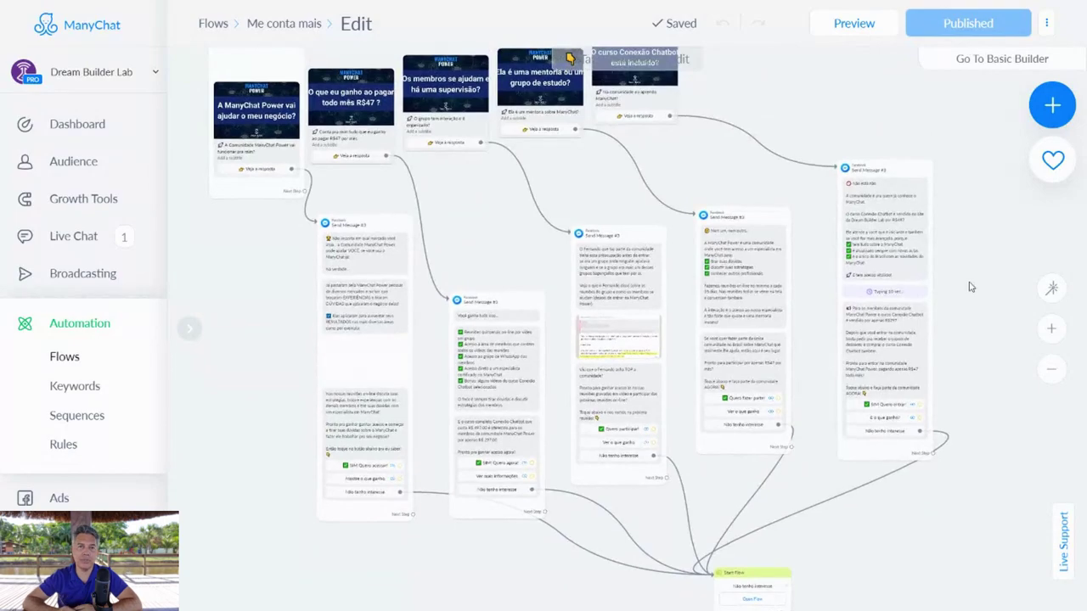
{"action": "scroll", "coordinate": [970, 361], "scroll_direction": "up", "scroll_amount": 10}
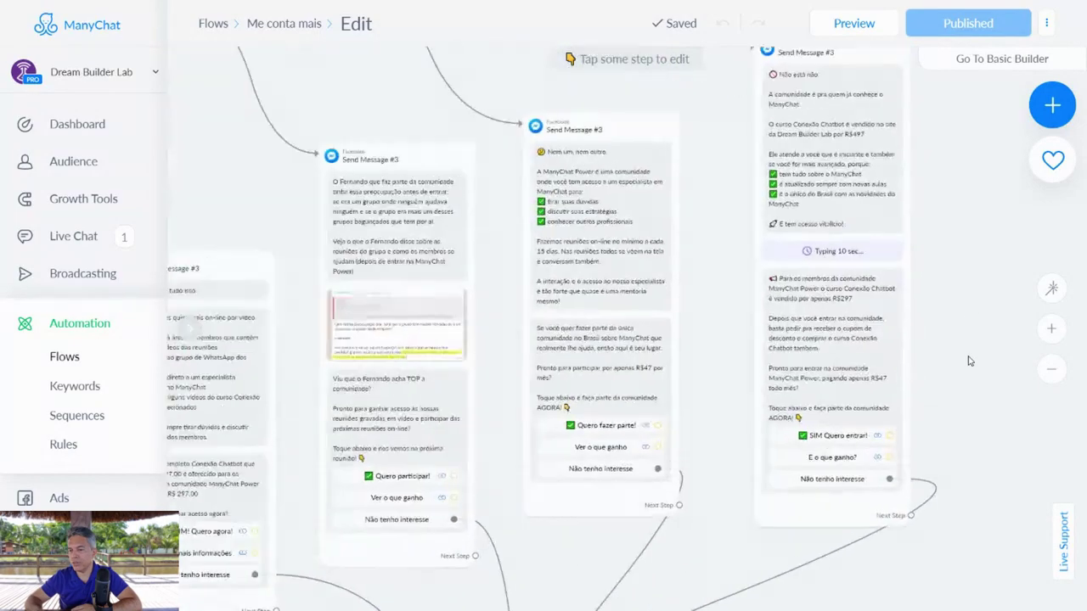
- Go back through the answer messages' purchase and more-information buttons, from SIM Quero entrar! to SIM Quero acessar! and Mostre o que ganho
{"action": "left_click_drag", "start_coordinate": [947, 473], "coordinate": [963, 282]}
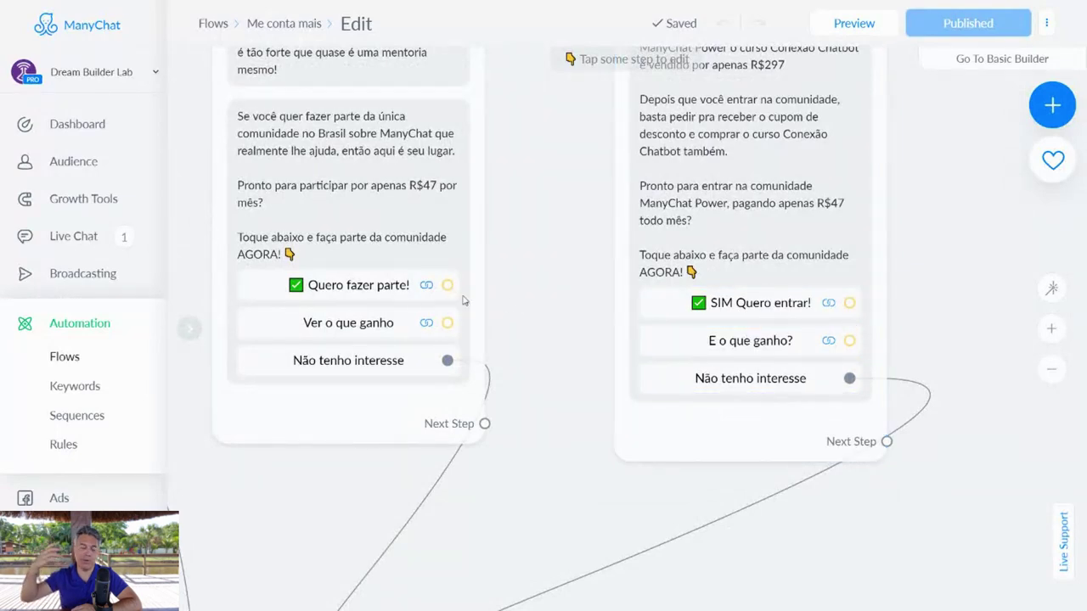
{"action": "left_click_drag", "start_coordinate": [526, 263], "coordinate": [839, 322]}
{"action": "left_click_drag", "start_coordinate": [472, 393], "coordinate": [856, 304]}
{"action": "left_click_drag", "start_coordinate": [514, 403], "coordinate": [848, 282]}
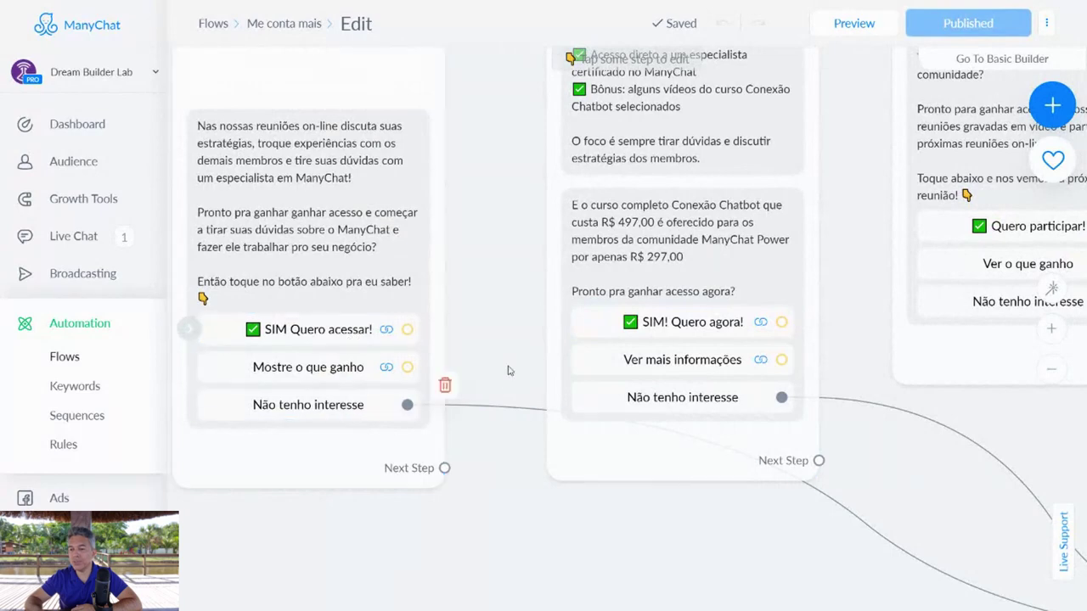
{"action": "left_click_drag", "start_coordinate": [492, 235], "coordinate": [608, 409]}
{"action": "left_click_drag", "start_coordinate": [628, 229], "coordinate": [624, 185]}
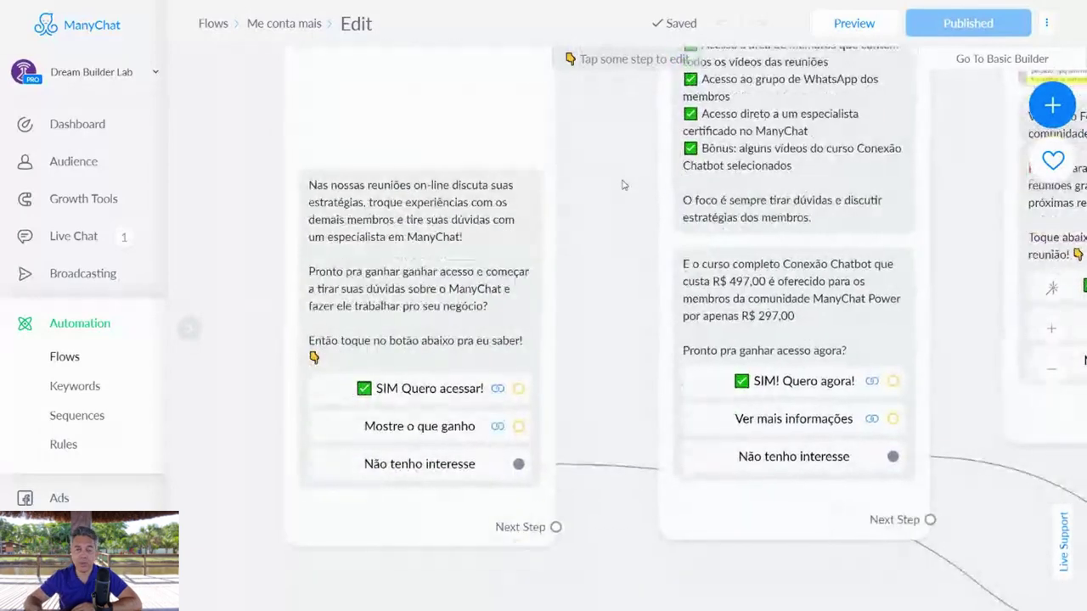
{"action": "scroll", "coordinate": [614, 360], "scroll_direction": "up", "scroll_amount": 3}
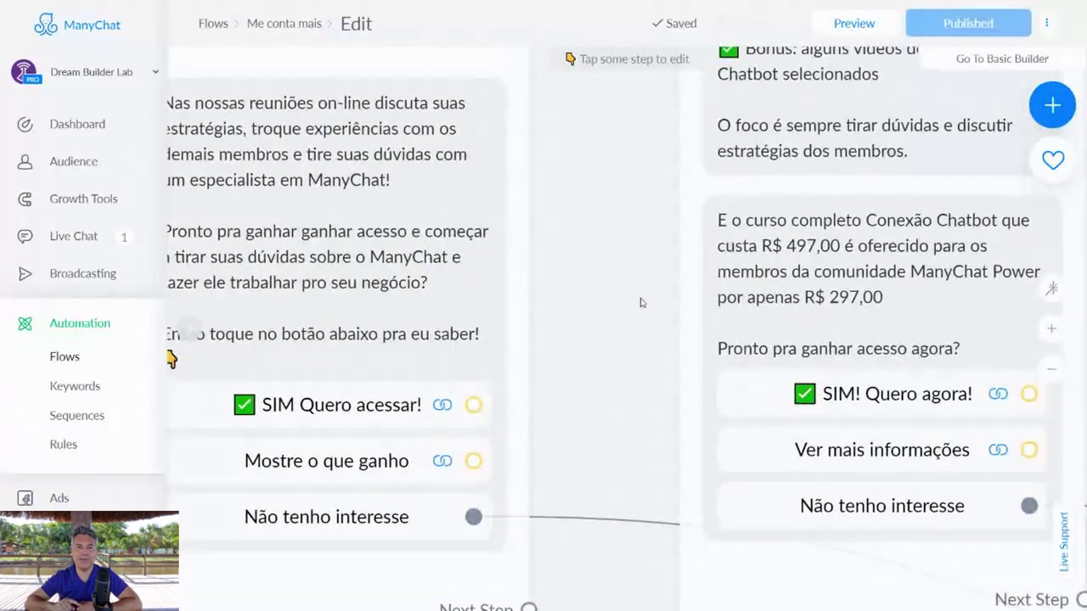
{"action": "right_click", "coordinate": [704, 215]}
{"action": "left_click", "coordinate": [603, 355]}
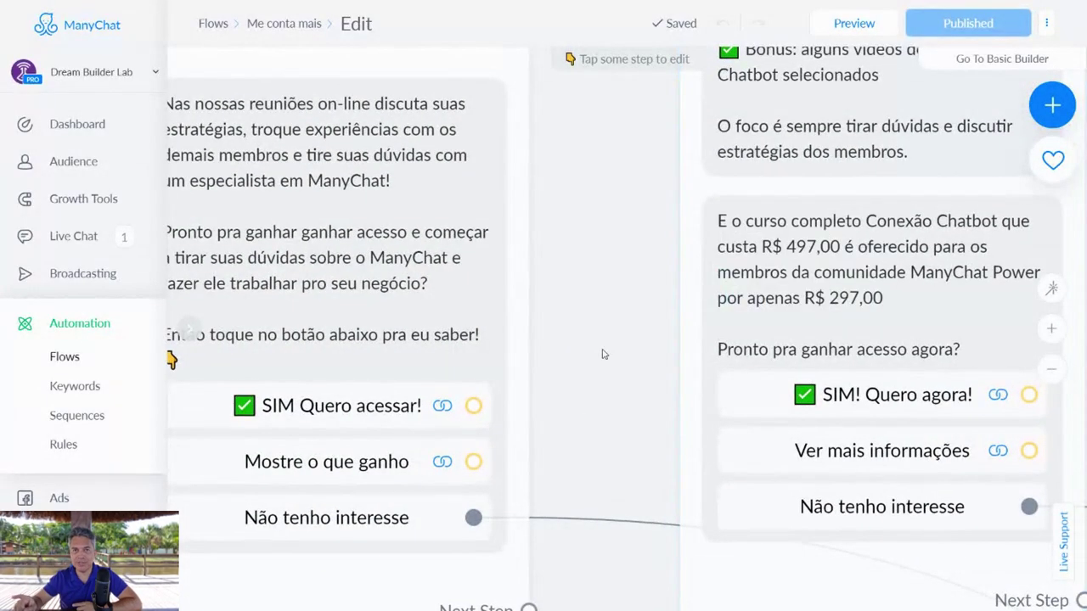
{"action": "left_click_drag", "start_coordinate": [603, 354], "coordinate": [713, 187]}
{"action": "left_click", "coordinate": [437, 238]}
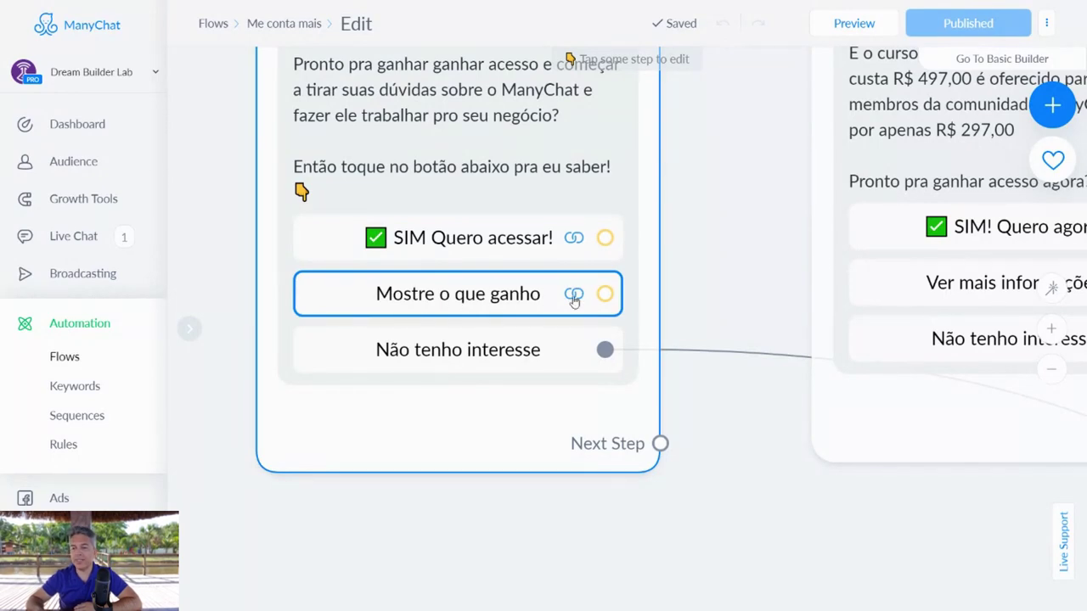
- Open the Ver mais informações button's settings in the benefits answer, check its website address, and close them unchanged
{"action": "scroll", "coordinate": [538, 340], "scroll_direction": "right", "scroll_amount": 5}
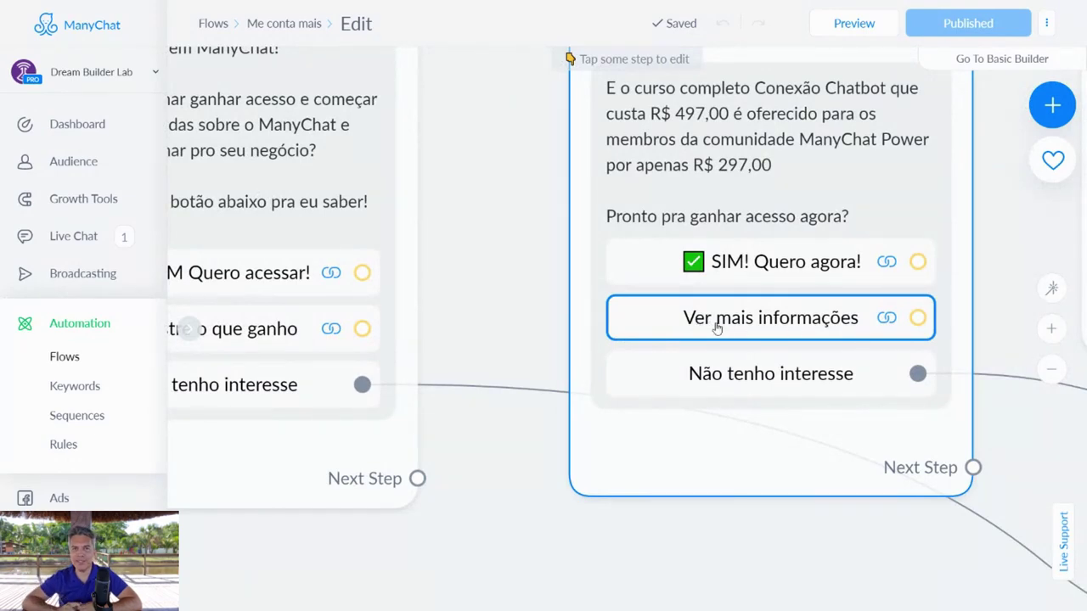
{"action": "left_click", "coordinate": [790, 324]}
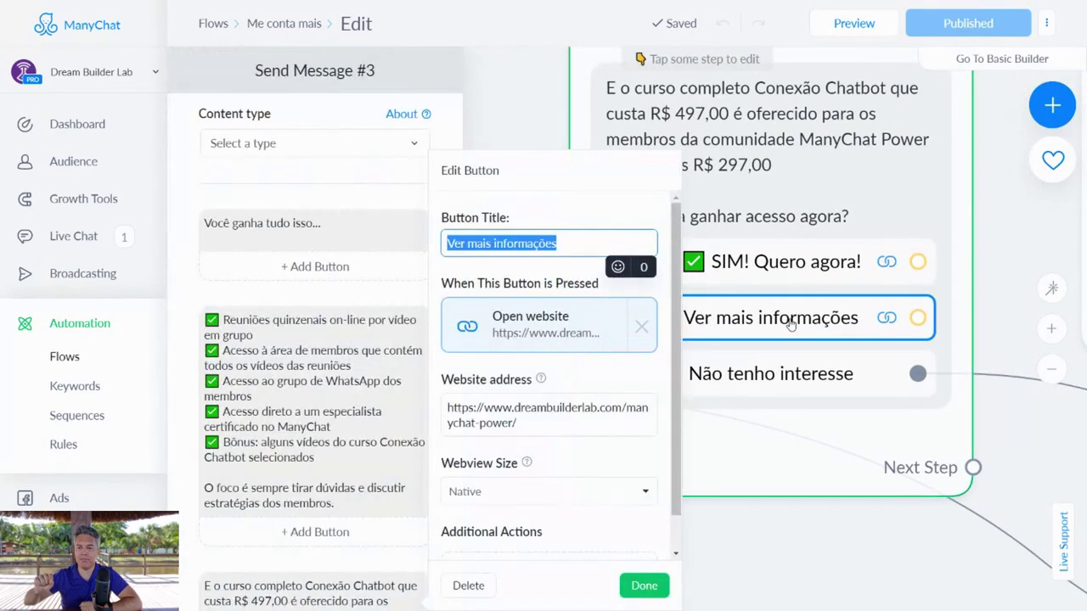
{"action": "left_click", "coordinate": [1004, 242]}
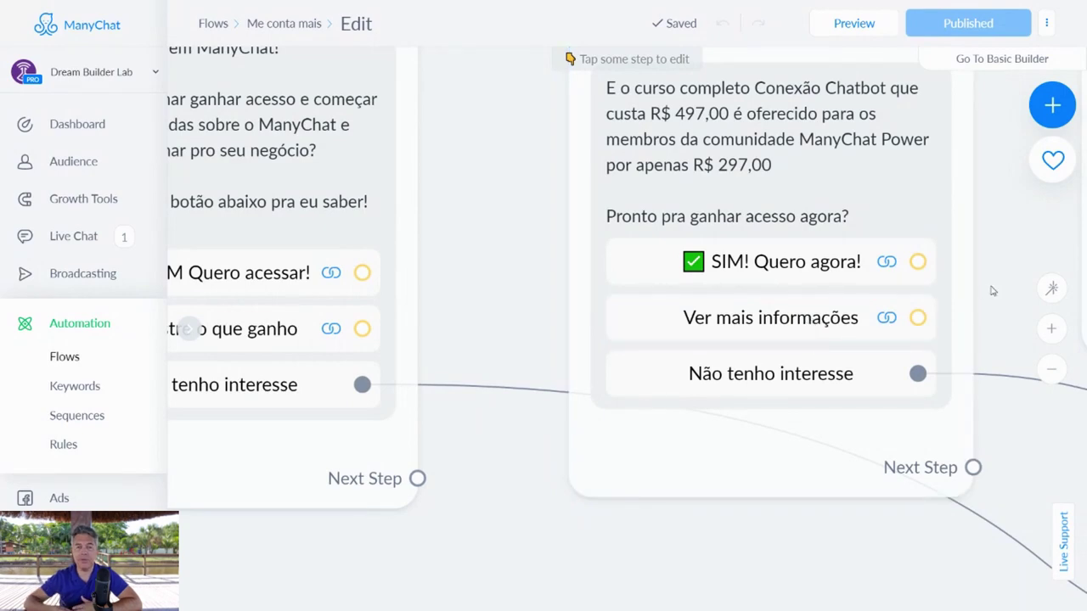
- Switch to the ManyChat Power sales page and review it from the video through the Participe Das Reuniões section, returning to the beginning
{"action": "key", "text": "ctrl+Tab"}
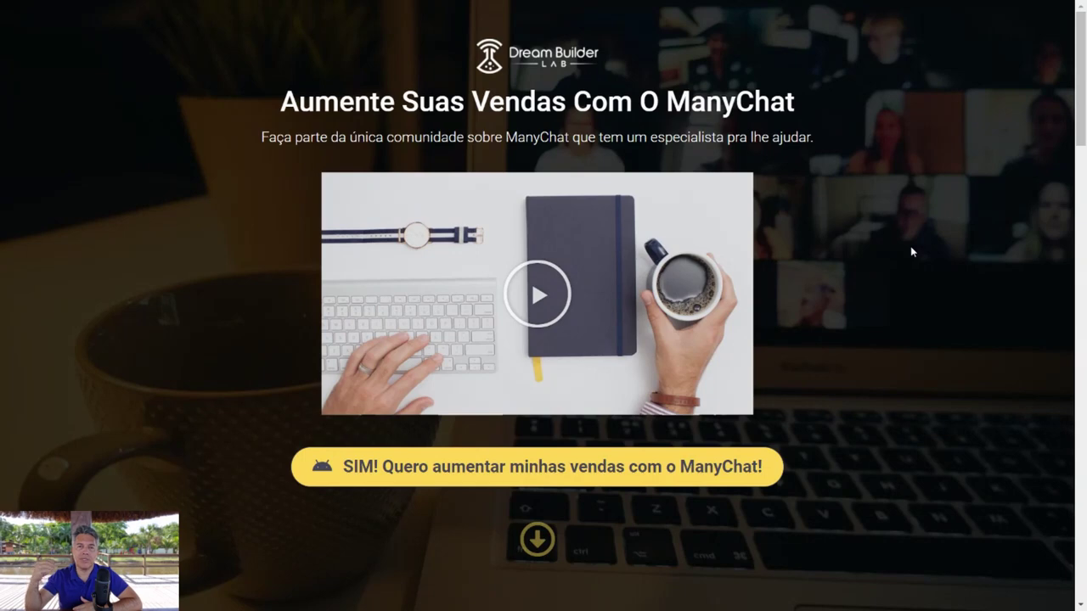
{"action": "scroll", "coordinate": [877, 381], "scroll_direction": "down", "scroll_amount": 5}
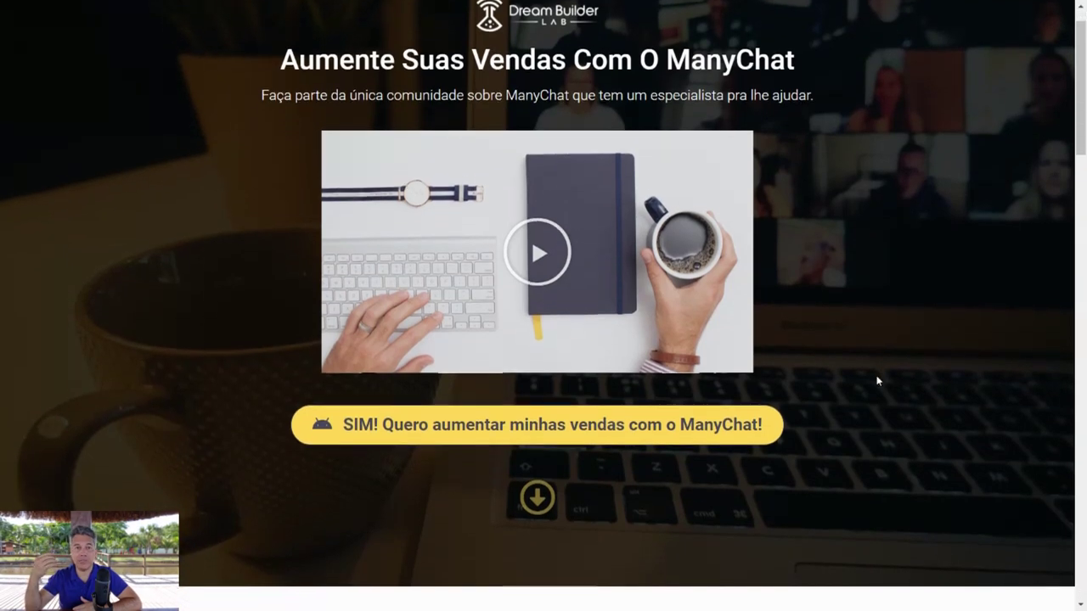
{"action": "scroll", "coordinate": [878, 380], "scroll_direction": "down", "scroll_amount": 2}
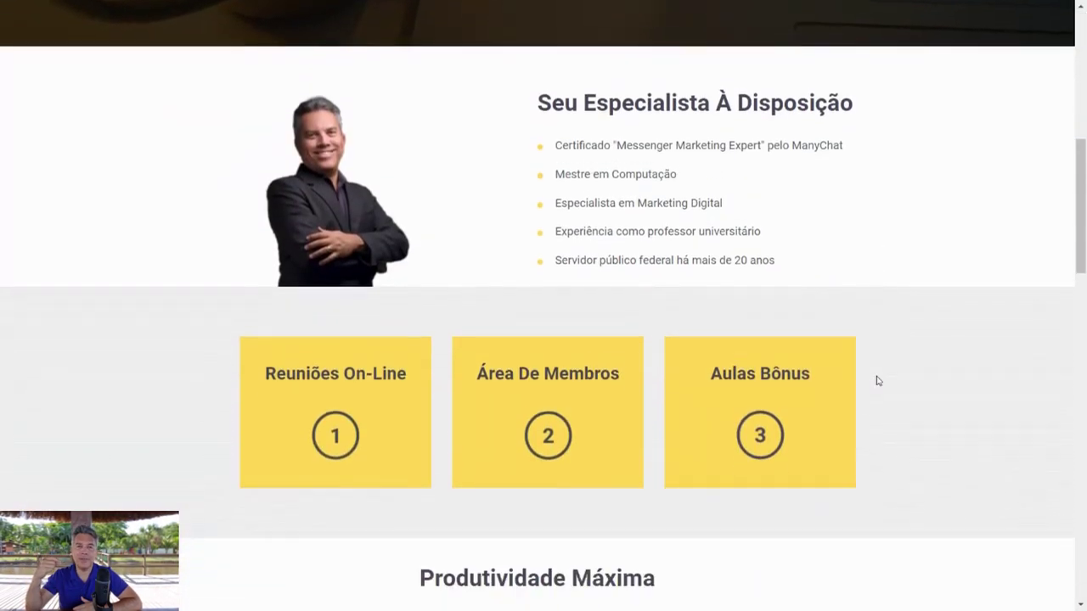
{"action": "scroll", "coordinate": [877, 381], "scroll_direction": "down", "scroll_amount": 2}
{"action": "scroll", "coordinate": [877, 380], "scroll_direction": "down", "scroll_amount": 2}
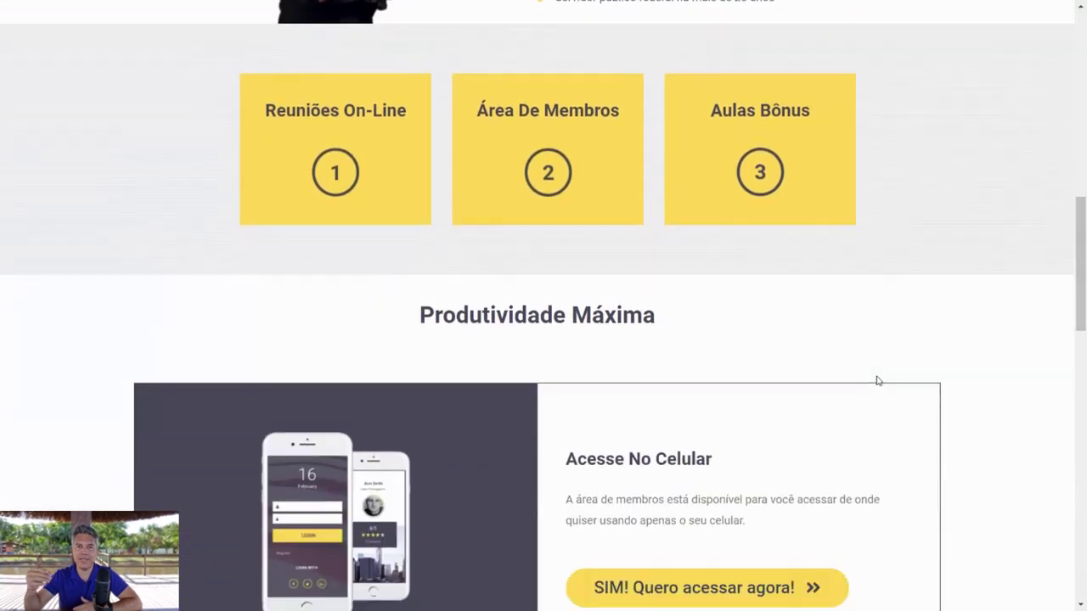
{"action": "scroll", "coordinate": [968, 388], "scroll_direction": "down", "scroll_amount": 2}
{"action": "scroll", "coordinate": [970, 390], "scroll_direction": "down", "scroll_amount": 2}
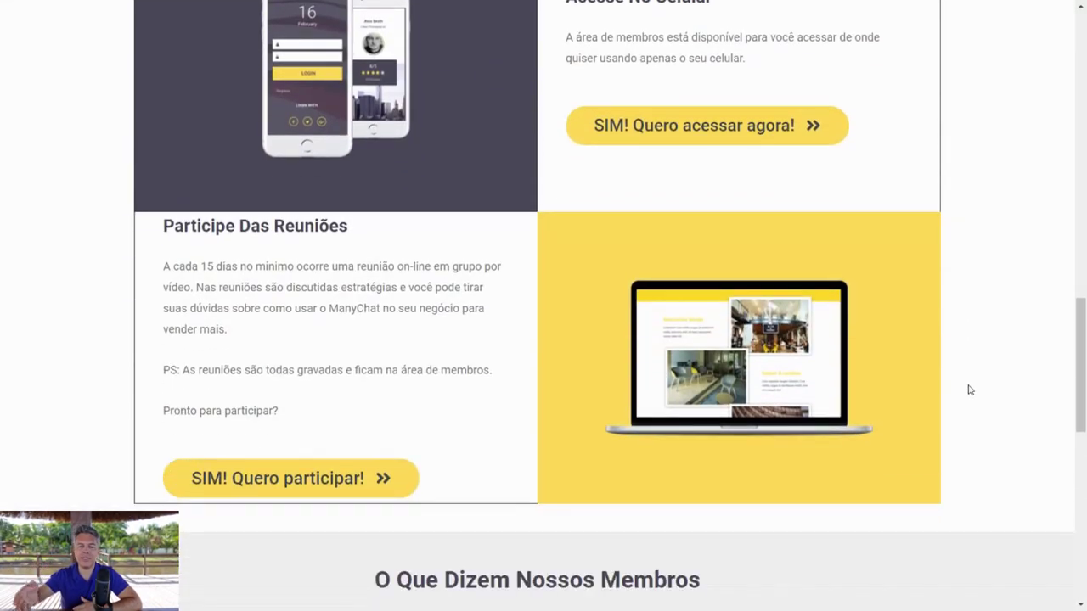
{"action": "scroll", "coordinate": [969, 389], "scroll_direction": "up", "scroll_amount": 6}
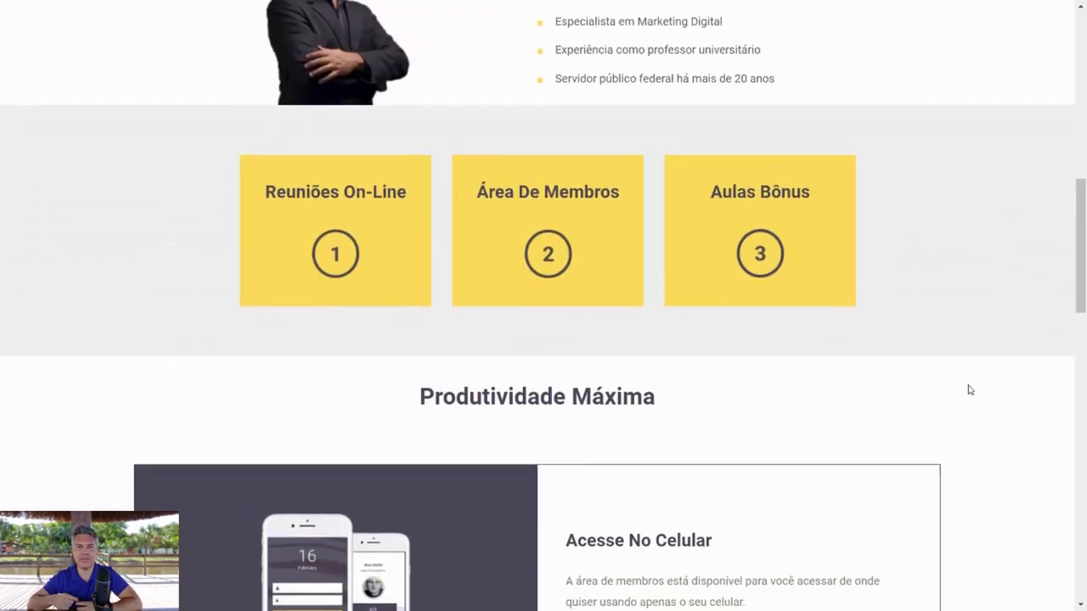
{"action": "scroll", "coordinate": [970, 390], "scroll_direction": "up", "scroll_amount": 5}
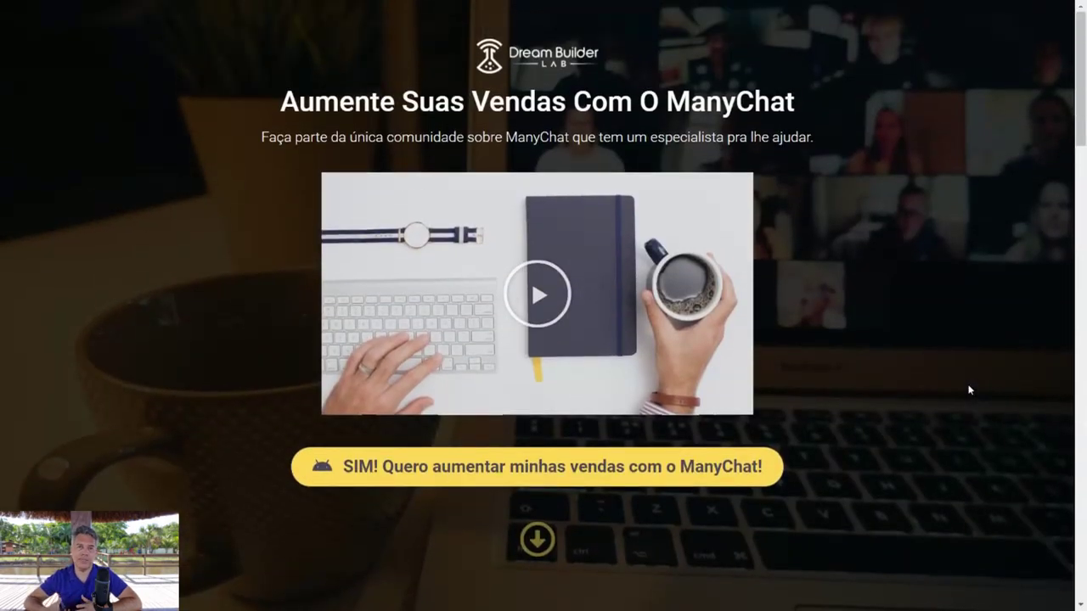
- Return to the Me conta mais flow and examine the SIM Quero acessar!, Mostre o que ganho and Não tenho interesse buttons
{"action": "key", "text": "ctrl+Tab"}
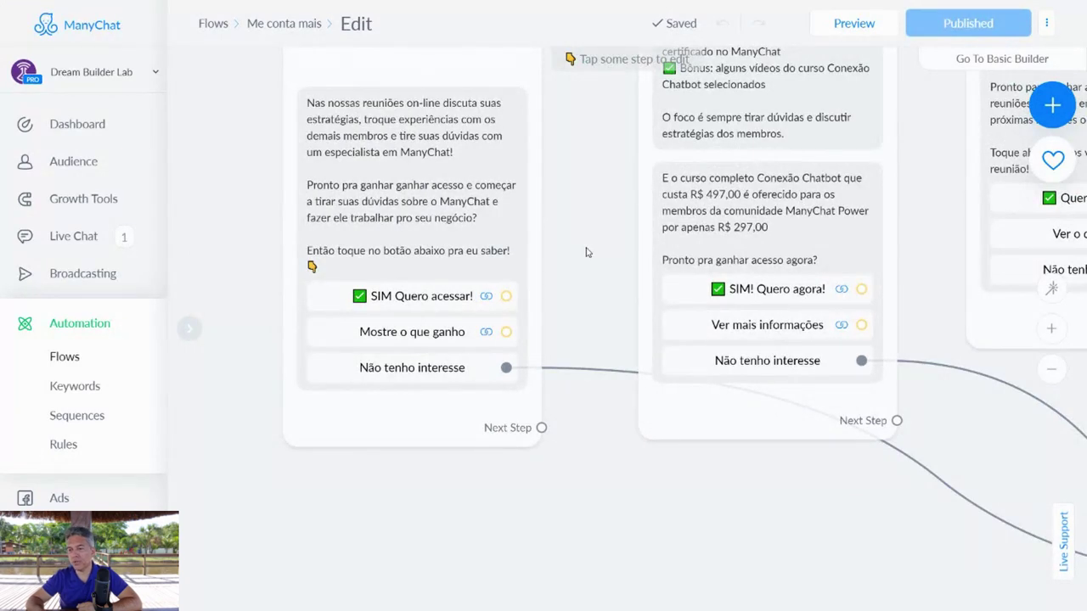
{"action": "scroll", "coordinate": [586, 252], "scroll_direction": "up", "scroll_amount": 3}
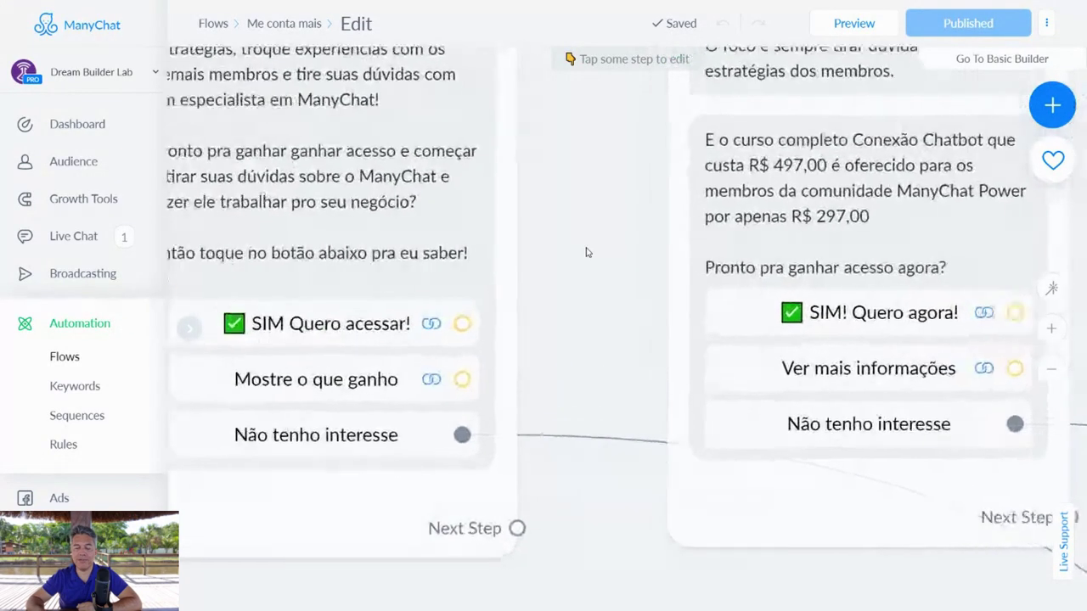
{"action": "left_click_drag", "start_coordinate": [563, 347], "coordinate": [744, 326]}
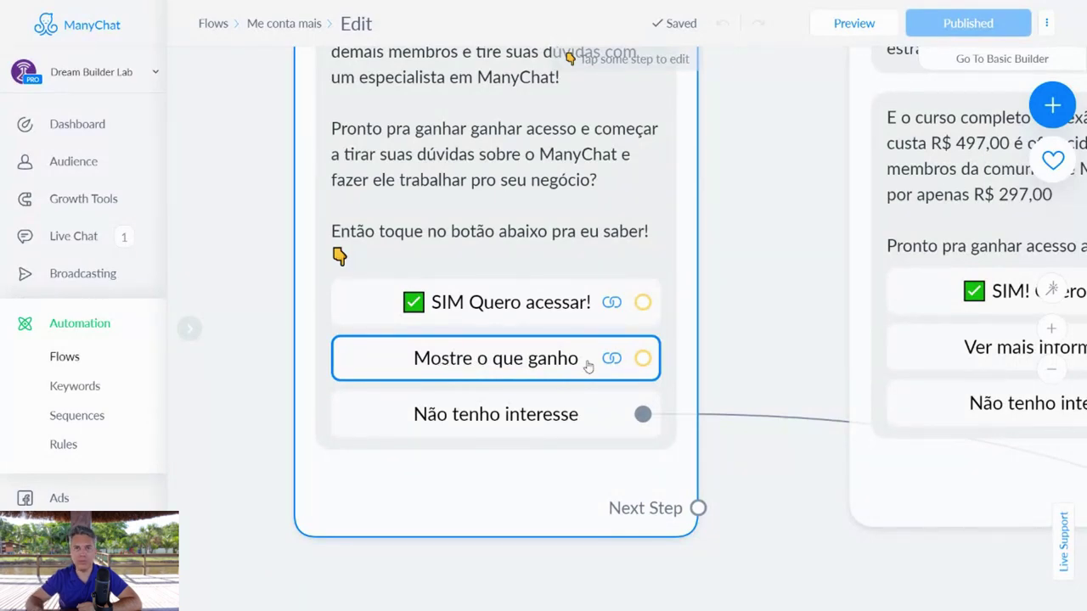
{"action": "key", "text": "ctrl+Tab"}
{"action": "key", "text": "ctrl+shift+Tab"}
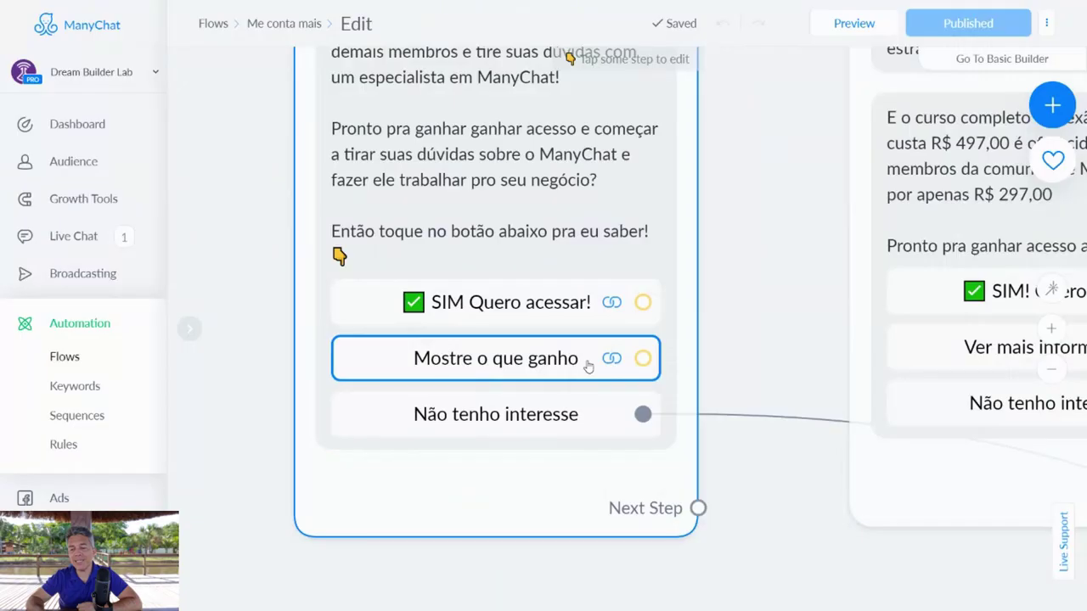
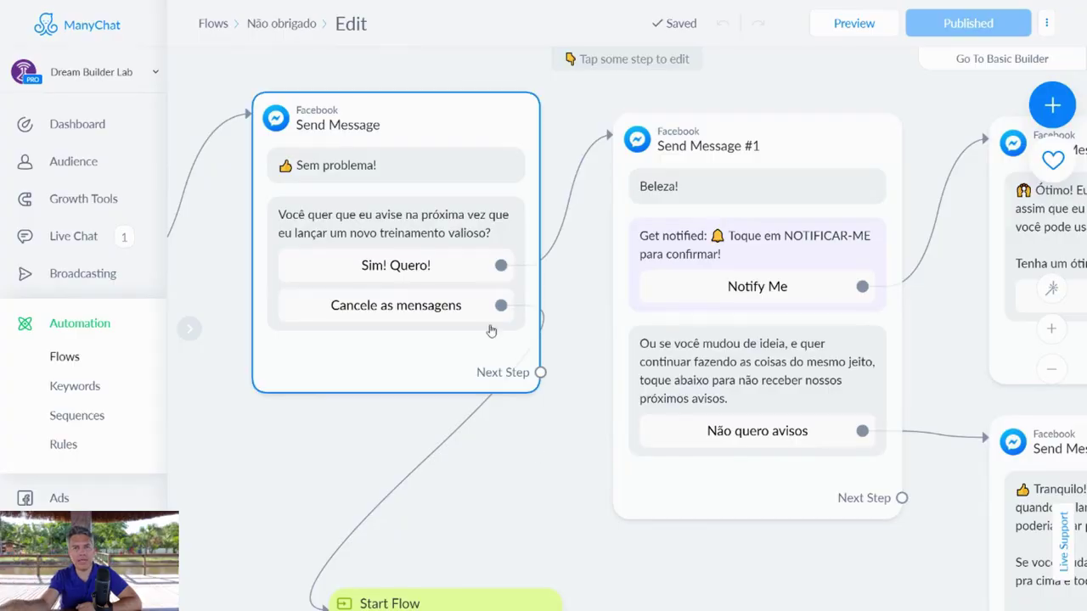
- Examine the Não obrigado flow's first message and trace its Cancele as mensagens button to the Unsubscribe from bot Start Flow
{"action": "mouse_move", "coordinate": [430, 476]}
{"action": "scroll", "coordinate": [526, 506], "scroll_direction": "down", "scroll_amount": 5}
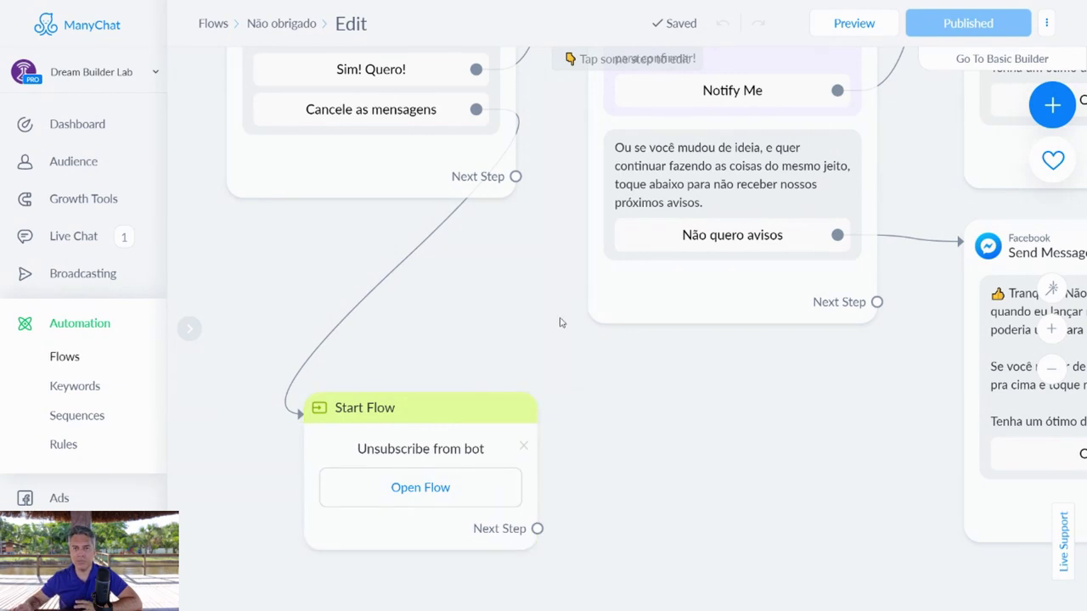
{"action": "left_click_drag", "start_coordinate": [561, 322], "coordinate": [556, 429]}
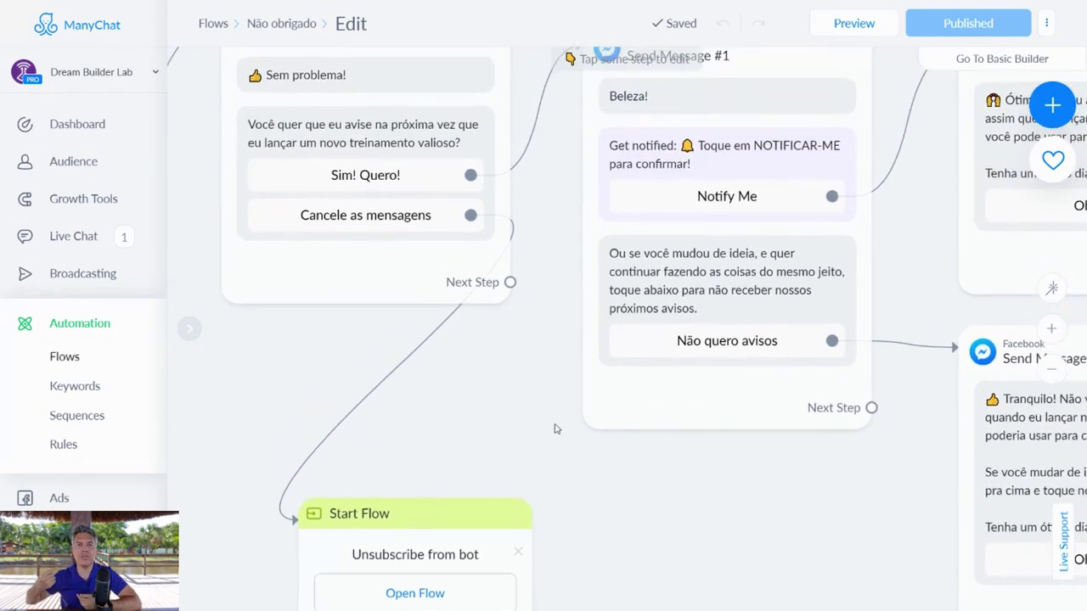
{"action": "left_click_drag", "start_coordinate": [551, 287], "coordinate": [538, 366]}
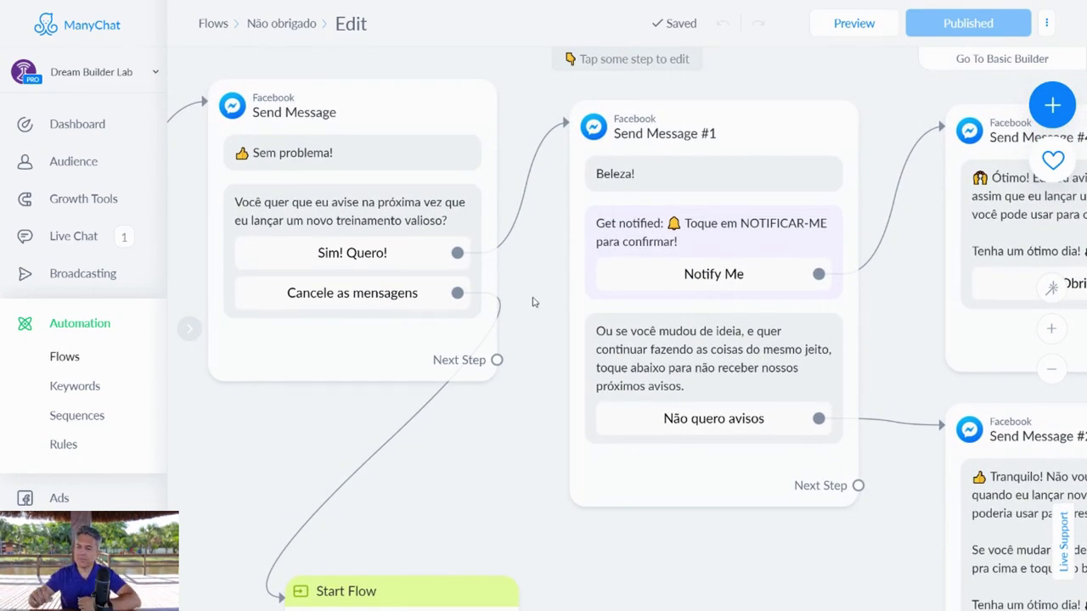
{"action": "left_click_drag", "start_coordinate": [512, 457], "coordinate": [485, 467]}
{"action": "left_click", "coordinate": [416, 261]}
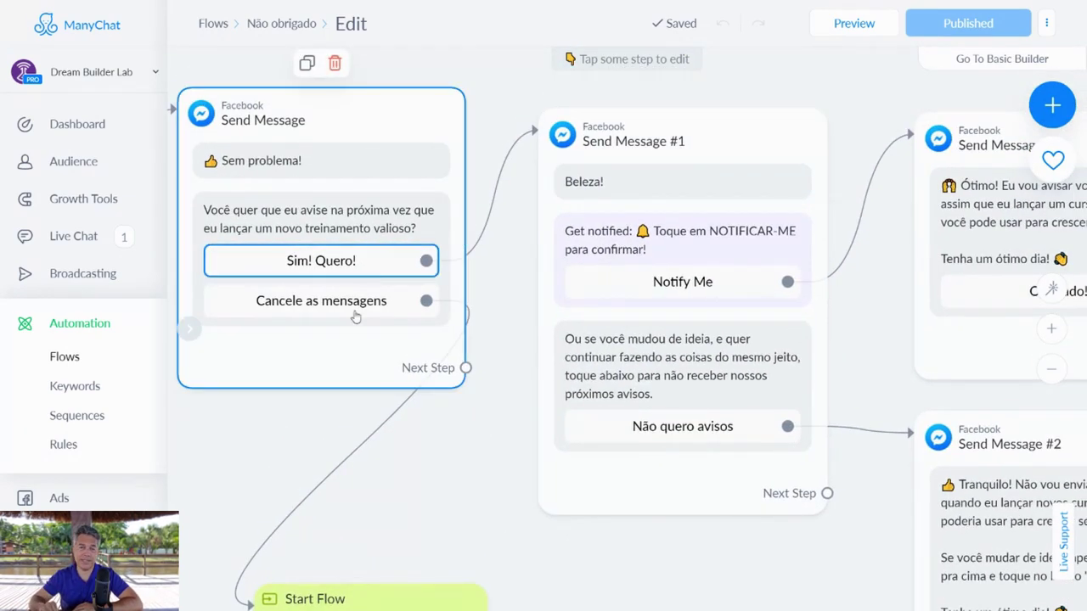
{"action": "scroll", "coordinate": [478, 458], "scroll_direction": "down", "scroll_amount": 1}
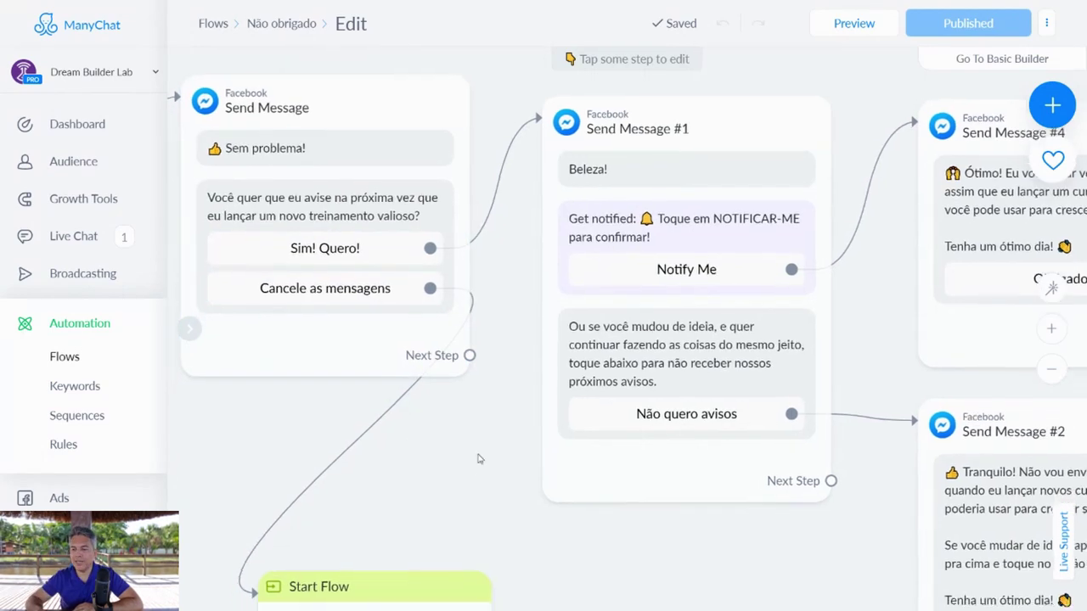
{"action": "scroll", "coordinate": [478, 458], "scroll_direction": "down", "scroll_amount": 5}
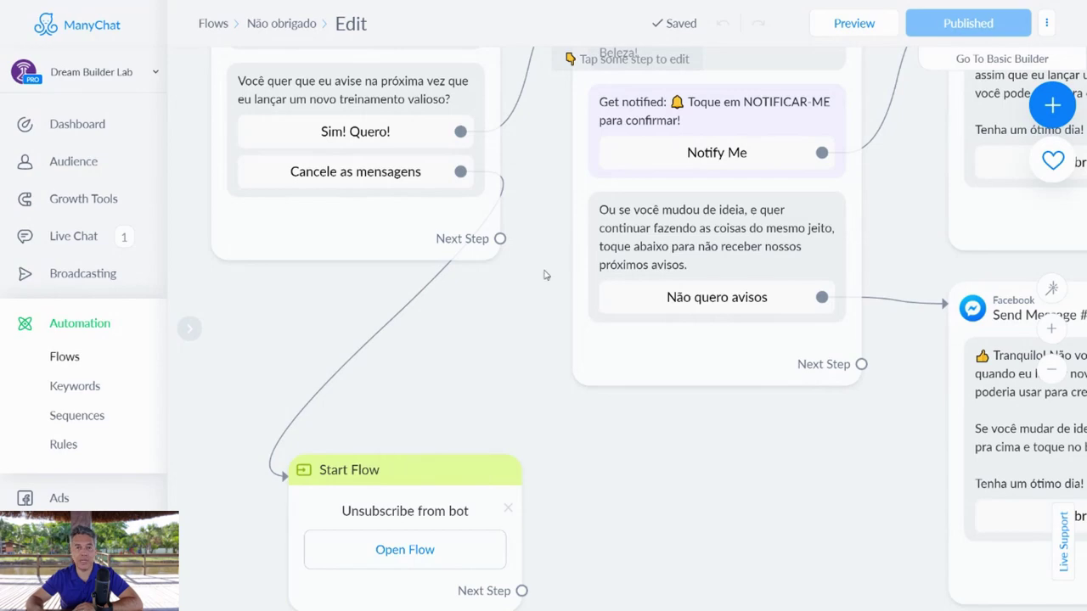
{"action": "left_click_drag", "start_coordinate": [530, 193], "coordinate": [523, 343]}
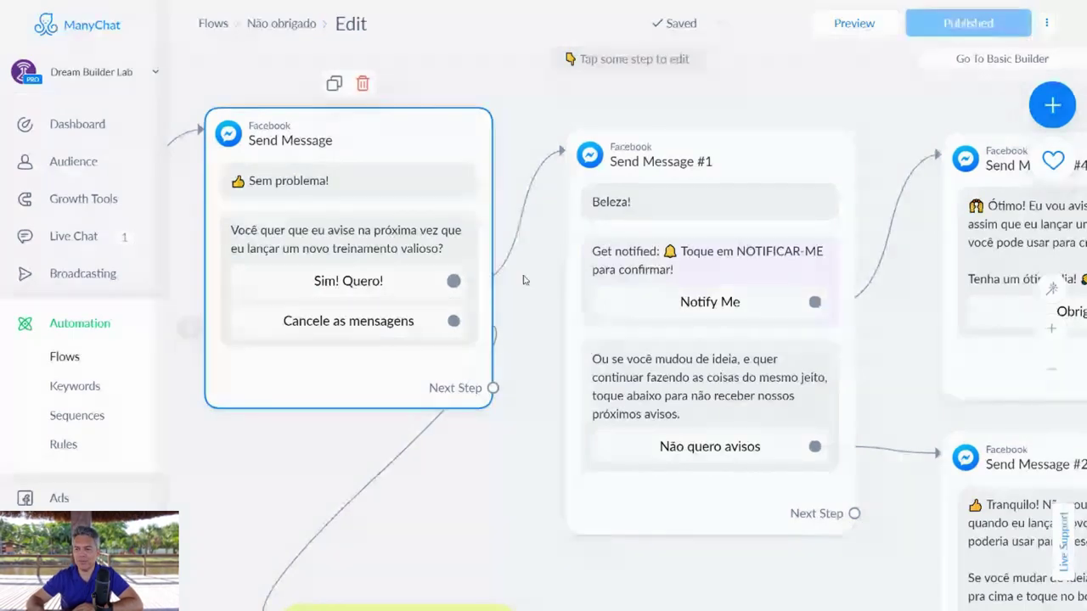
- Follow the Sim! Quero! connection to Send Message #1 and examine its Get notified request with the Notify Me button
{"action": "left_click_drag", "start_coordinate": [528, 274], "coordinate": [309, 284]}
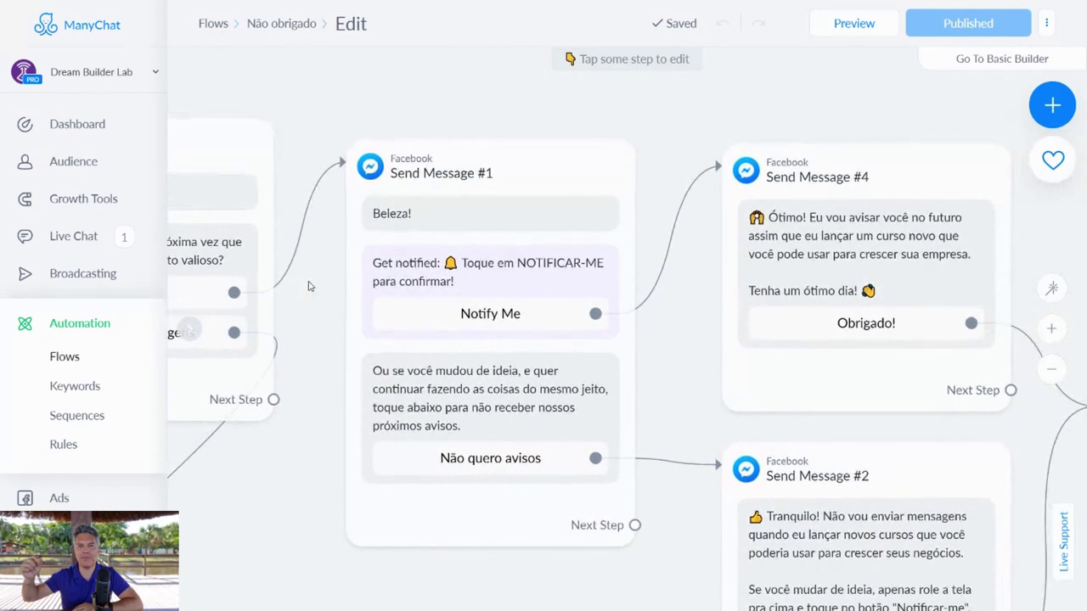
{"action": "scroll", "coordinate": [308, 287], "scroll_direction": "up", "scroll_amount": 3}
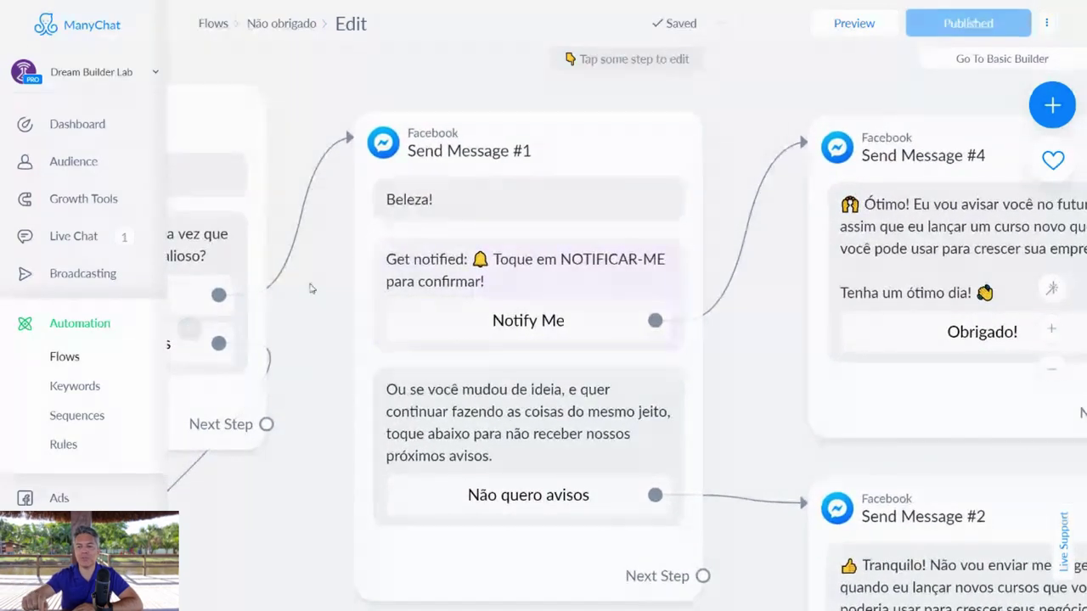
{"action": "left_click_drag", "start_coordinate": [319, 318], "coordinate": [285, 302]}
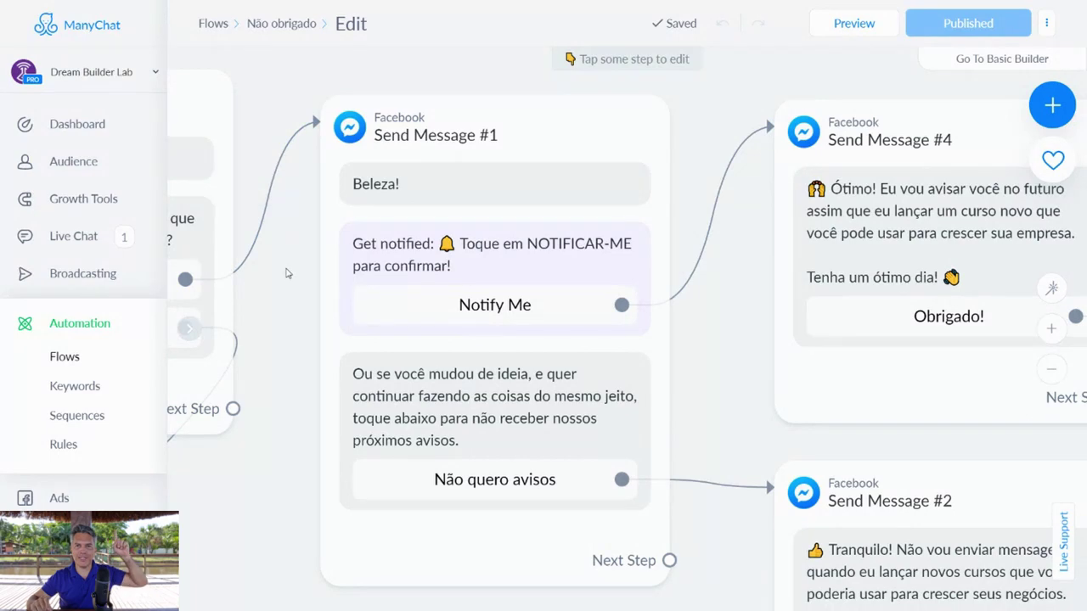
{"action": "left_click_drag", "start_coordinate": [289, 268], "coordinate": [476, 279]}
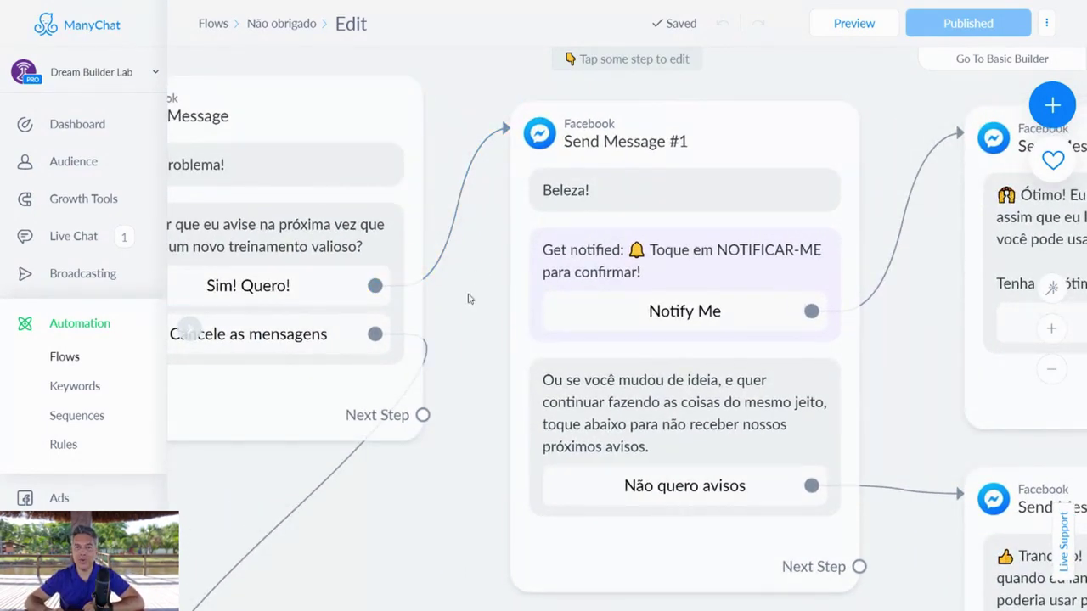
{"action": "left_click_drag", "start_coordinate": [468, 299], "coordinate": [280, 255]}
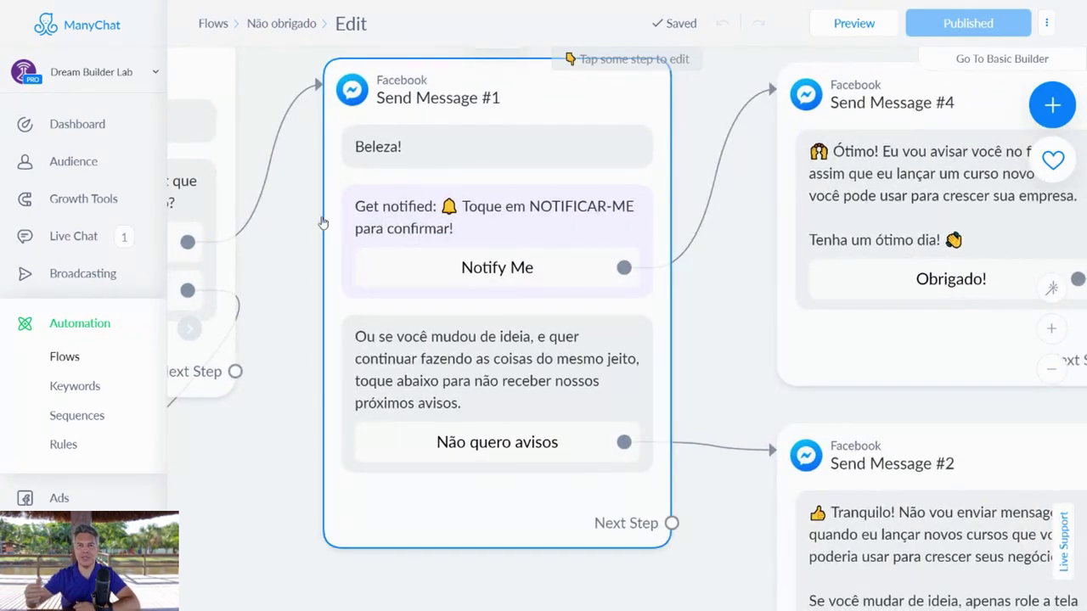
{"action": "left_click_drag", "start_coordinate": [295, 233], "coordinate": [315, 259]}
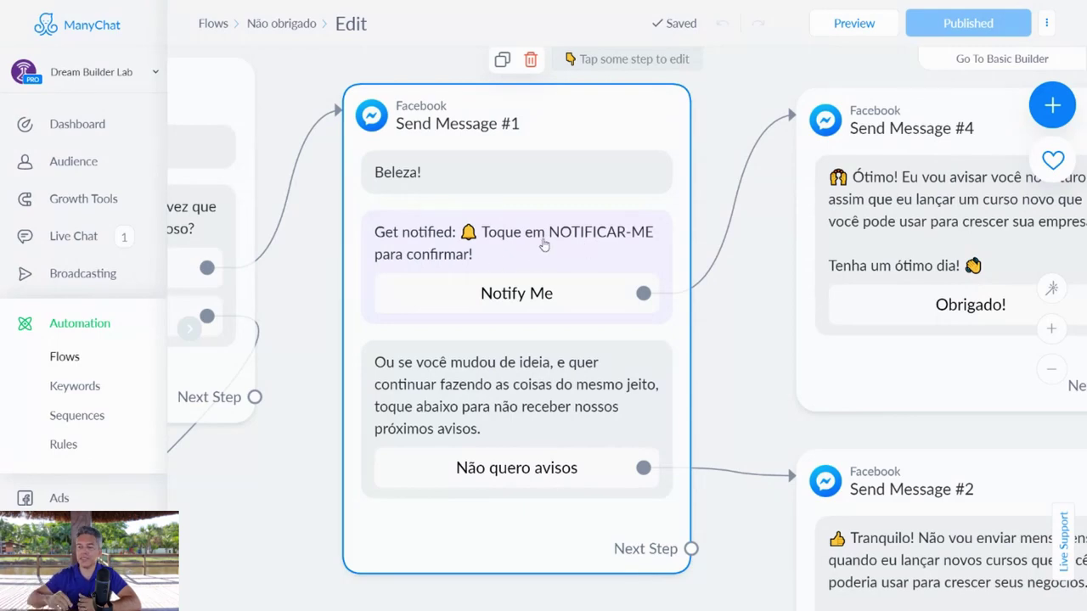
{"action": "scroll", "coordinate": [322, 283], "scroll_direction": "left", "scroll_amount": 5}
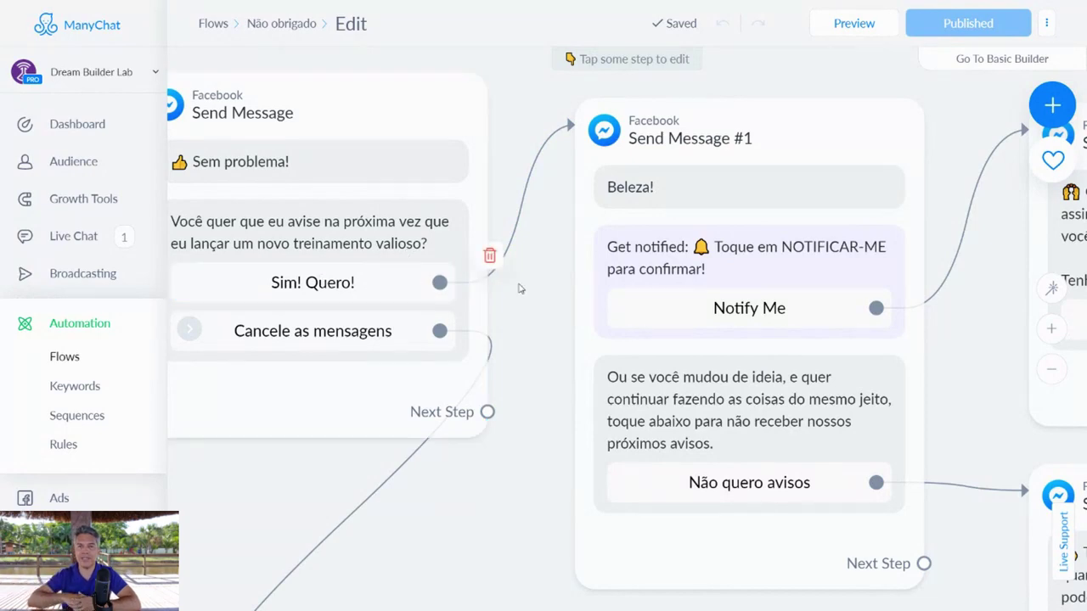
{"action": "left_click_drag", "start_coordinate": [526, 292], "coordinate": [295, 283]}
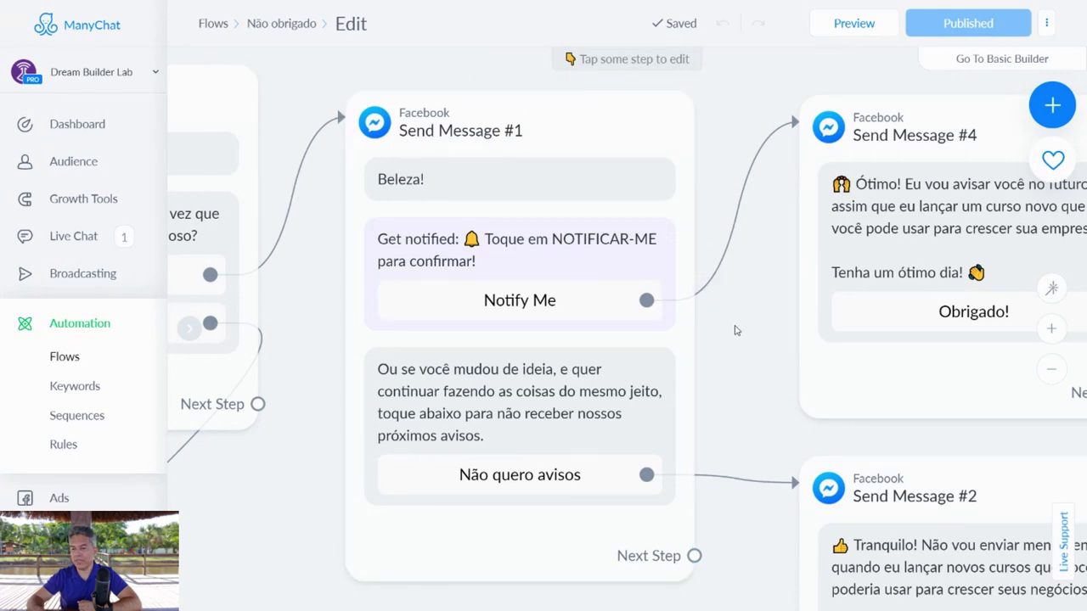
{"action": "left_click_drag", "start_coordinate": [732, 331], "coordinate": [704, 324]}
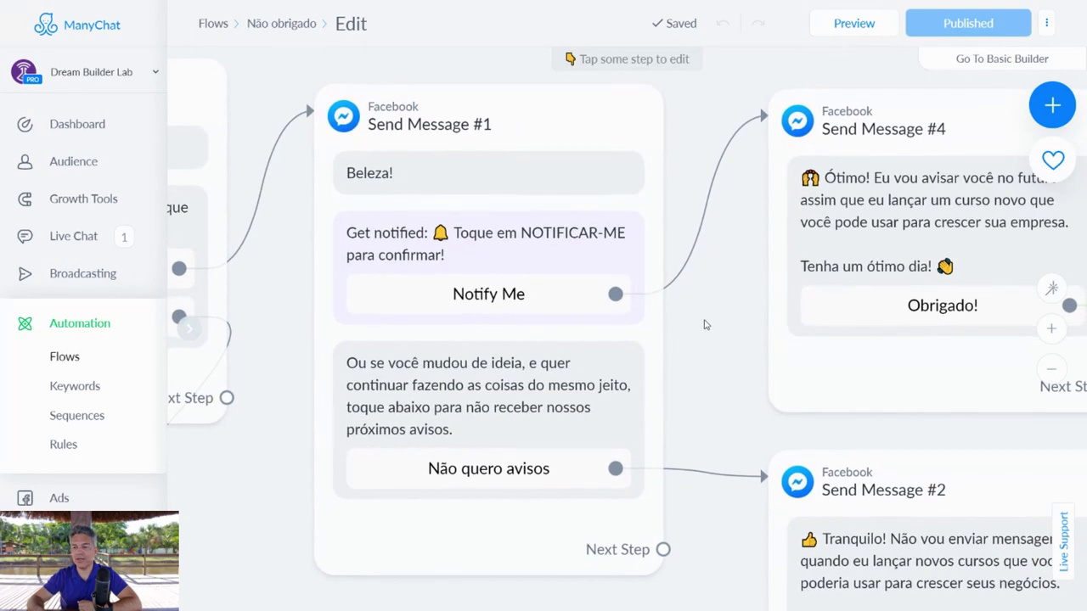
- Go back over the first message's Sim! Quero! and Cancele as mensagens connections, comparing Send Message #1 with the unsubscribe step
{"action": "scroll", "coordinate": [704, 324], "scroll_direction": "left", "scroll_amount": 5}
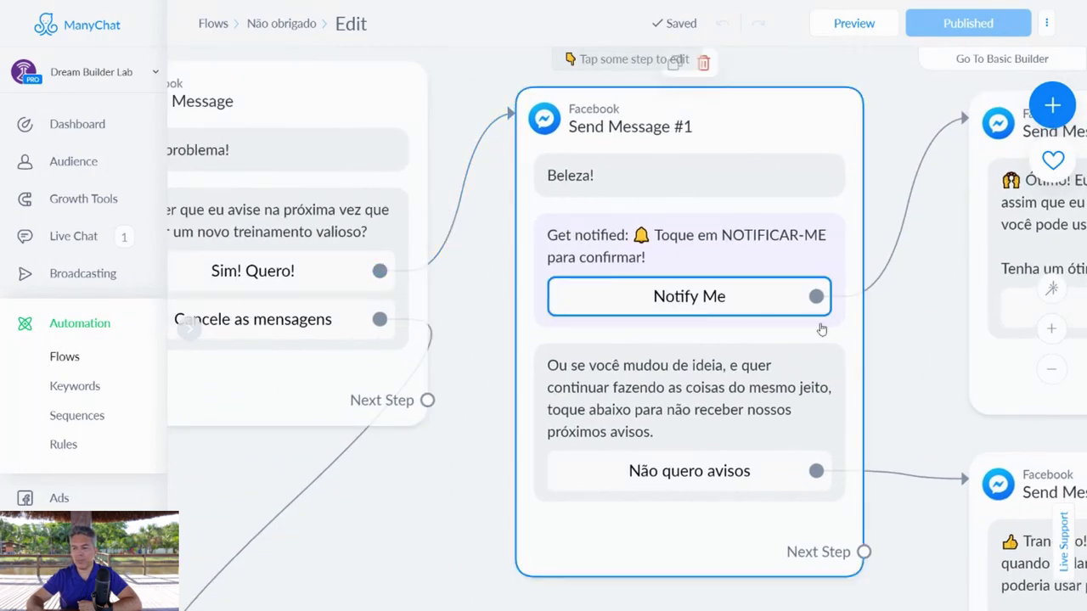
{"action": "left_click_drag", "start_coordinate": [899, 415], "coordinate": [930, 272]}
{"action": "left_click_drag", "start_coordinate": [446, 398], "coordinate": [555, 337]}
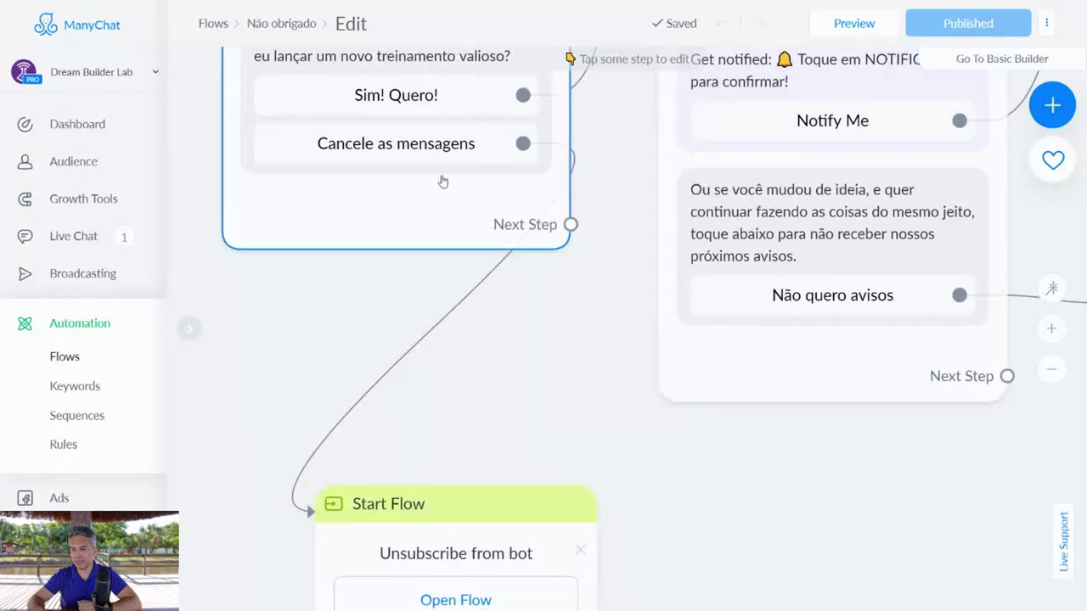
{"action": "left_click_drag", "start_coordinate": [558, 380], "coordinate": [349, 491]}
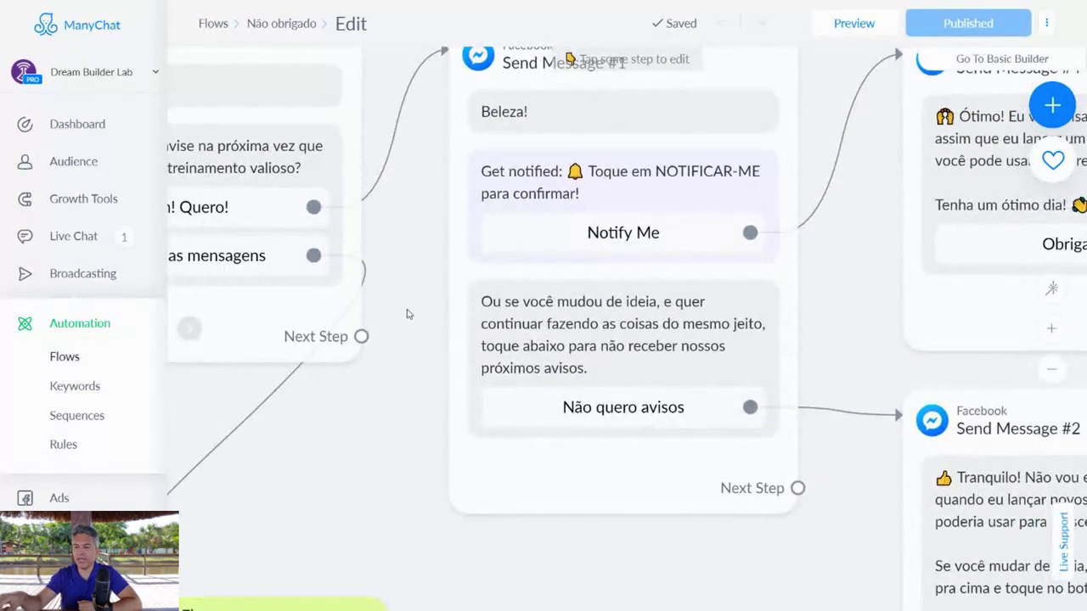
{"action": "left_click_drag", "start_coordinate": [418, 295], "coordinate": [357, 353]}
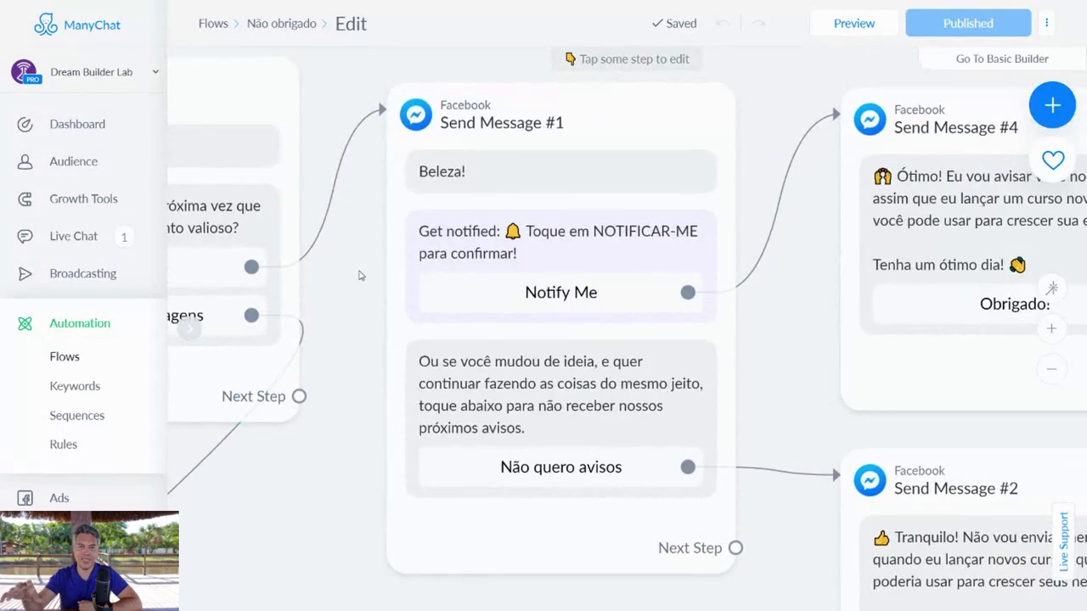
{"action": "left_click_drag", "start_coordinate": [359, 275], "coordinate": [524, 272]}
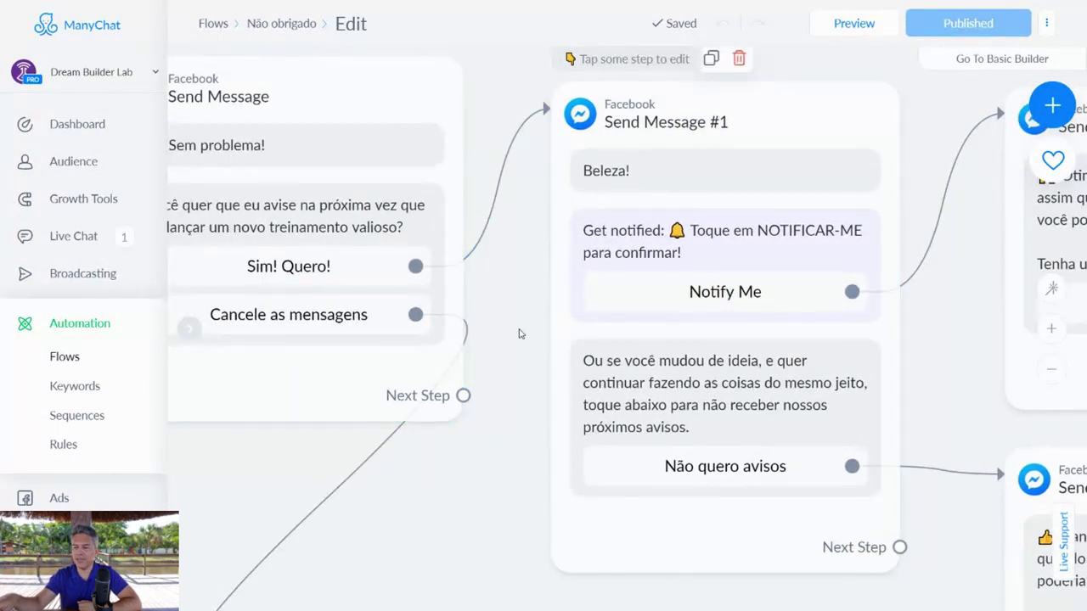
- Compare the Notify Me request in Send Message #1 with its alternative text and Não quero avisos button
{"action": "left_click_drag", "start_coordinate": [520, 333], "coordinate": [365, 291]}
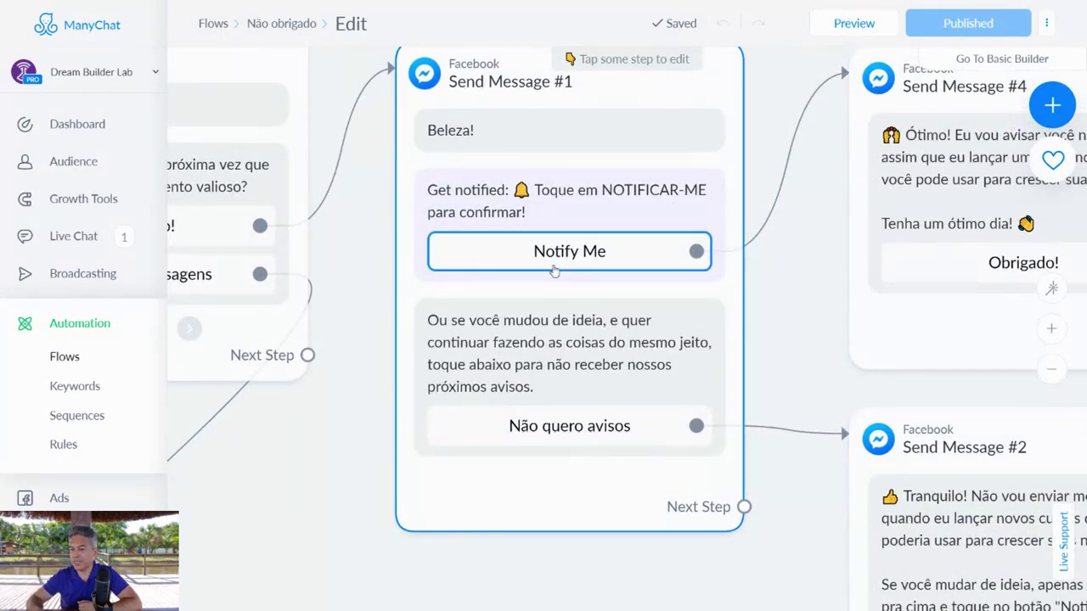
{"action": "left_click_drag", "start_coordinate": [779, 384], "coordinate": [781, 280]}
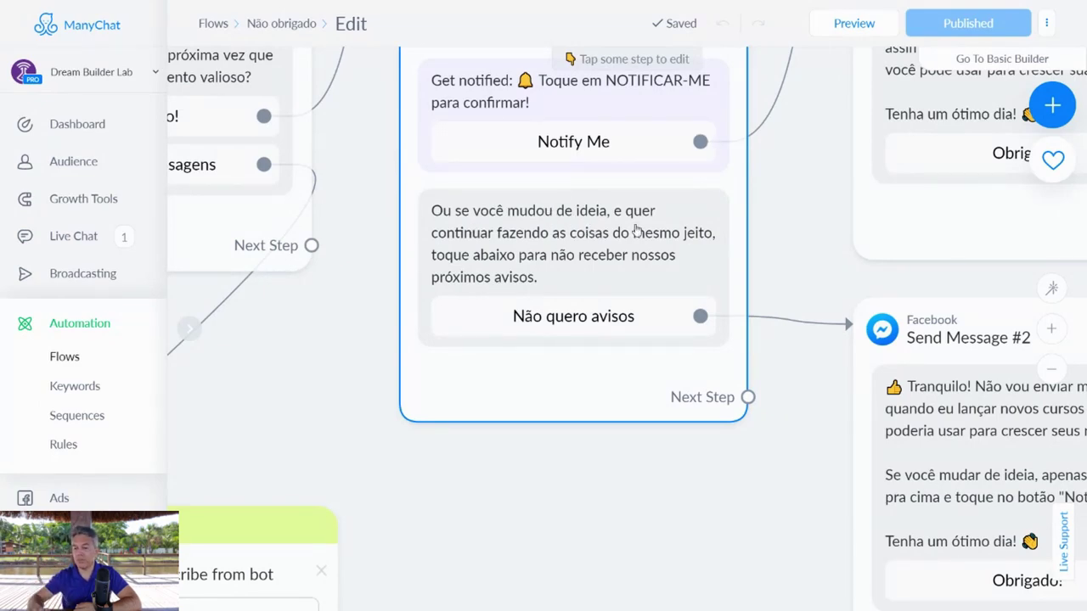
{"action": "left_click_drag", "start_coordinate": [774, 227], "coordinate": [776, 321]}
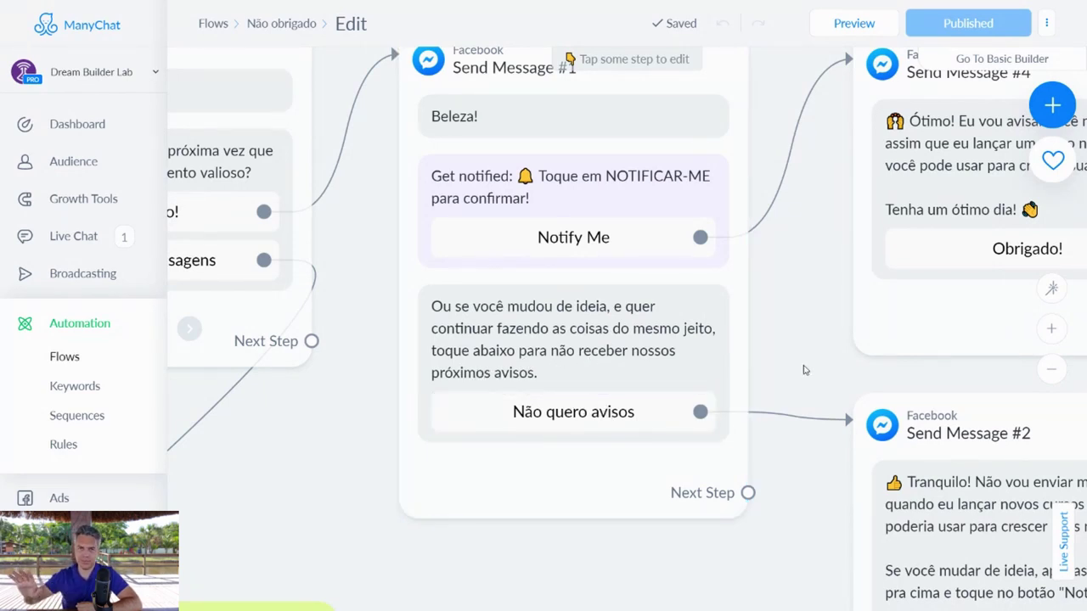
- Follow the Não quero avisos connection to Send Message #2 and read its farewell text down to the Obrigado! button
{"action": "left_click_drag", "start_coordinate": [805, 370], "coordinate": [522, 224]}
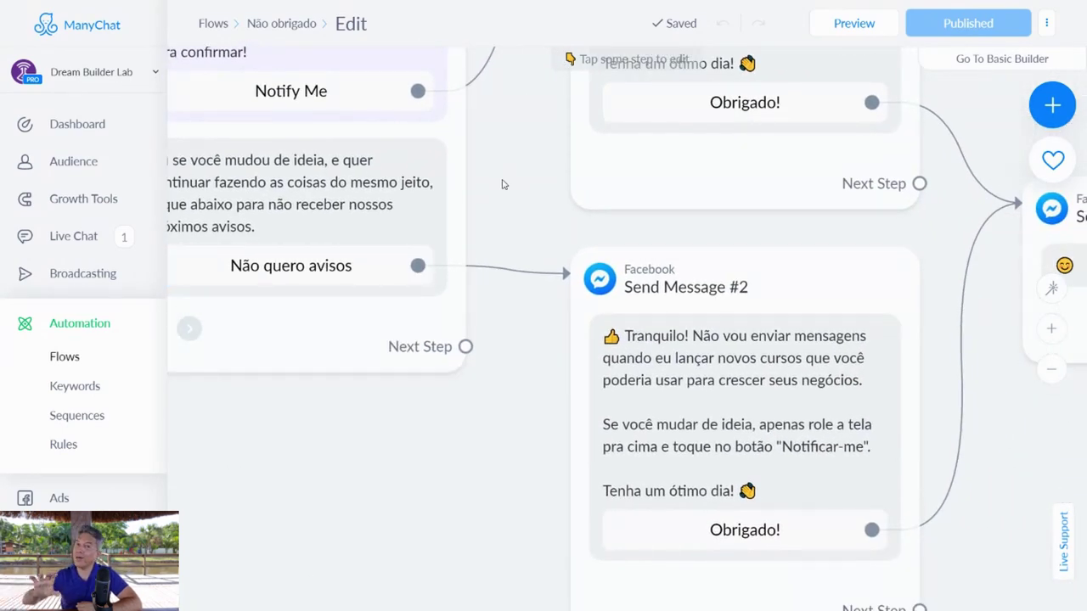
{"action": "scroll", "coordinate": [502, 185], "scroll_direction": "down", "scroll_amount": 3}
{"action": "left_click_drag", "start_coordinate": [502, 185], "coordinate": [549, 309]}
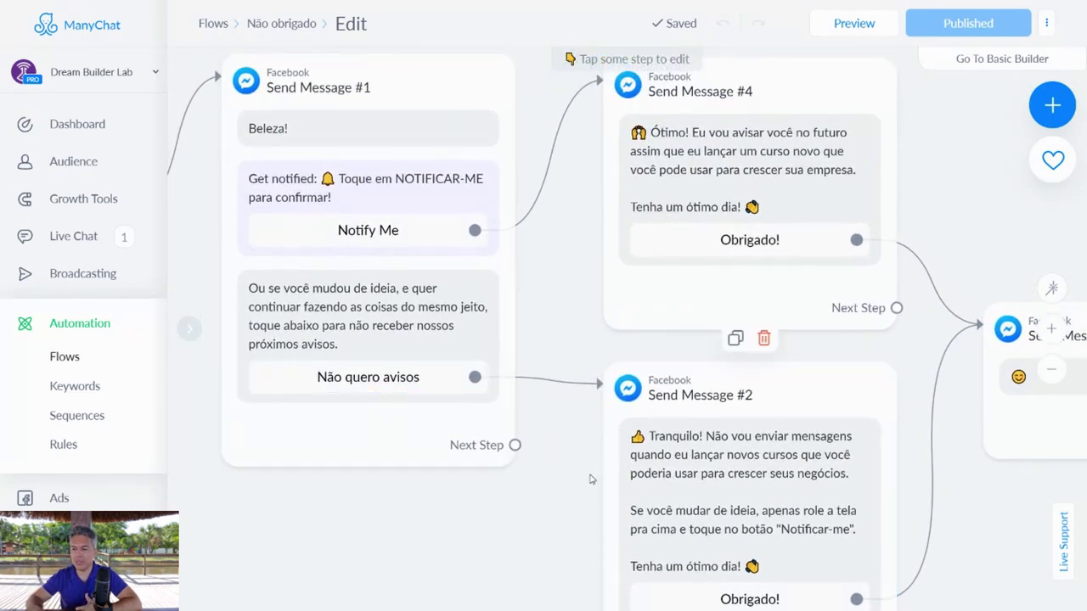
{"action": "left_click_drag", "start_coordinate": [588, 504], "coordinate": [512, 383]}
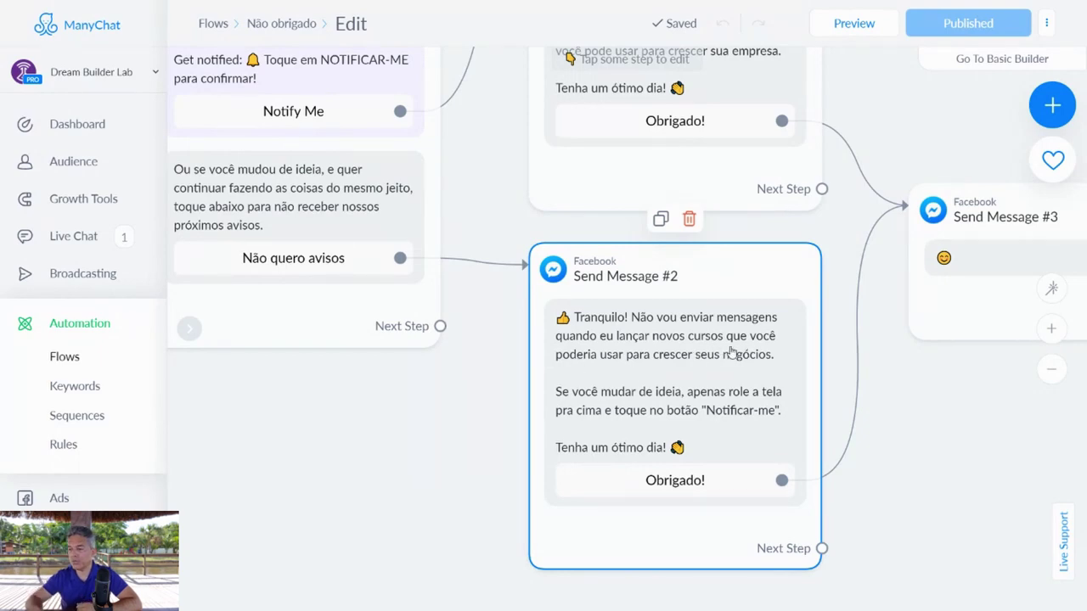
{"action": "scroll", "coordinate": [753, 348], "scroll_direction": "up", "scroll_amount": 2}
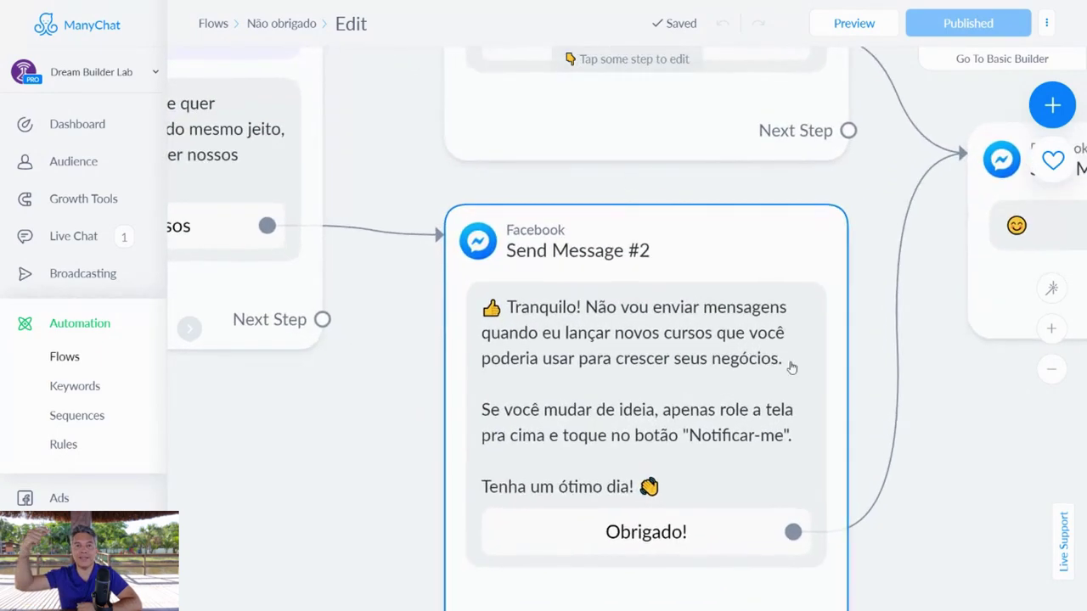
{"action": "scroll", "coordinate": [913, 432], "scroll_direction": "down", "scroll_amount": 1}
{"action": "scroll", "coordinate": [912, 431], "scroll_direction": "down", "scroll_amount": 2}
{"action": "left_click", "coordinate": [553, 292]}
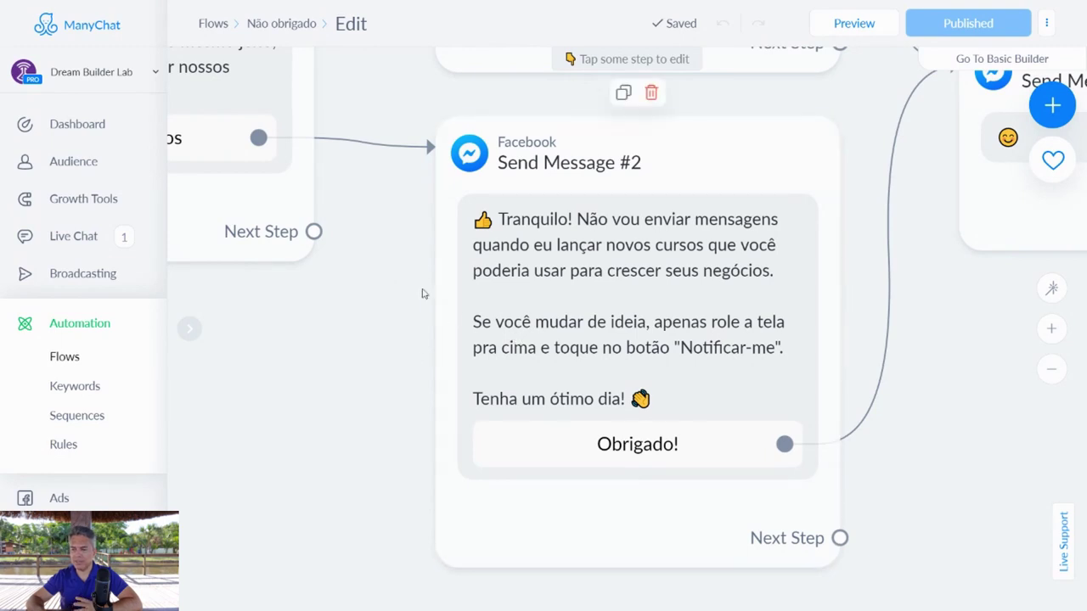
{"action": "left_click_drag", "start_coordinate": [382, 274], "coordinate": [476, 296]}
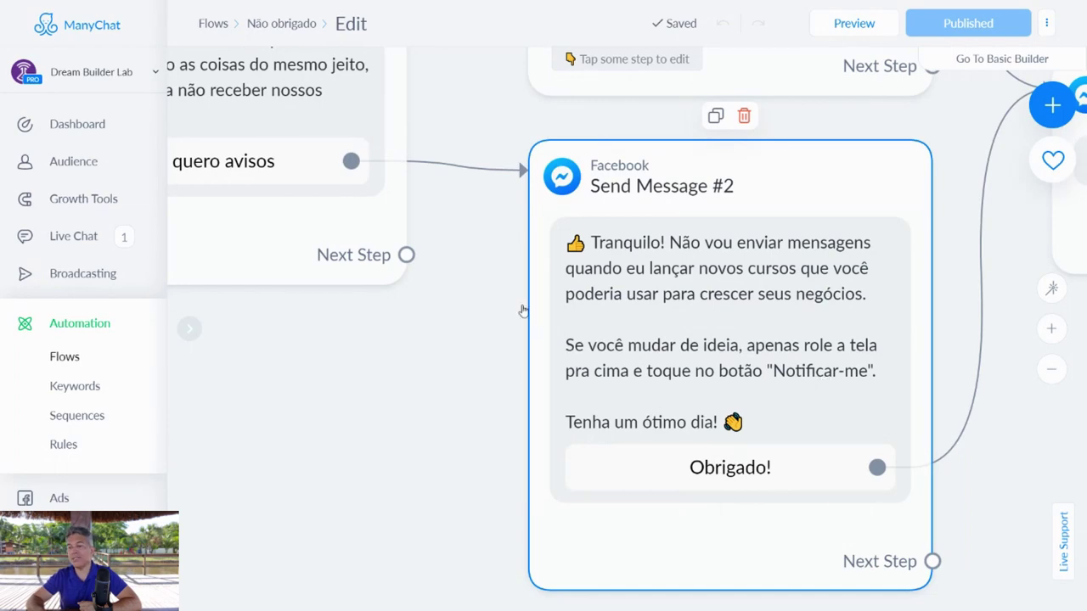
- Follow the Notify Me connection to Send Message #4 and examine its confirmation text and Obrigado! connection
{"action": "scroll", "coordinate": [509, 296], "scroll_direction": "down", "scroll_amount": 2}
{"action": "left_click_drag", "start_coordinate": [509, 296], "coordinate": [559, 589]}
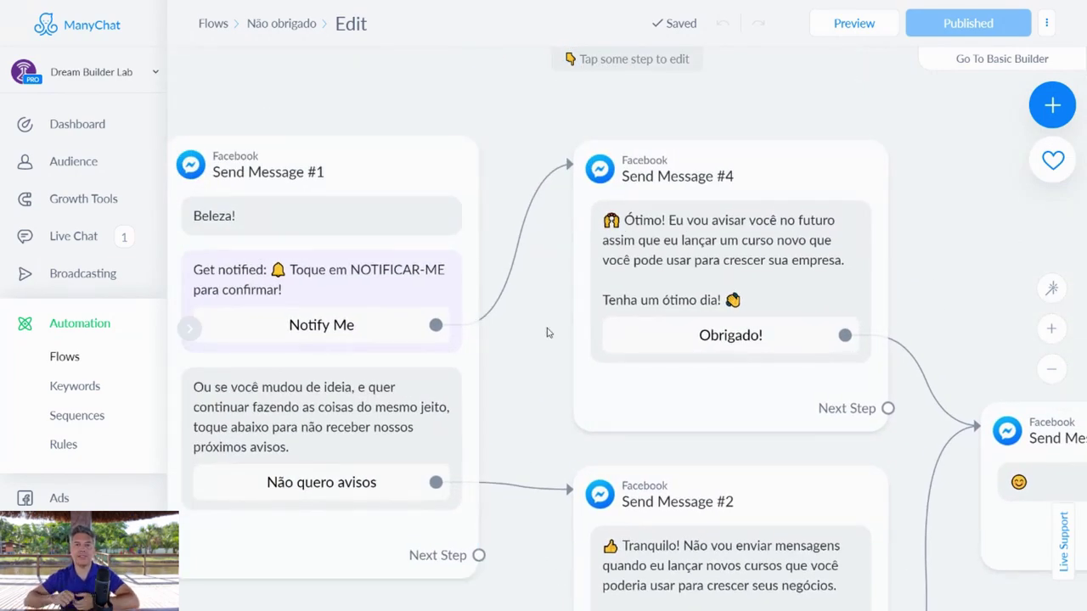
{"action": "left_click_drag", "start_coordinate": [549, 330], "coordinate": [371, 362]}
{"action": "scroll", "coordinate": [371, 362], "scroll_direction": "up", "scroll_amount": 2}
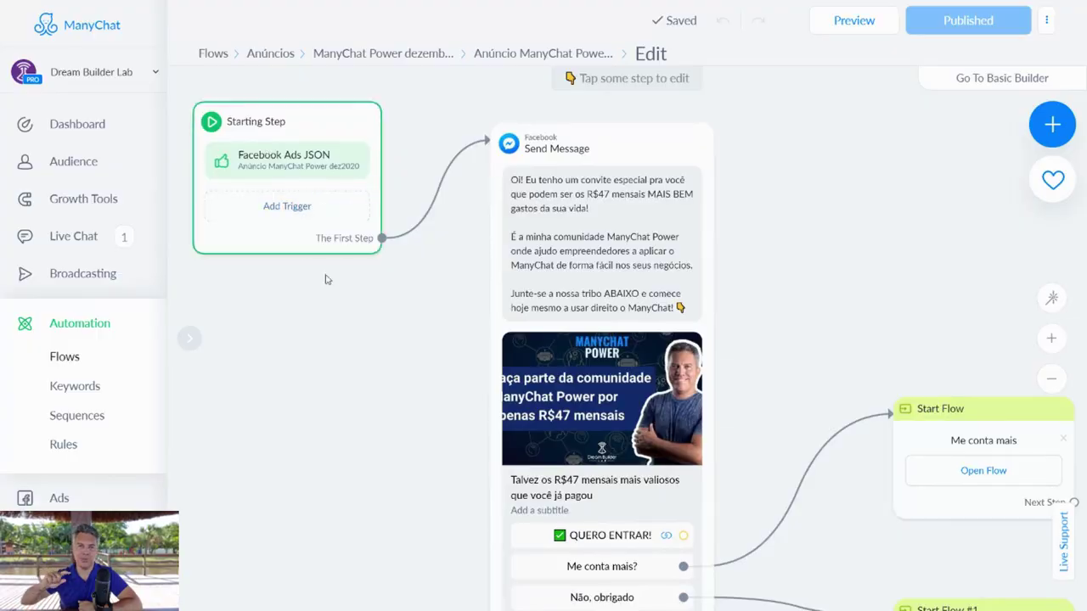
- Return to the ad's opt-in flow and review its invitation message with the Me conta mais? and Não, obrigado connections
{"action": "left_click_drag", "start_coordinate": [465, 363], "coordinate": [332, 274]}
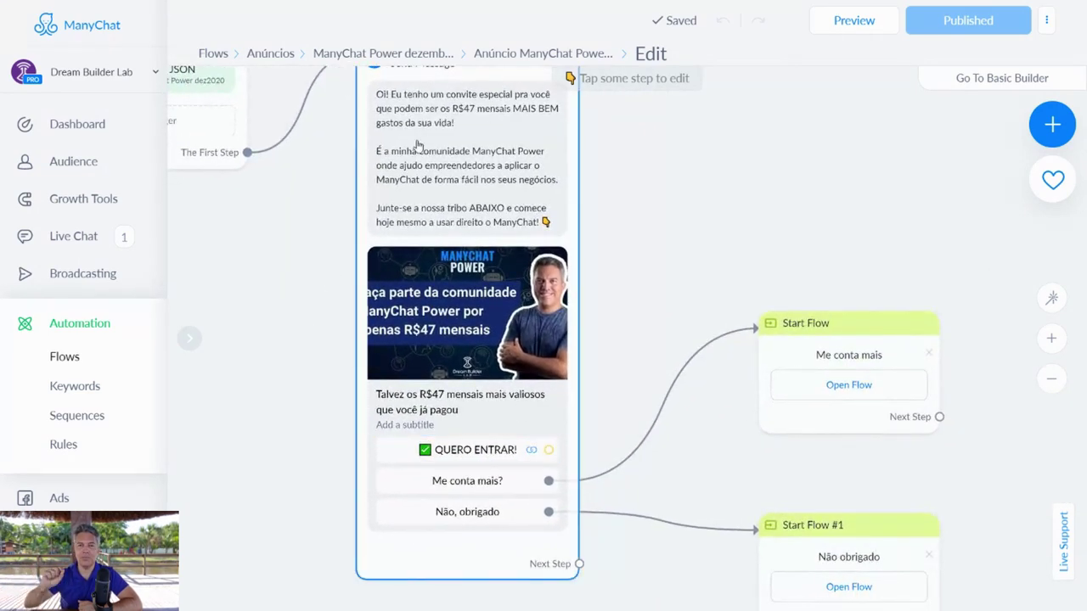